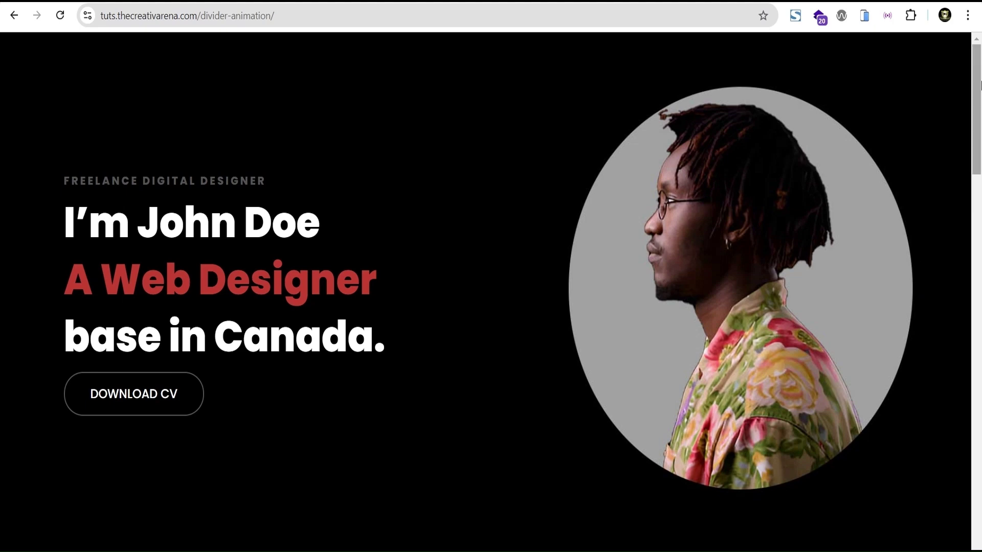
# Examine the portfolio page's hero, services and contact sections, in the published page and in the full-width editor preview
pyautogui.moveTo(977, 68)
pyautogui.mouseDown()
pyautogui.moveTo(979, 386)
pyautogui.moveTo(979, 60)
pyautogui.mouseUp()
pyautogui.scroll(-9, 979, 60)
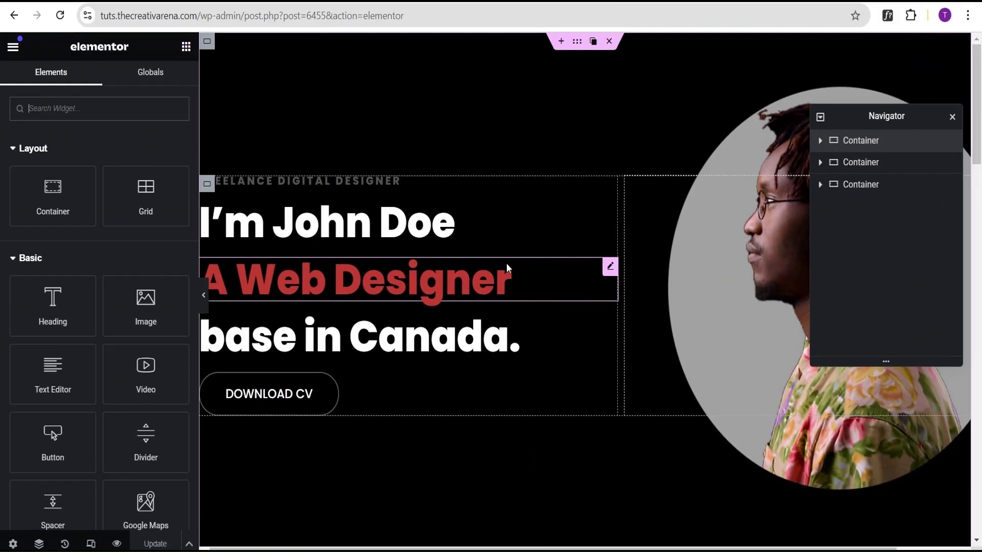
pyautogui.click(204, 295)
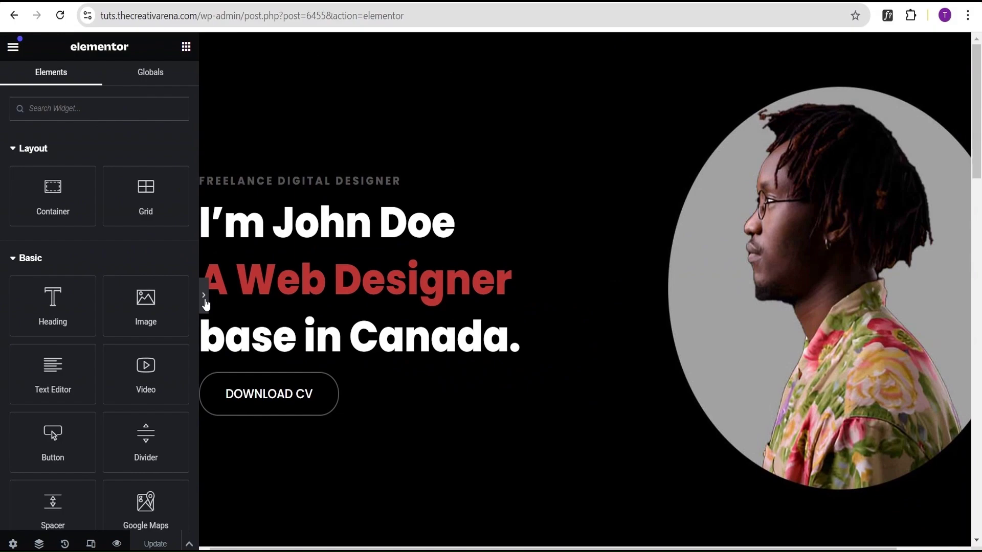
pyautogui.scroll(-20, 458, 200)
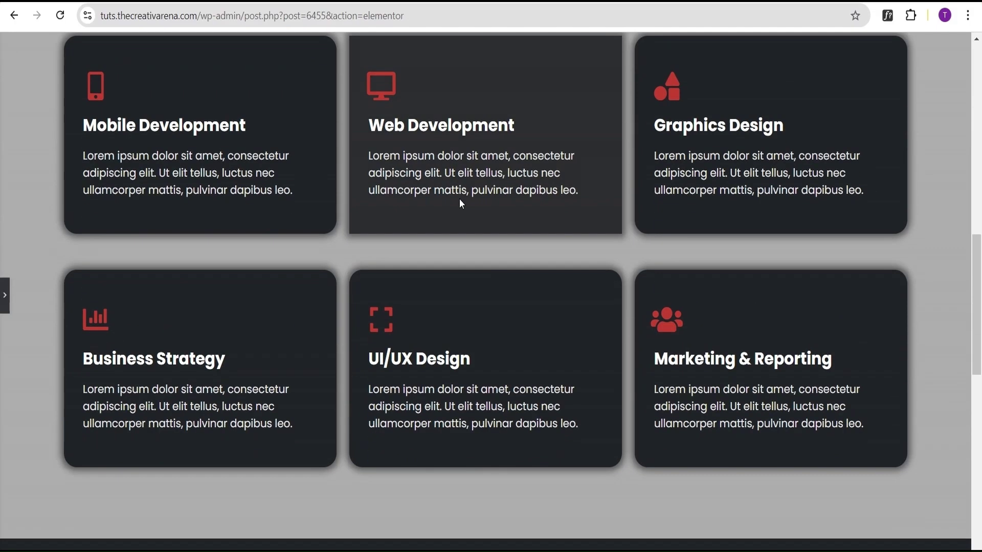
pyautogui.scroll(-3, 460, 203)
pyautogui.scroll(20, 460, 203)
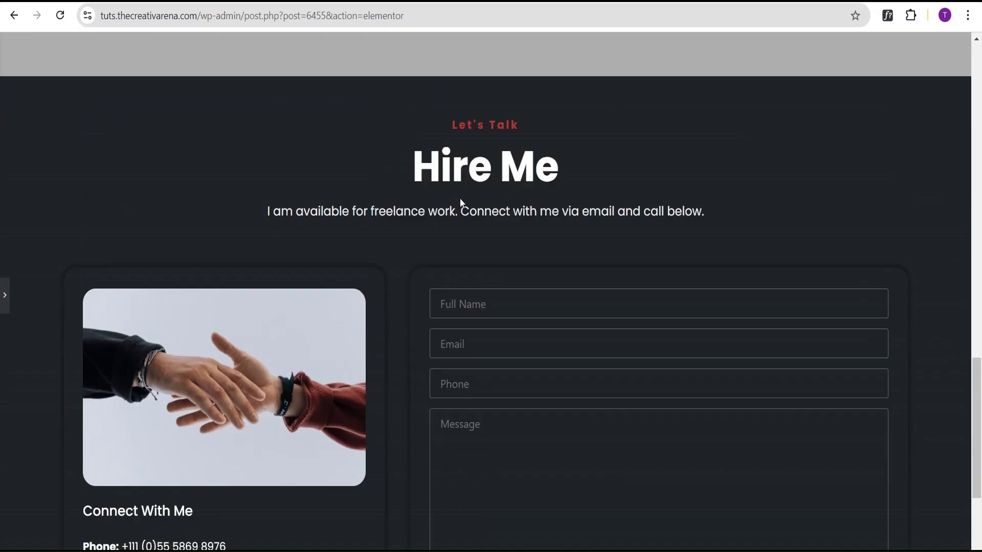
pyautogui.scroll(1, 460, 203)
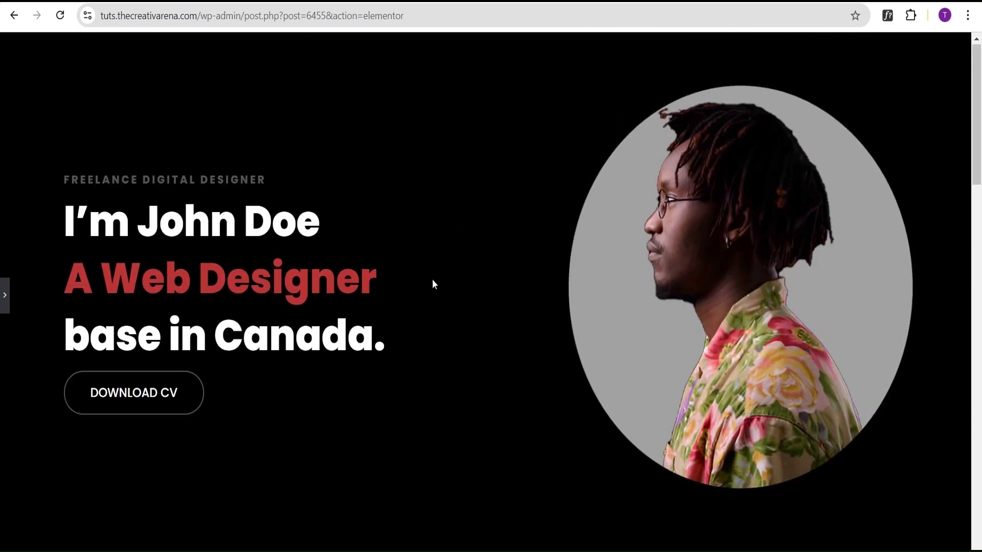
pyautogui.click(3, 290)
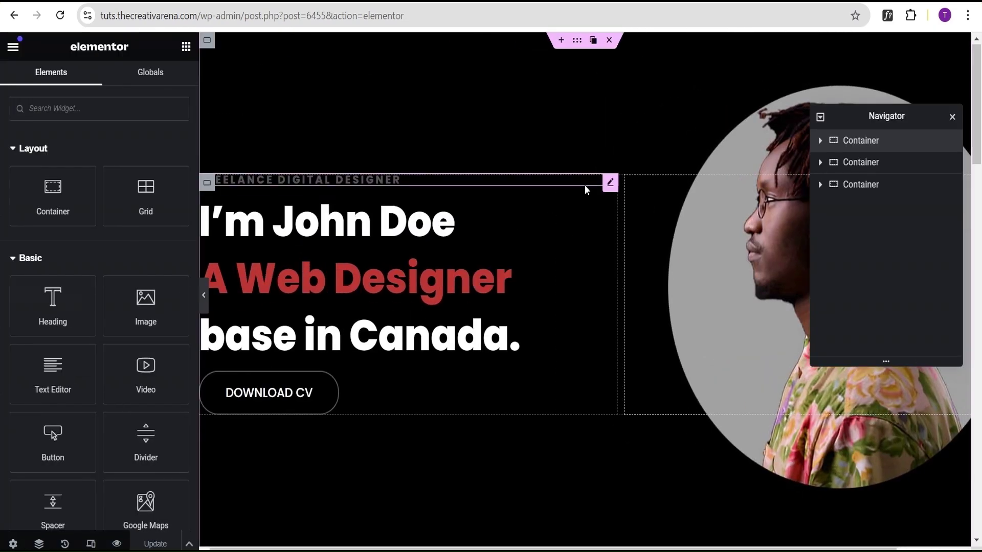
pyautogui.scroll(-4, 583, 187)
pyautogui.scroll(-2, 581, 186)
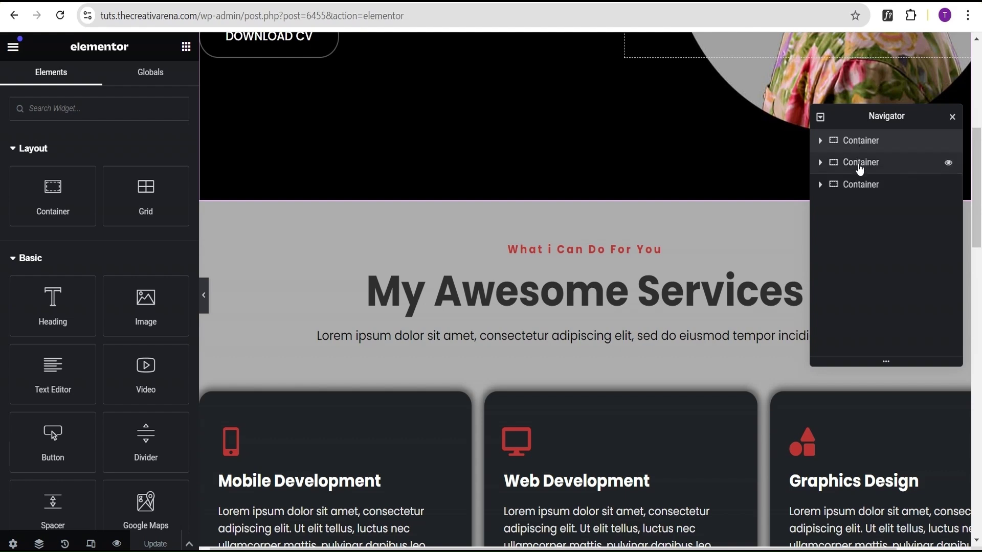
# Rename the three top-level containers, in page order, as Hero, Services and Contact
pyautogui.doubleClick(856, 147)
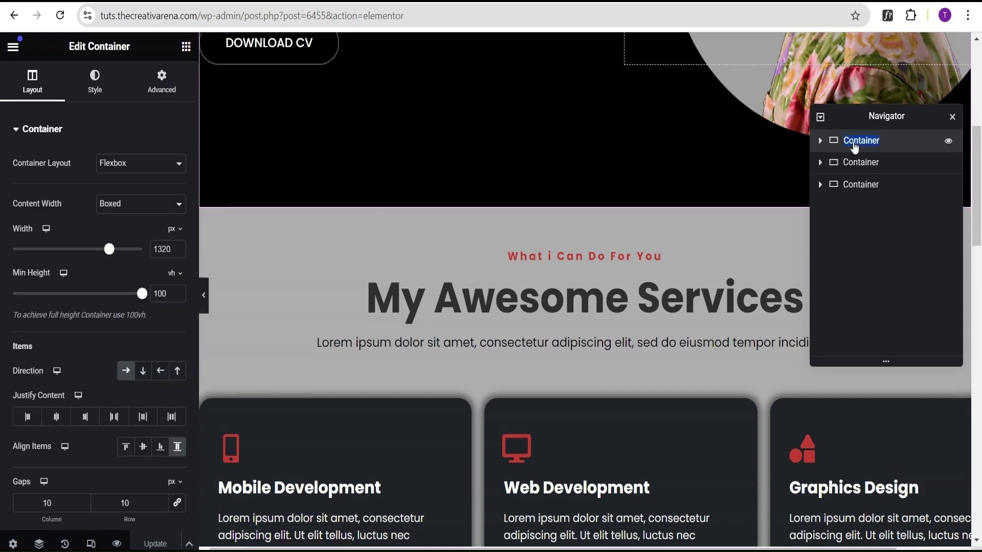
pyautogui.write('Hero')
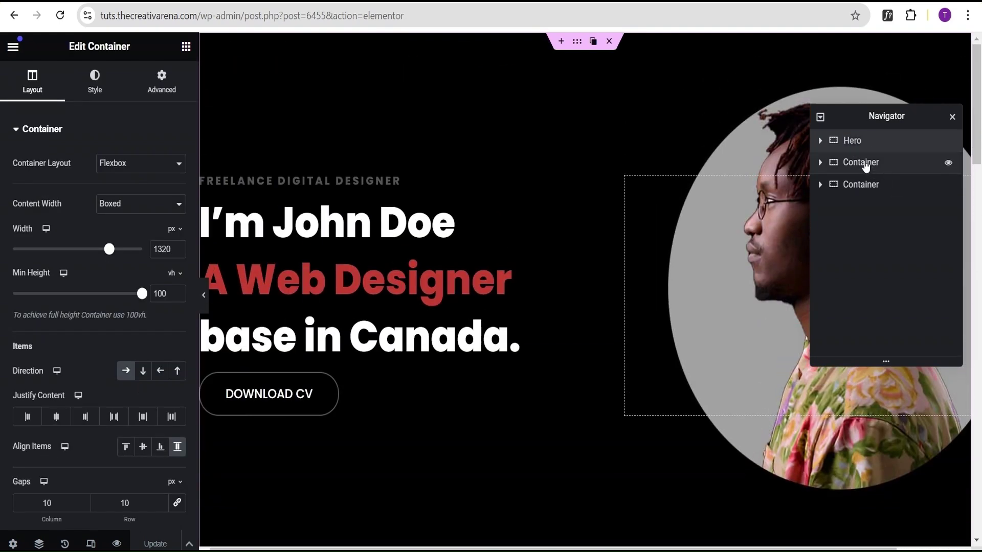
pyautogui.doubleClick(863, 164)
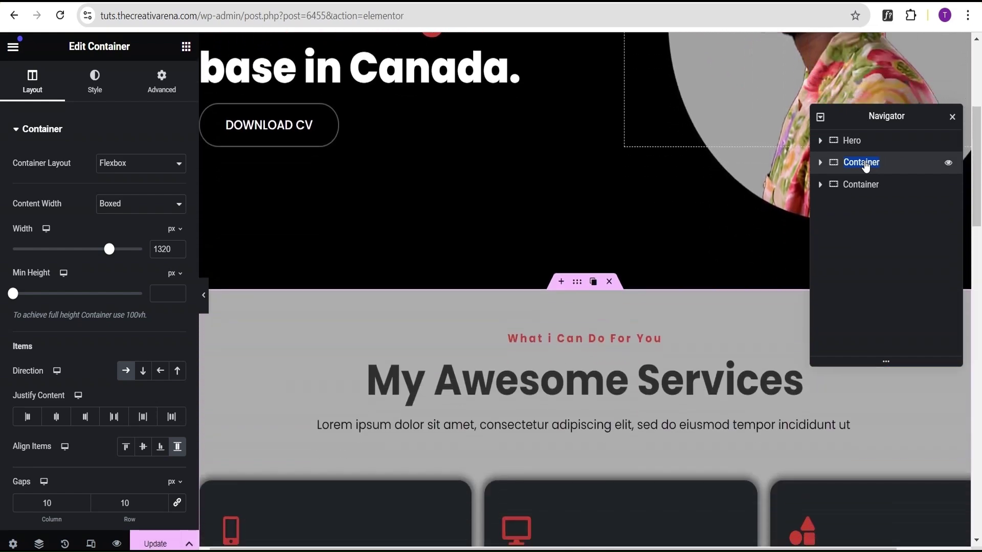
pyautogui.write('Services')
pyautogui.click(860, 185)
pyautogui.doubleClick(859, 185)
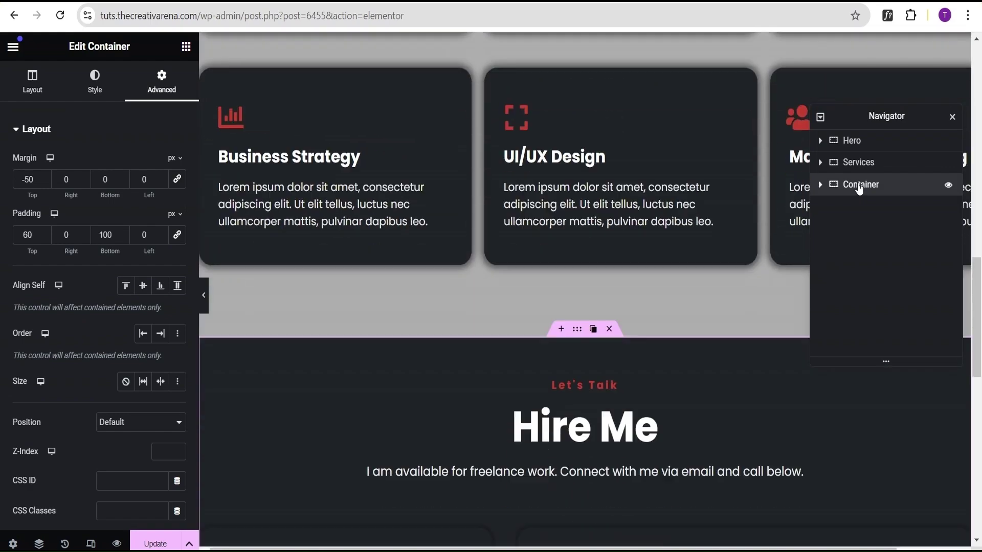
pyautogui.write('C')
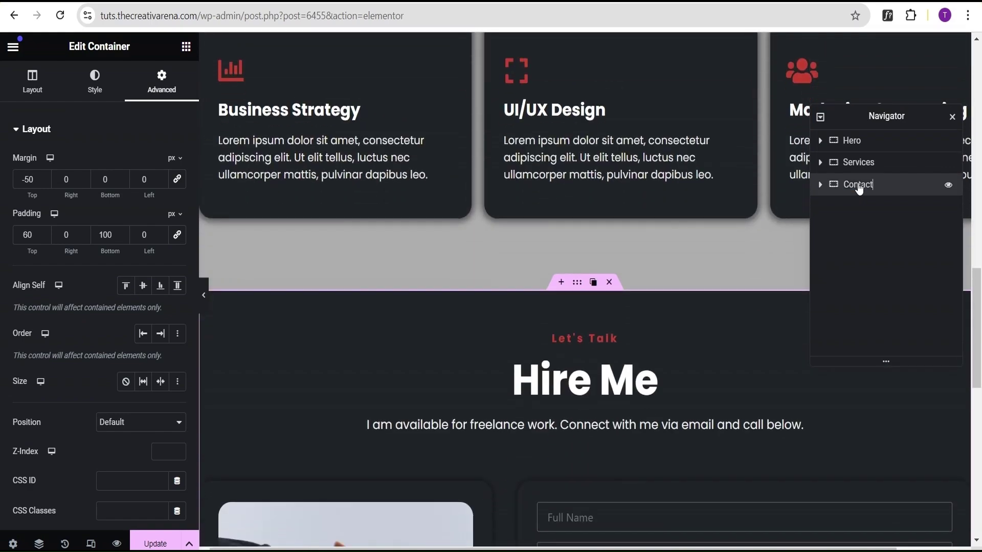
pyautogui.write('ontact')
pyautogui.press('Return')
# Insert a single-column flexbox container directly above the Services section and make its content width full width
pyautogui.click(867, 166)
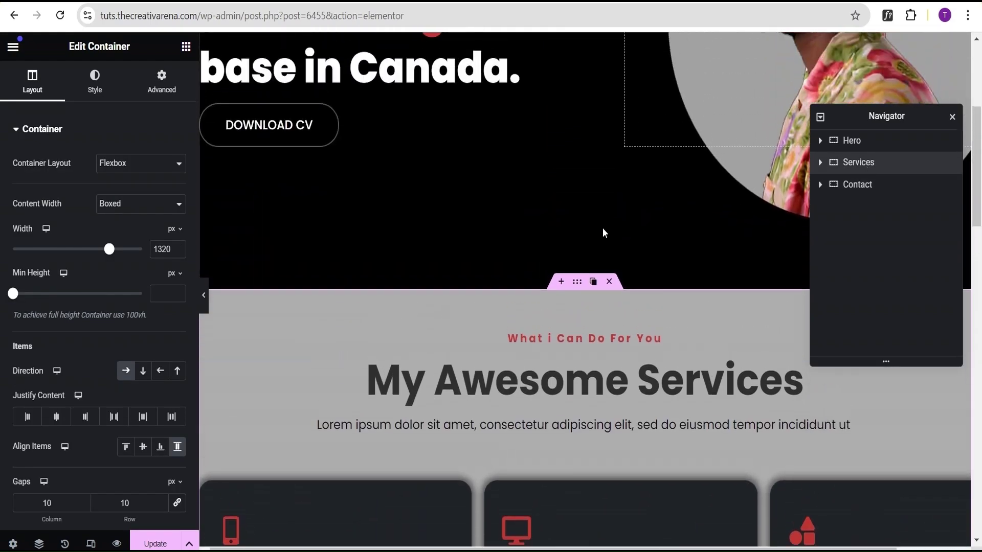
pyautogui.click(557, 283)
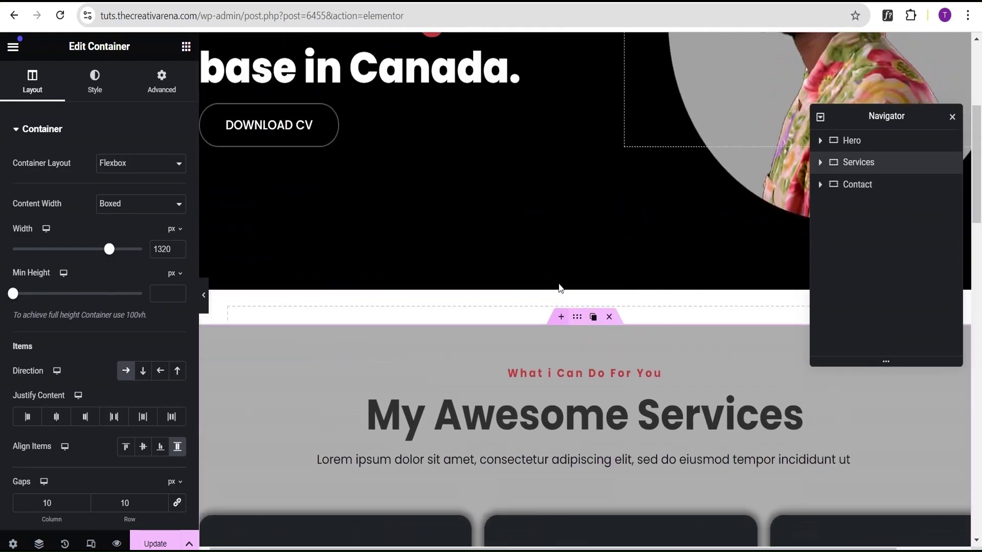
pyautogui.click(568, 354)
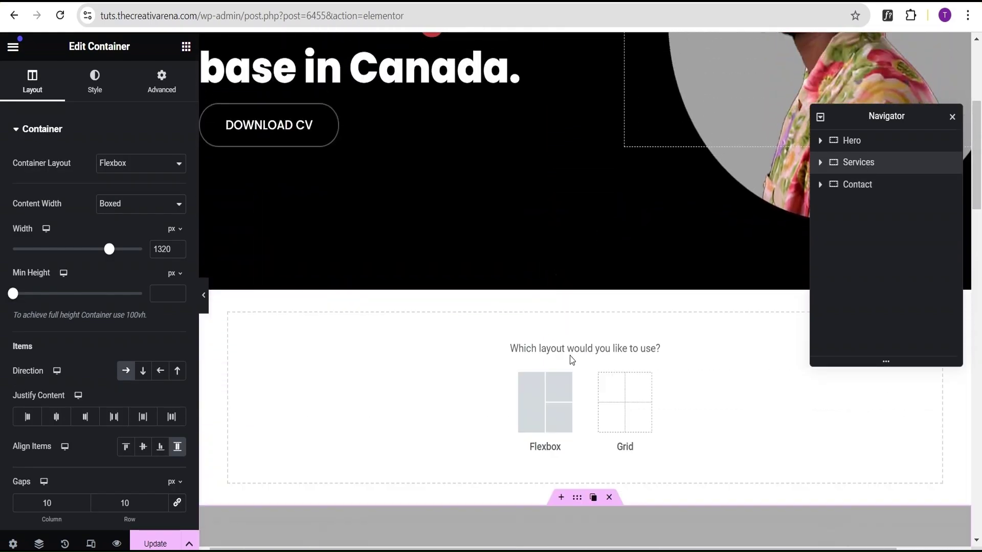
pyautogui.click(543, 401)
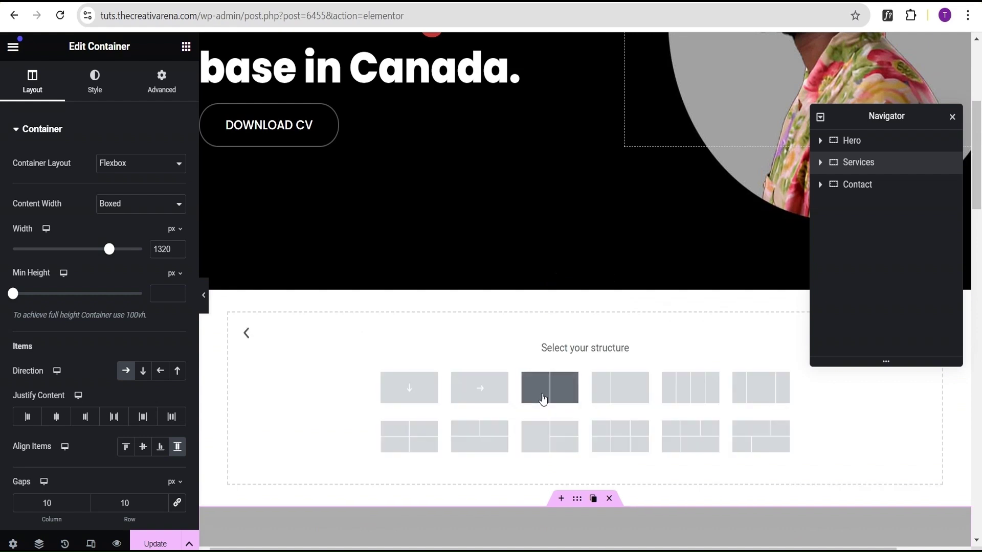
pyautogui.click(409, 390)
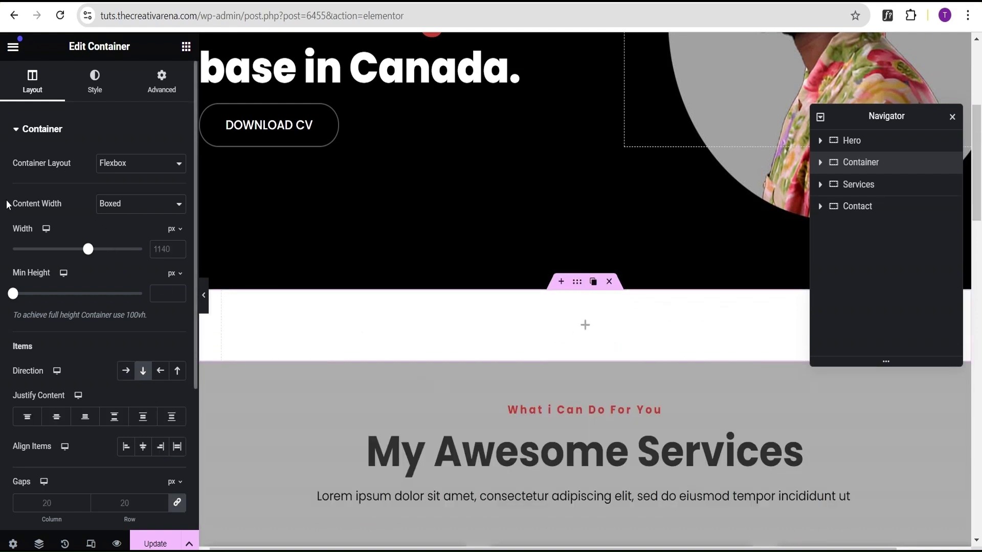
pyautogui.click(112, 209)
pyautogui.click(118, 226)
# Give the new container a classic background in the Services section's colour, #ADADAD
pyautogui.click(96, 77)
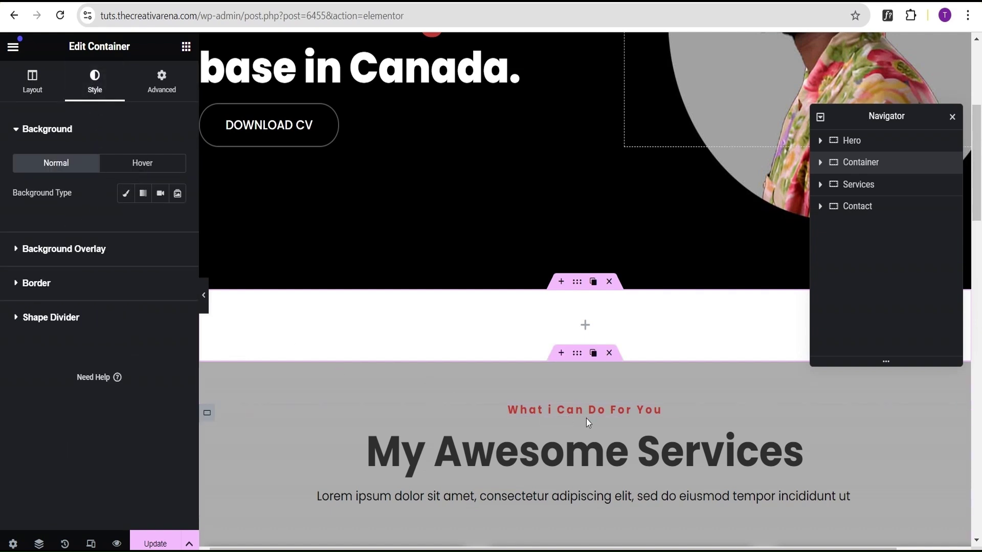
pyautogui.click(576, 354)
pyautogui.click(95, 82)
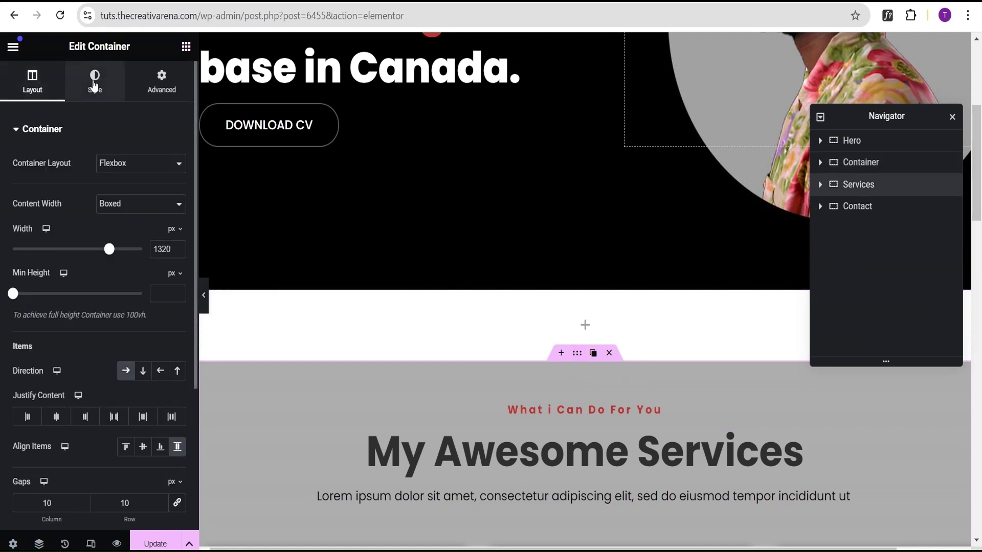
pyautogui.click(177, 225)
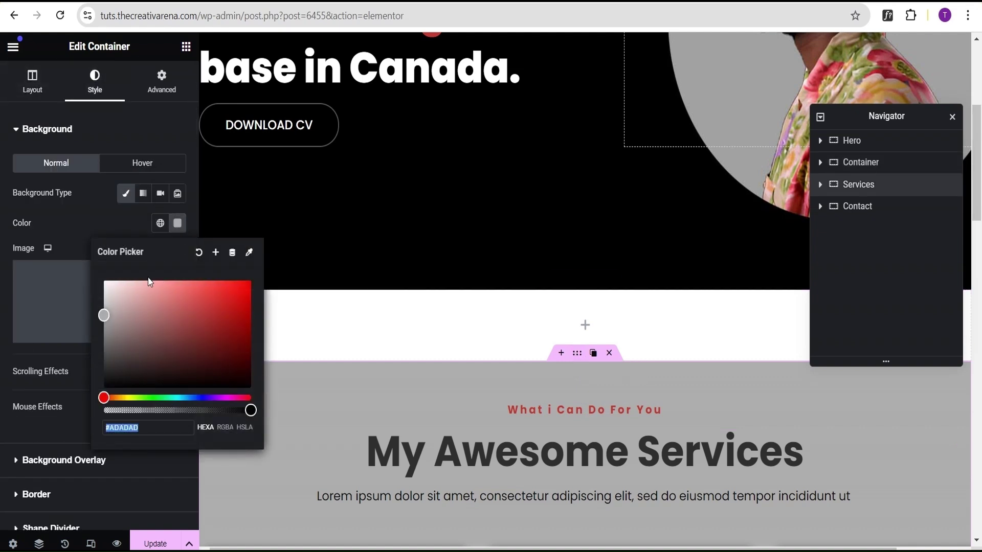
pyautogui.click(566, 293)
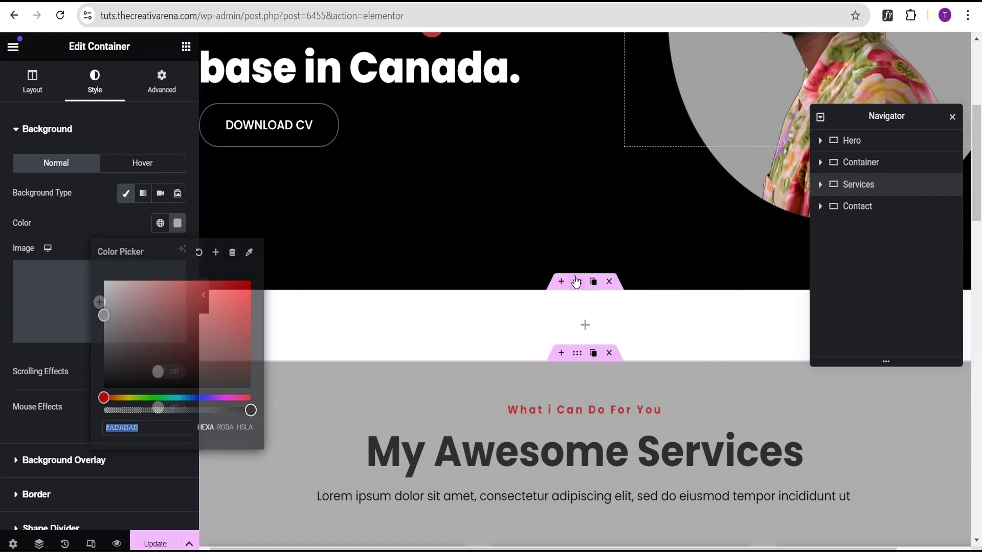
pyautogui.click(125, 193)
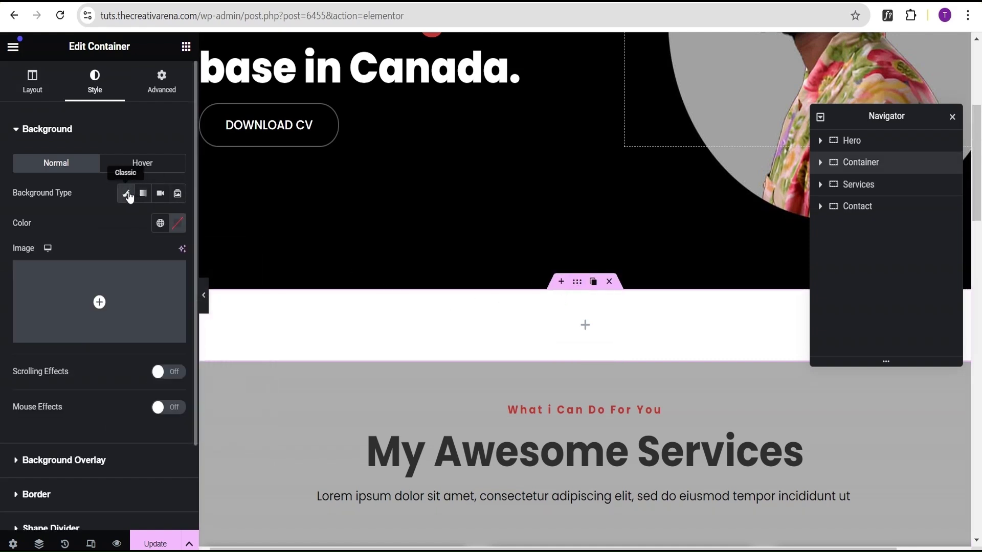
pyautogui.click(177, 223)
pyautogui.moveTo(174, 352); pyautogui.dragTo(86, 314)
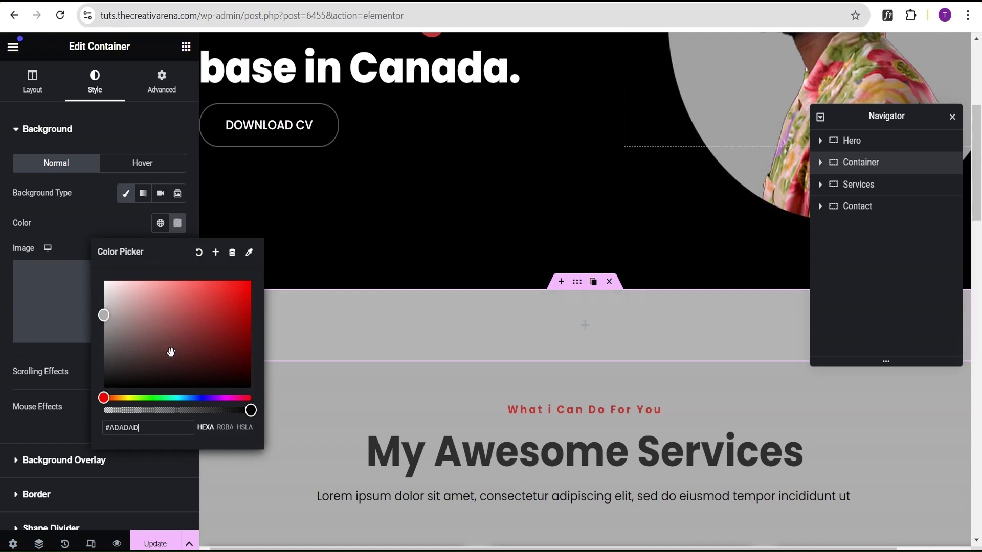
pyautogui.click(86, 314)
# Rename the new container as Animation and set all of its margins and padding to 0 px
pyautogui.doubleClick(860, 162)
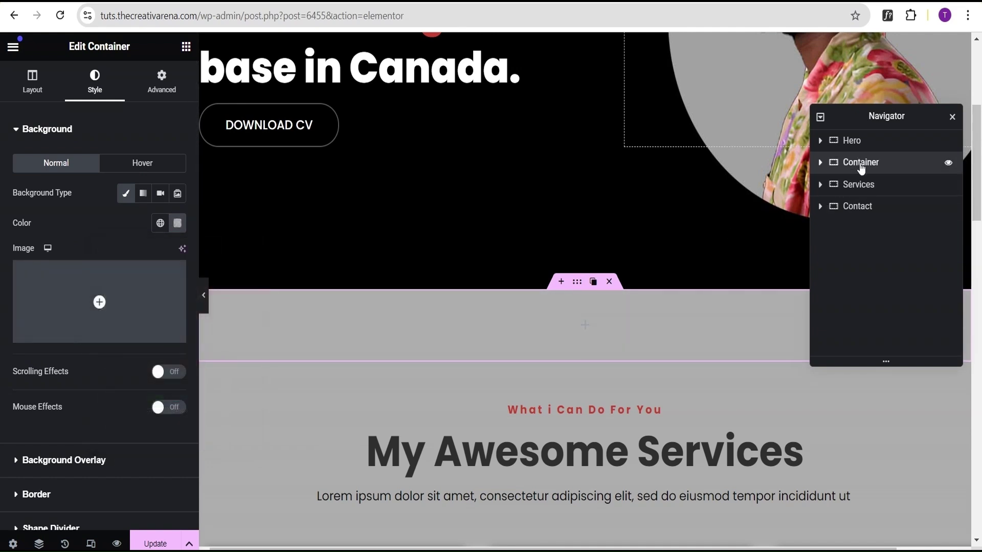
pyautogui.write('Animation')
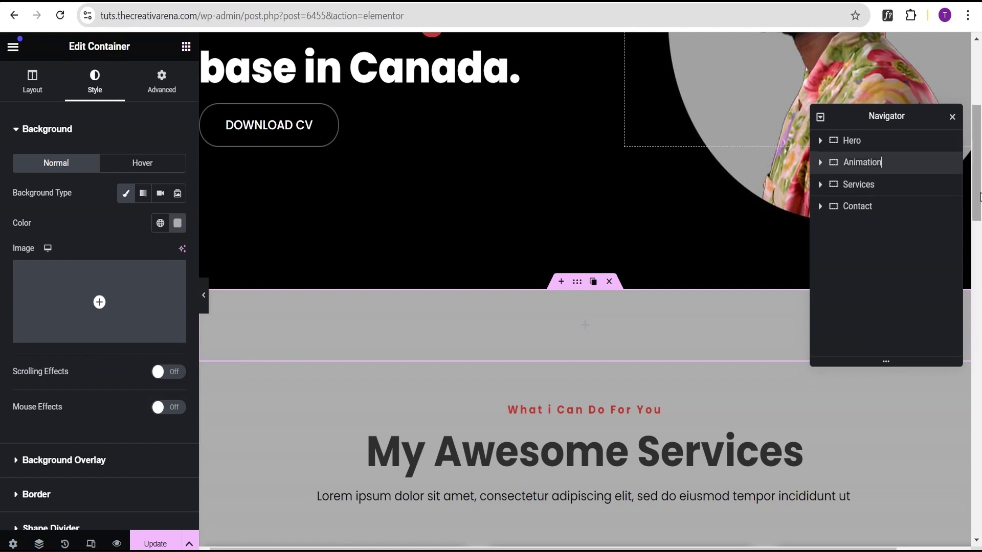
pyautogui.click(165, 94)
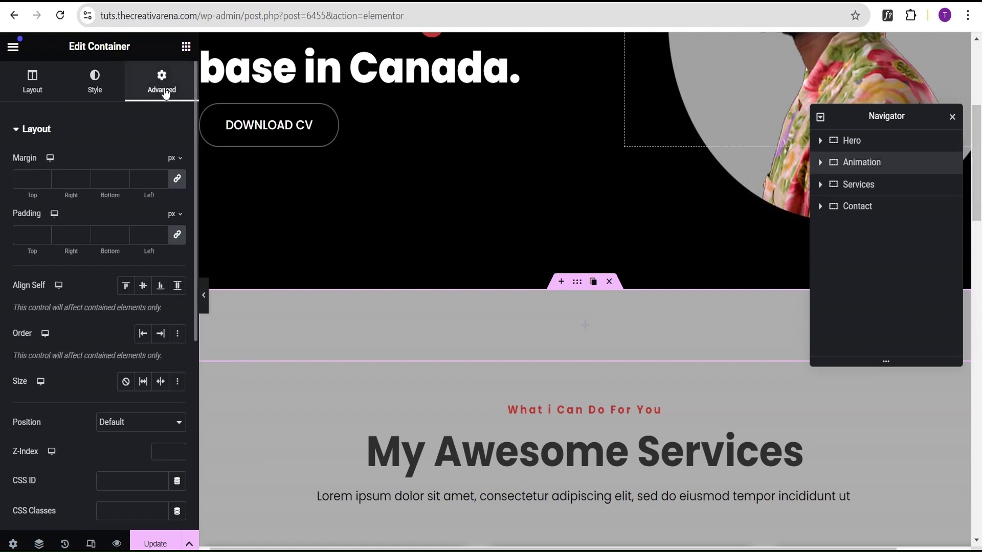
pyautogui.click(177, 234)
pyautogui.click(177, 180)
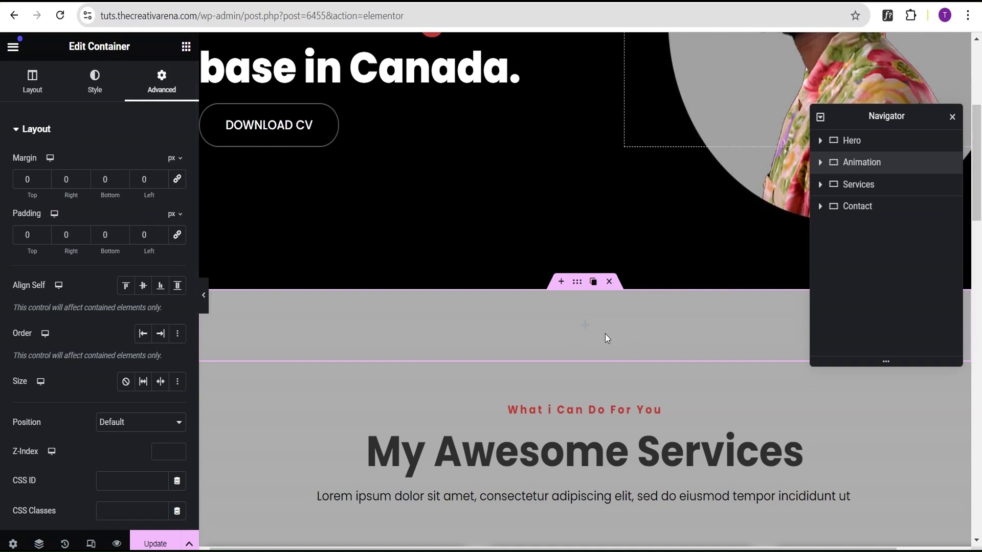
# Search the widgets for "divider" and add a Divider inside the Animation container
pyautogui.click(583, 326)
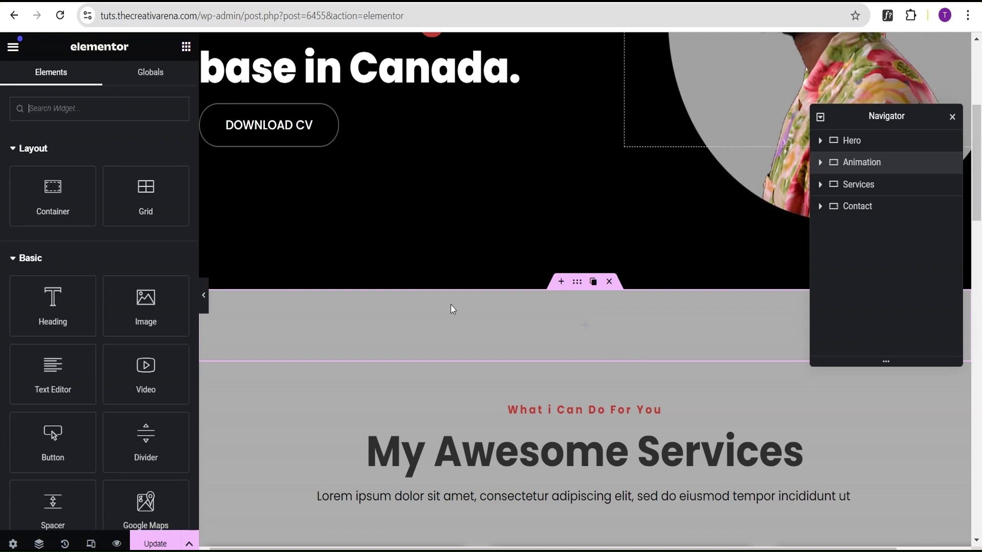
pyautogui.click(54, 108)
pyautogui.write('d')
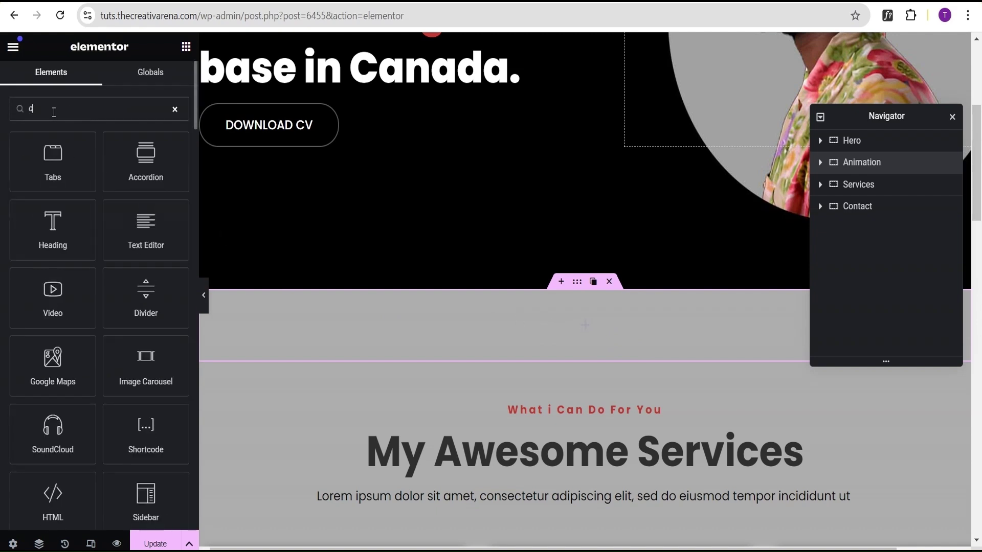
pyautogui.write('ivider')
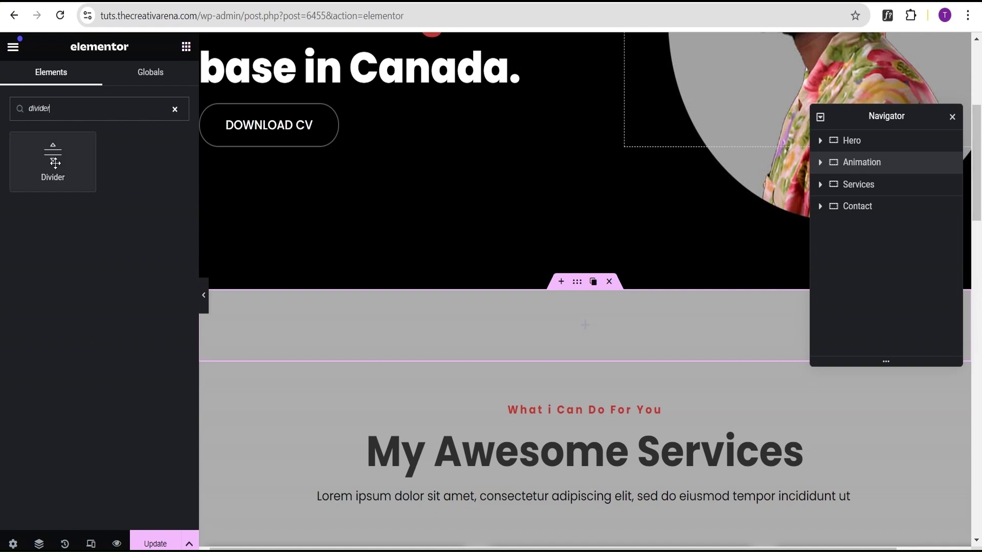
pyautogui.moveTo(53, 158); pyautogui.dragTo(517, 317)
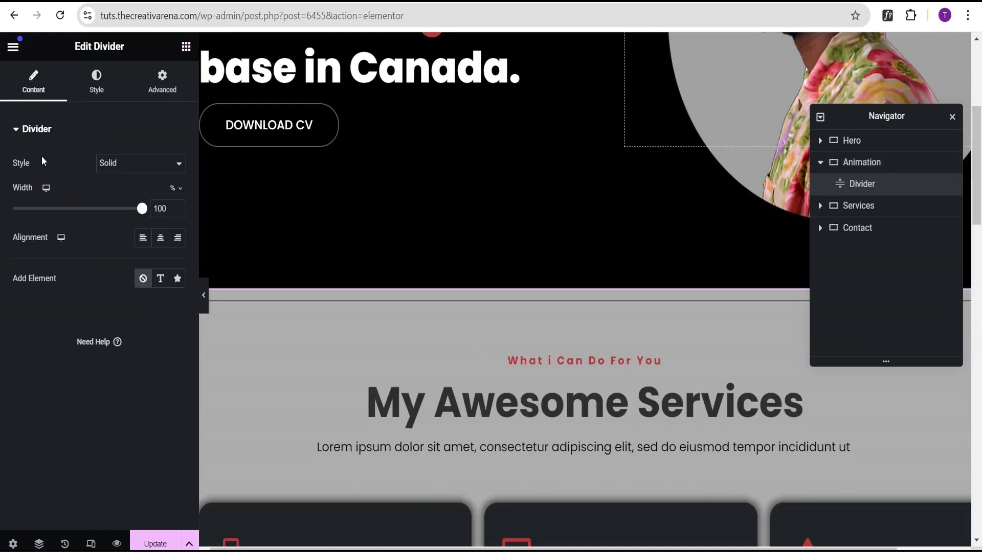
# Look through the line, pattern and tribal styles for the divider and choose Solid
pyautogui.click(115, 163)
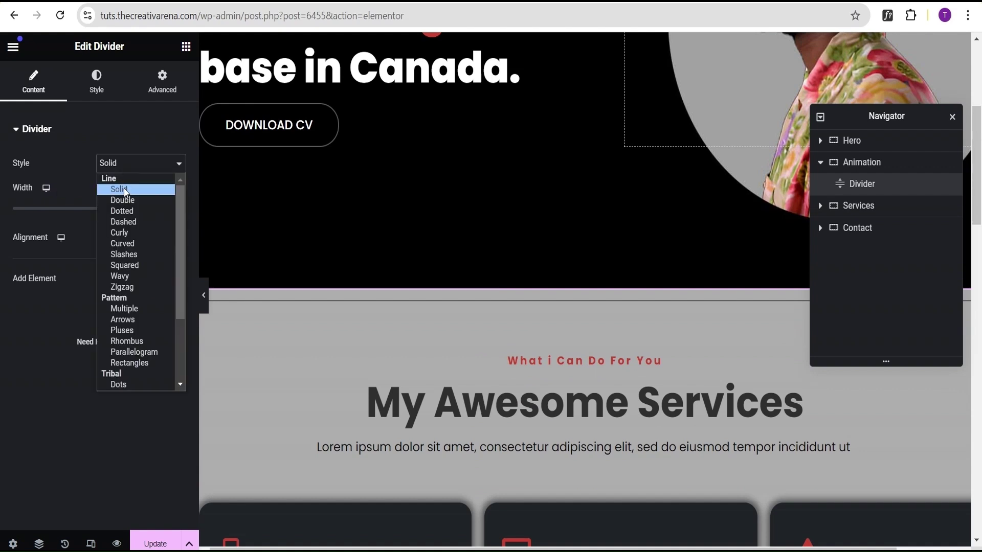
pyautogui.scroll(-3, 127, 286)
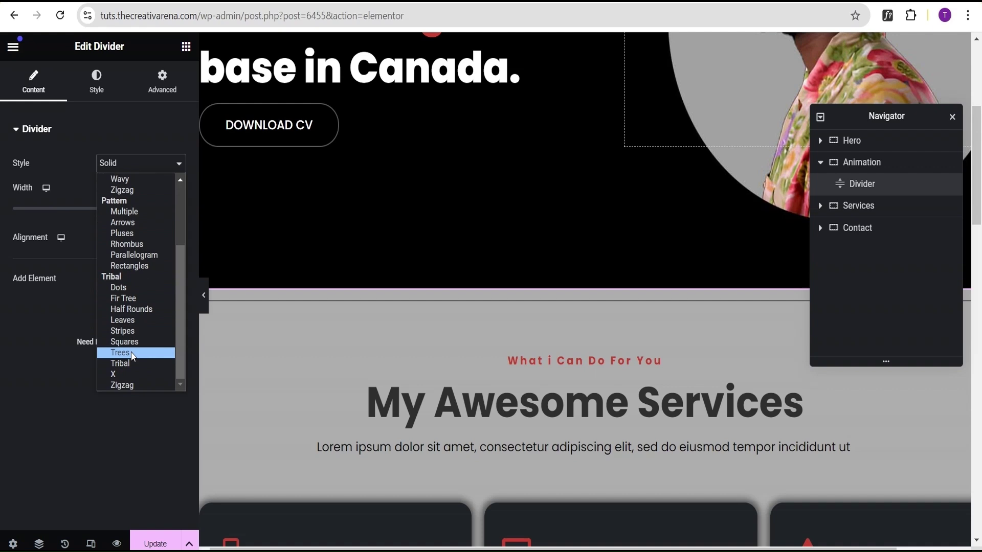
pyautogui.scroll(3, 130, 347)
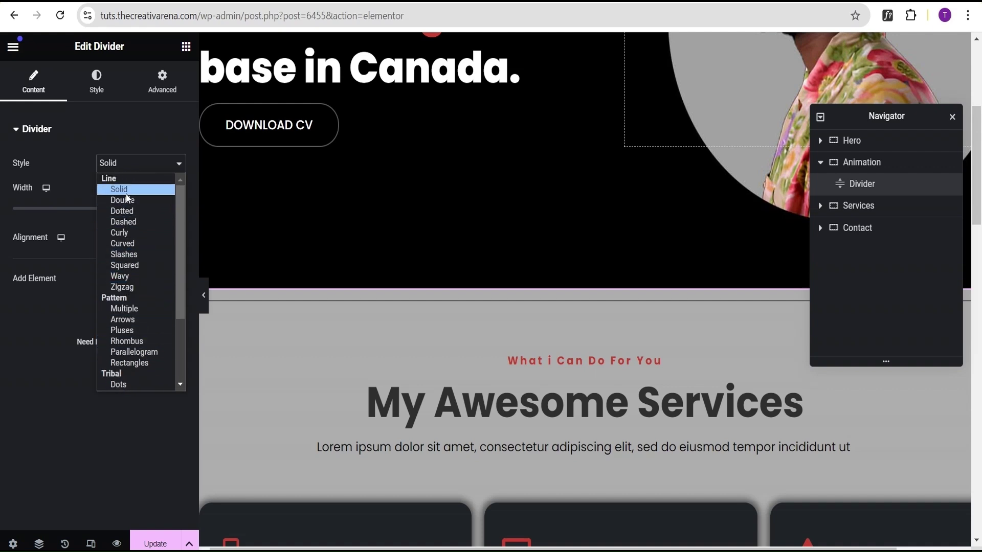
pyautogui.click(126, 190)
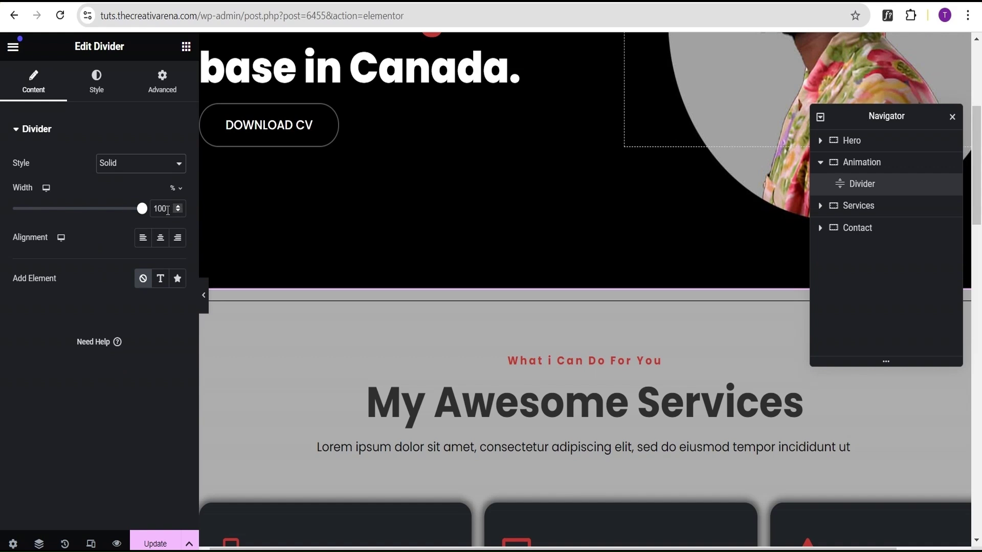
# Set the divider's weight to 2 px and its gap to 2
pyautogui.click(94, 90)
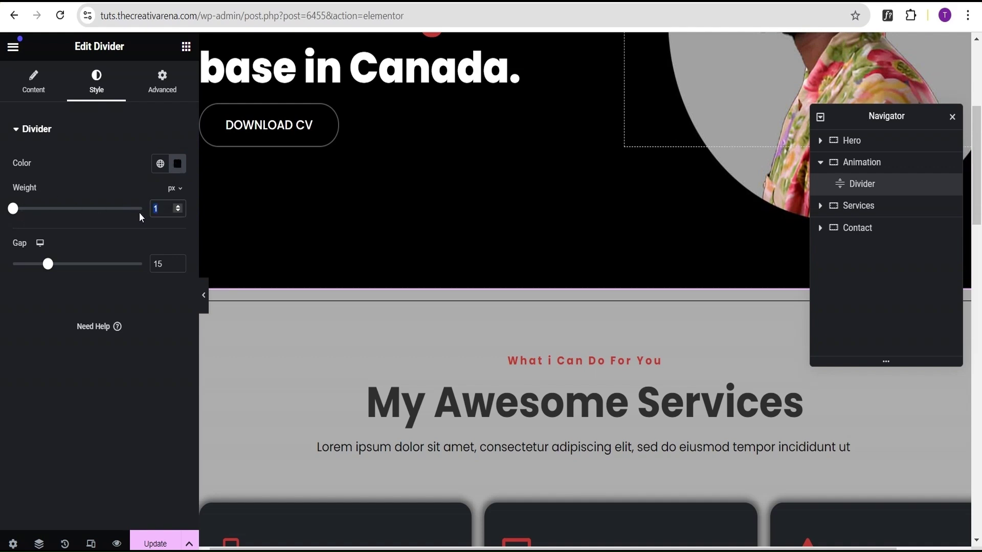
pyautogui.write('2')
pyautogui.click(164, 262)
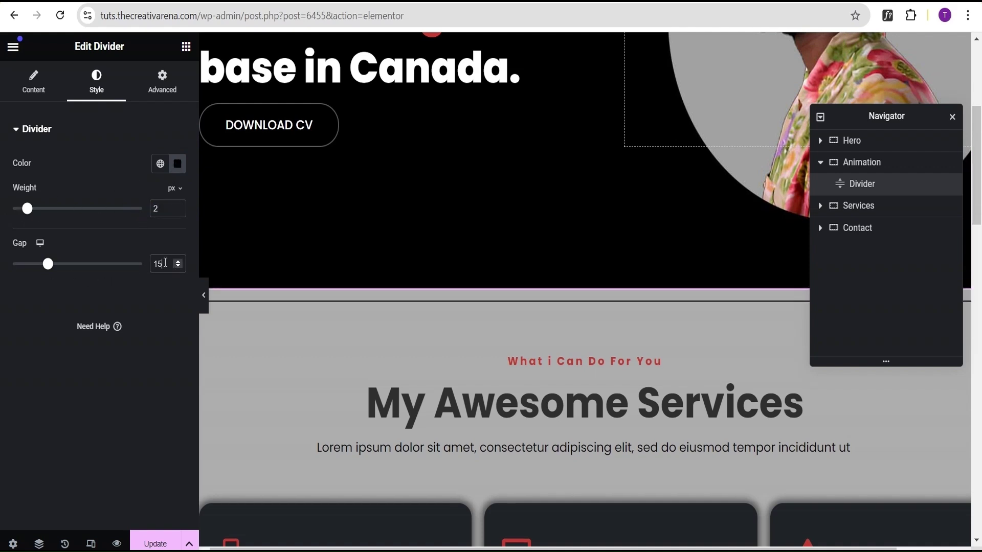
pyautogui.write('2')
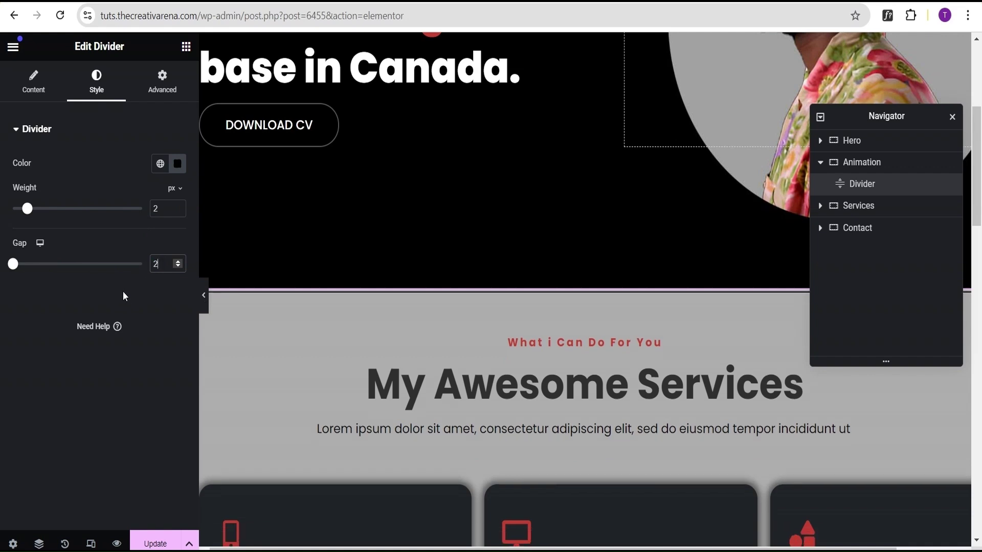
# Duplicate the divider and set the weight of the upper one to 4 px
pyautogui.rightClick(886, 187)
pyautogui.click(888, 231)
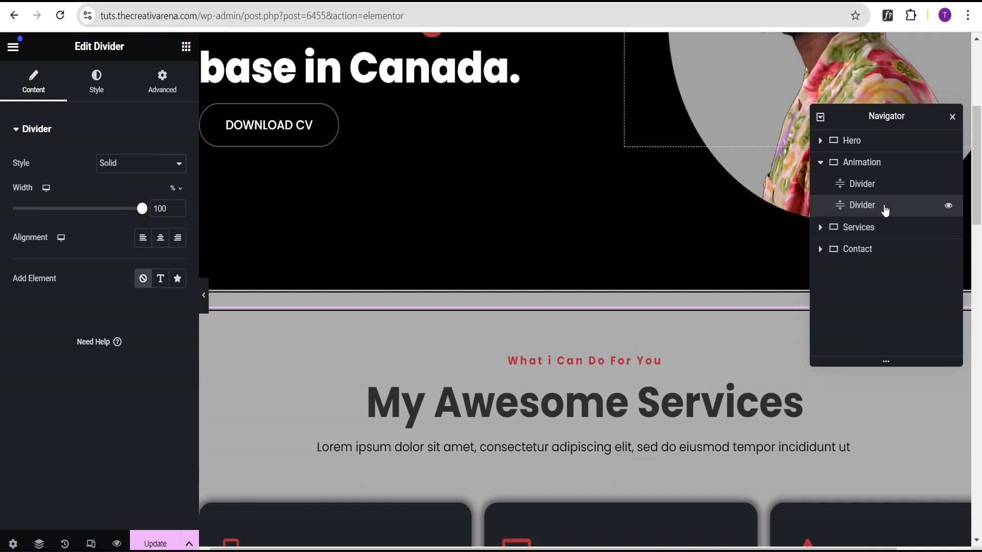
pyautogui.click(883, 188)
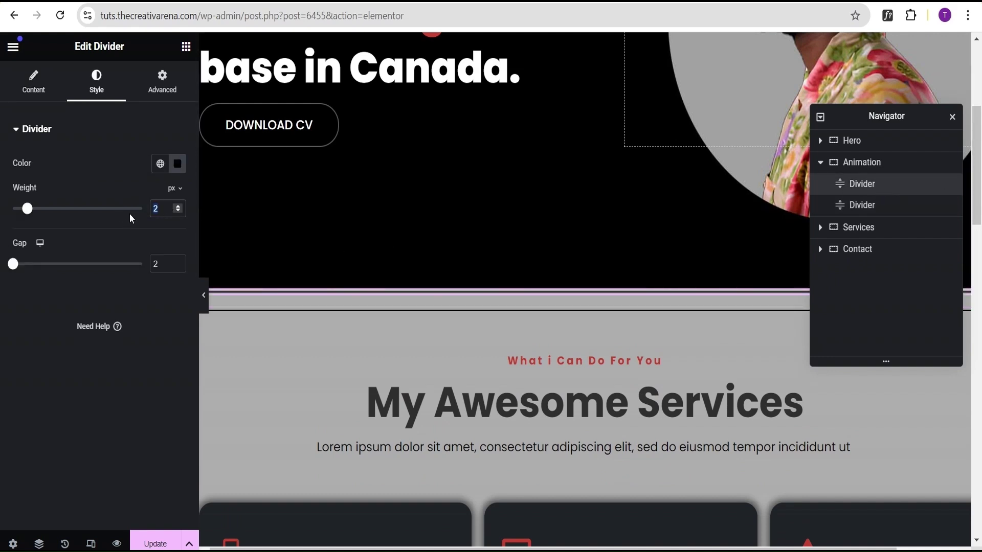
pyautogui.write('2')
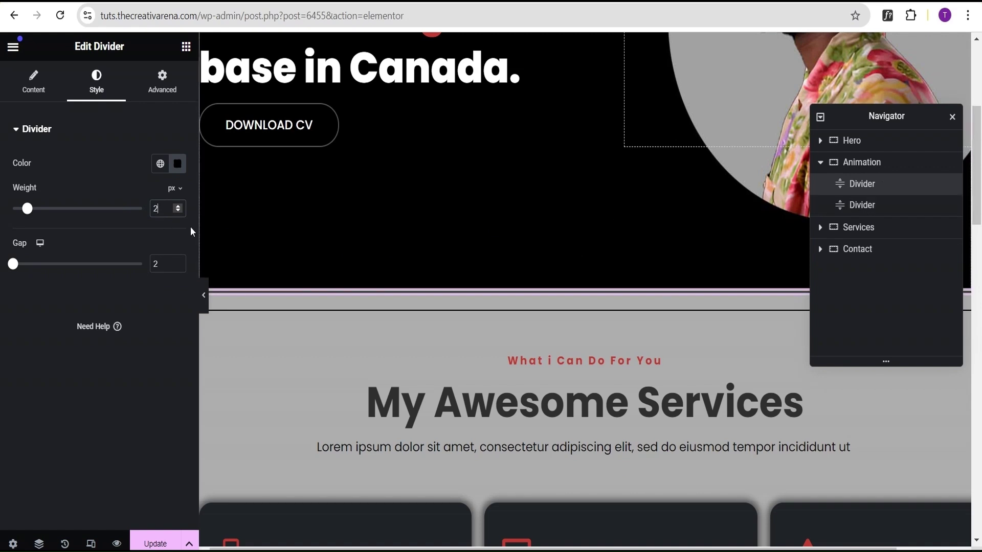
pyautogui.write('4')
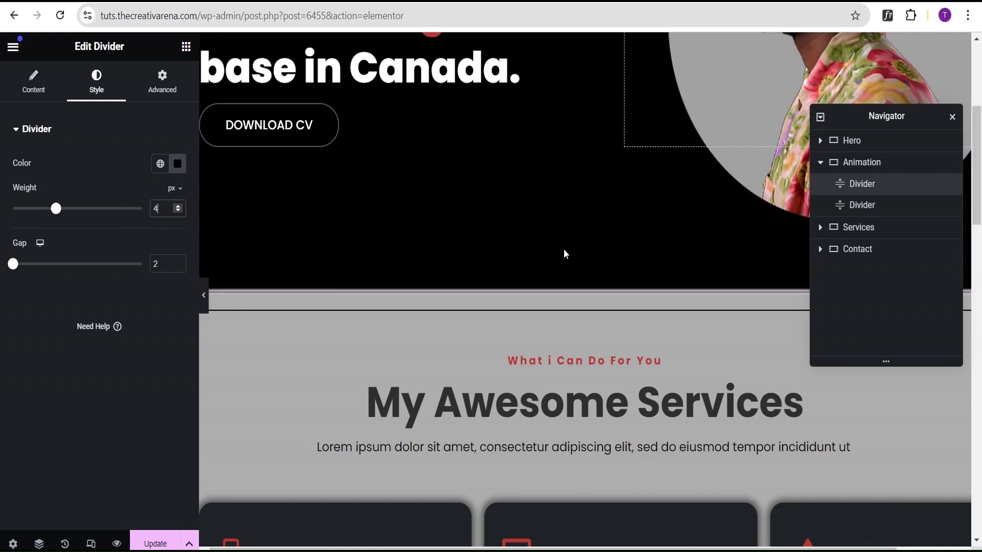
# Duplicate the topmost divider in the Animation container and set the first one's weight to 6 px
pyautogui.rightClick(890, 189)
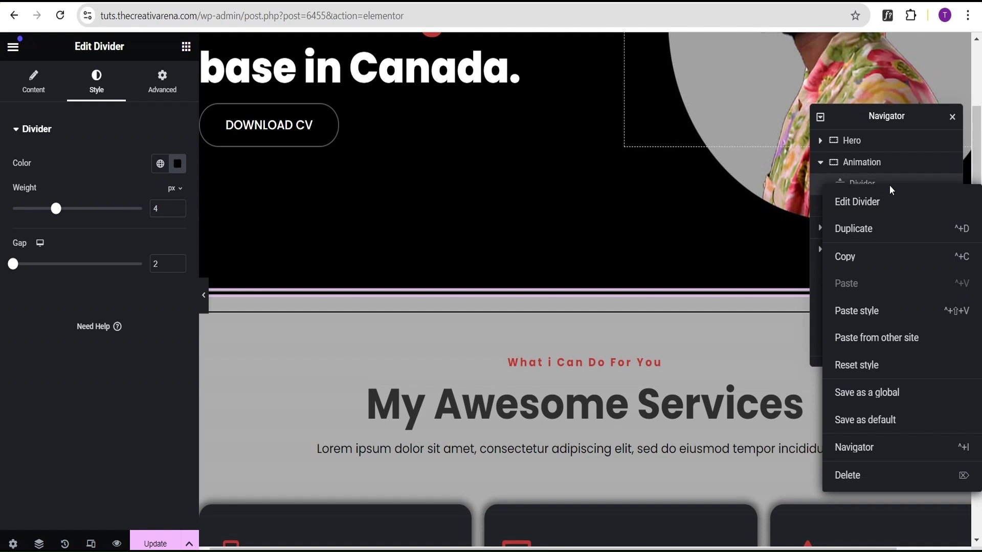
pyautogui.click(890, 230)
pyautogui.click(886, 188)
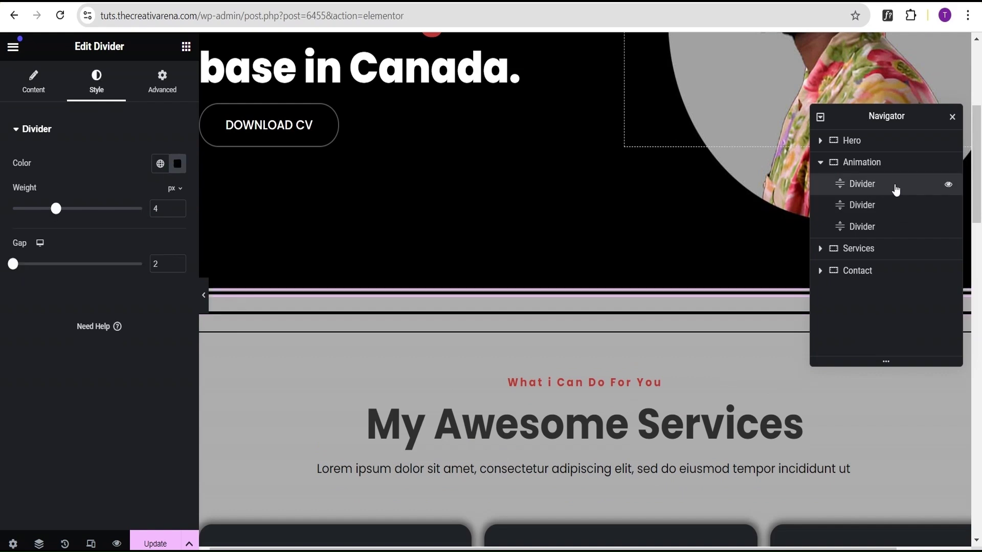
pyautogui.moveTo(162, 209); pyautogui.dragTo(140, 213)
pyautogui.write('6')
# Duplicate the 6 px divider and set the weight of the topmost one to 8 px
pyautogui.click(889, 185)
pyautogui.rightClick(888, 185)
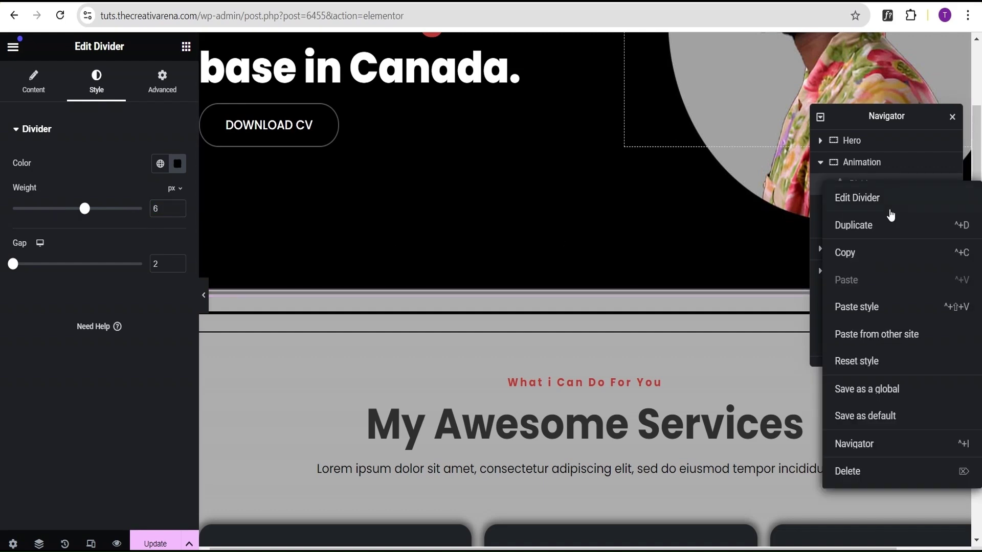
pyautogui.click(888, 225)
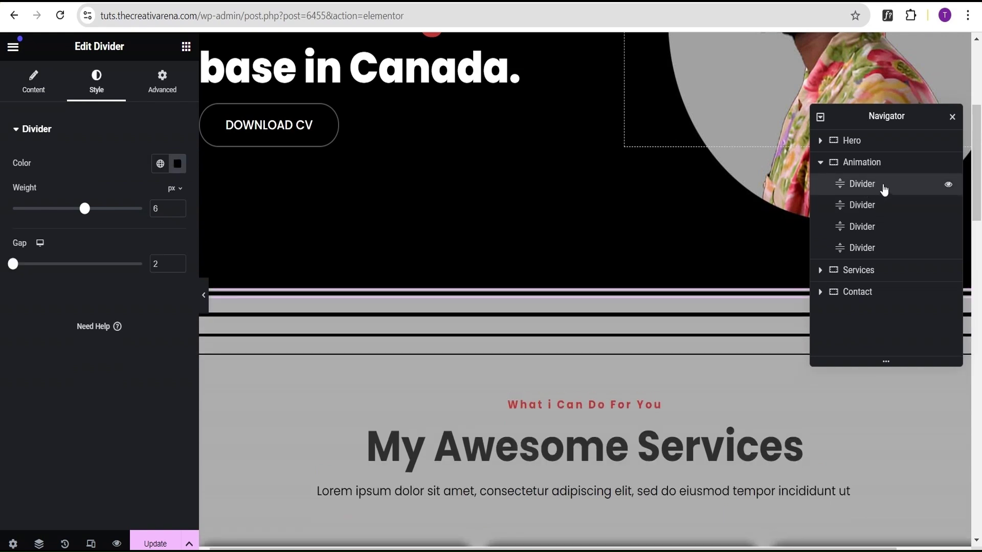
pyautogui.moveTo(163, 209); pyautogui.dragTo(146, 212)
pyautogui.write('8')
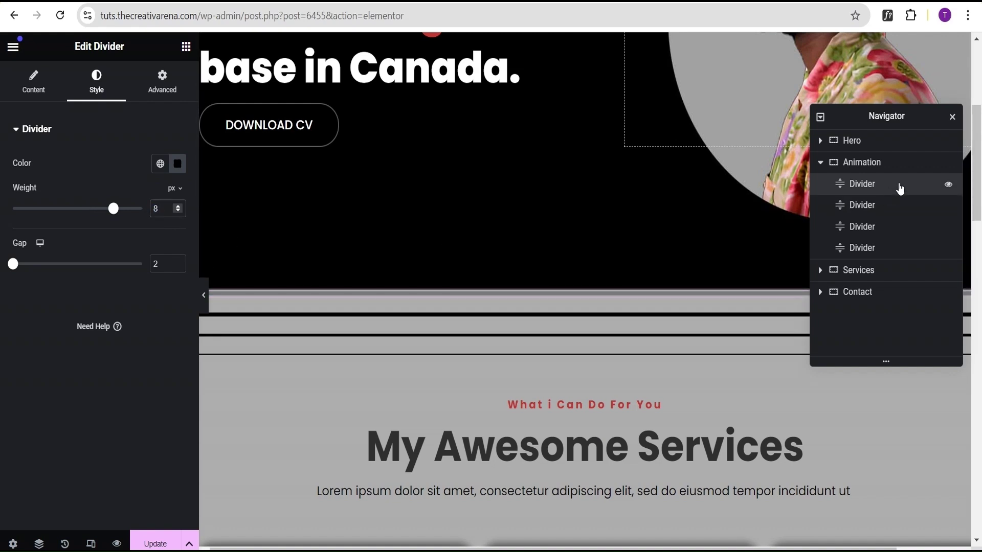
# Duplicate the 8 px divider and set the weight of the topmost one to 10 px
pyautogui.rightClick(896, 185)
pyautogui.click(898, 228)
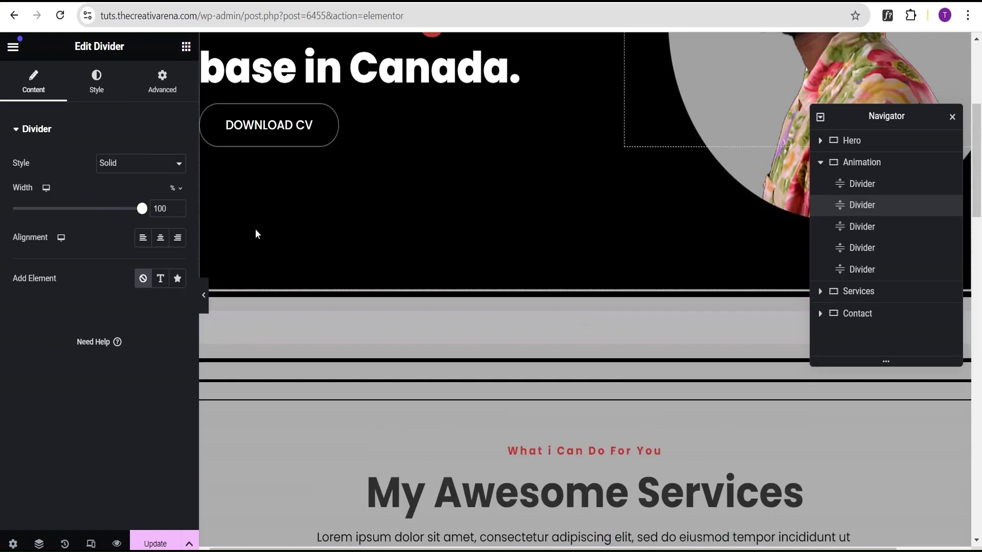
pyautogui.click(96, 80)
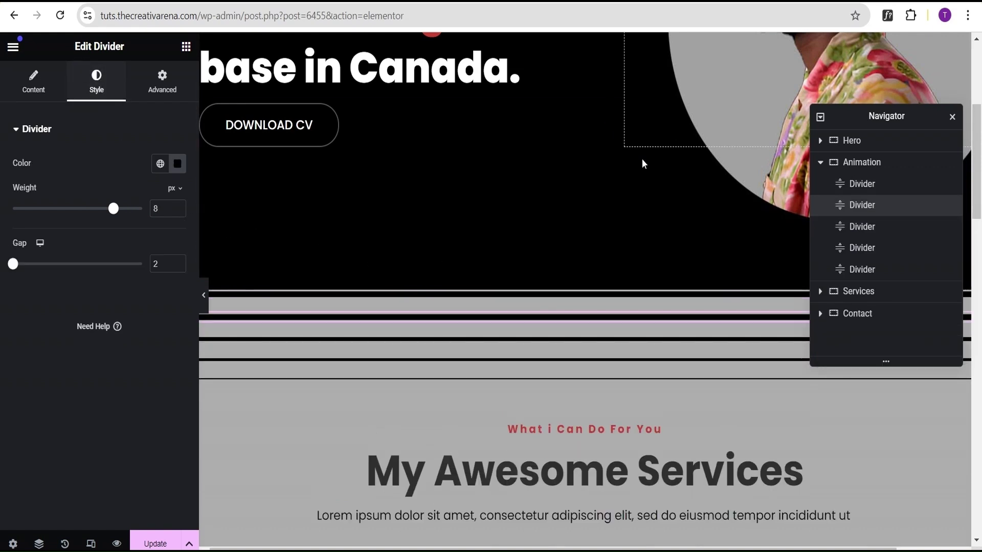
pyautogui.click(881, 186)
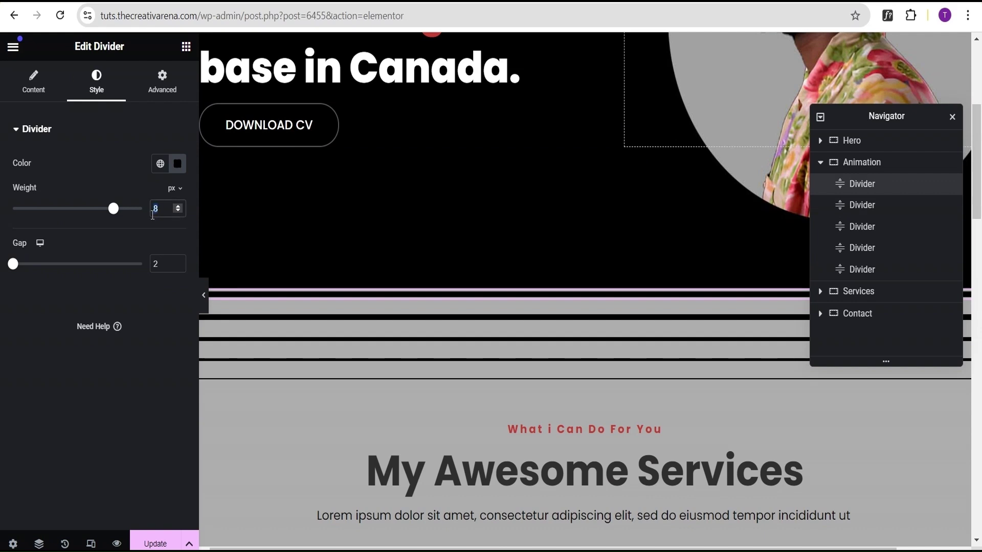
pyautogui.press('Delete')
pyautogui.write('10')
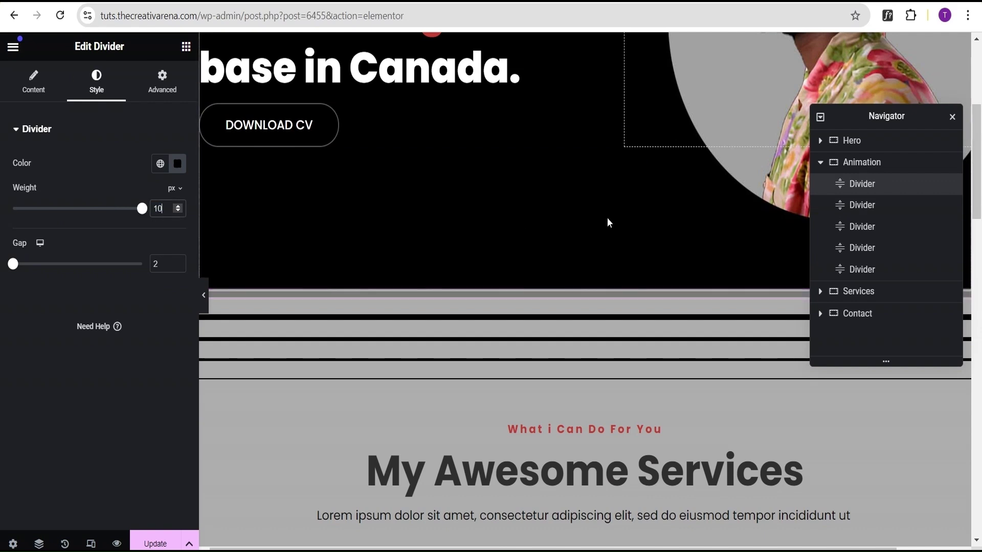
# Duplicate the 10 px divider and set the weight of the topmost one to 12 px
pyautogui.rightClick(879, 183)
pyautogui.click(888, 225)
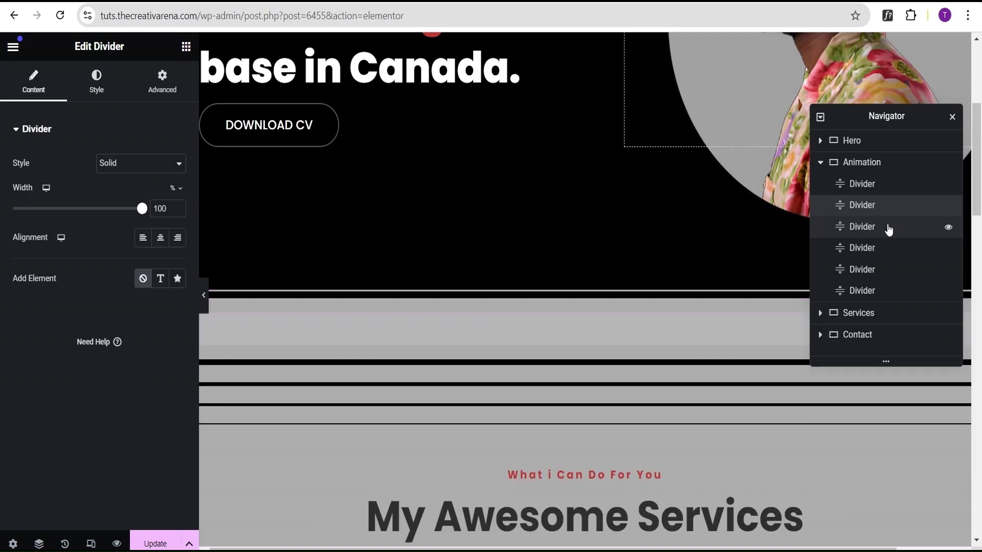
pyautogui.click(862, 185)
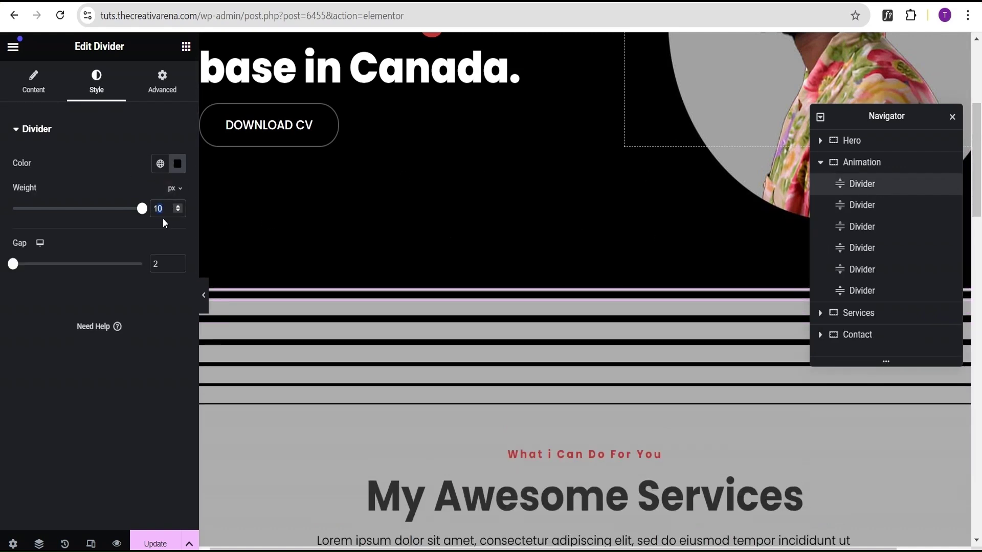
pyautogui.press('Up')
pyautogui.press('Up')
# Duplicate the 12 px divider, set the topmost one's weight to 14 px, and preview the divider stack at full page width
pyautogui.rightClick(888, 189)
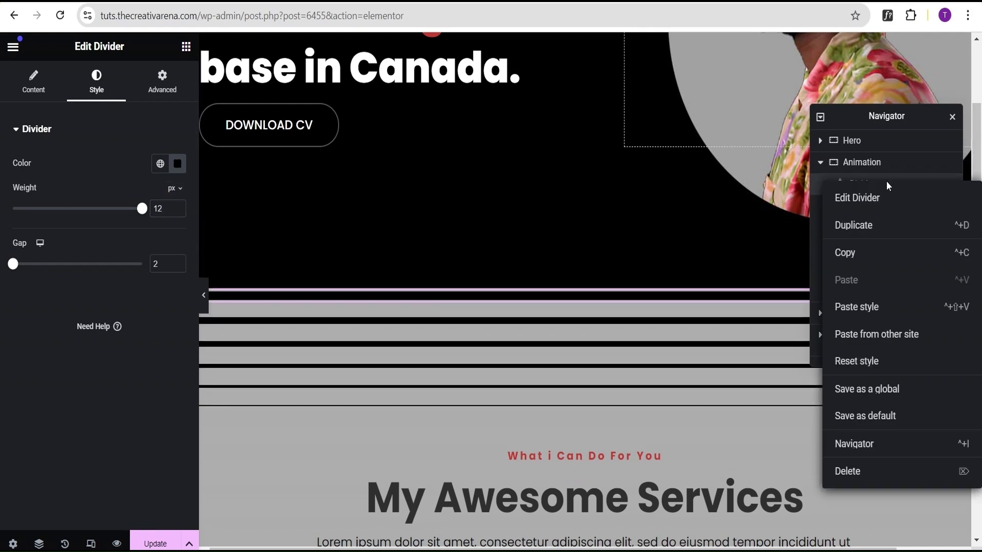
pyautogui.click(886, 226)
pyautogui.click(889, 187)
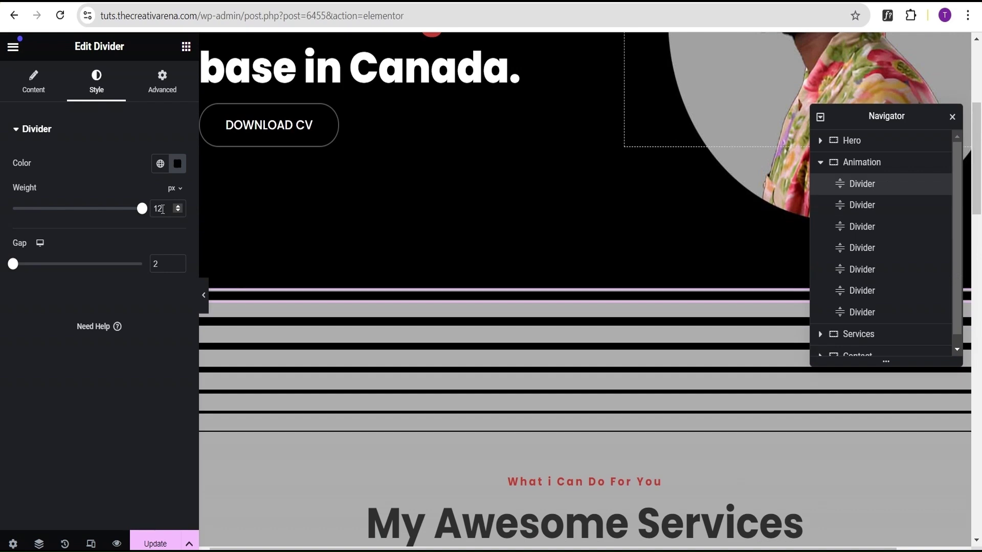
pyautogui.write('14')
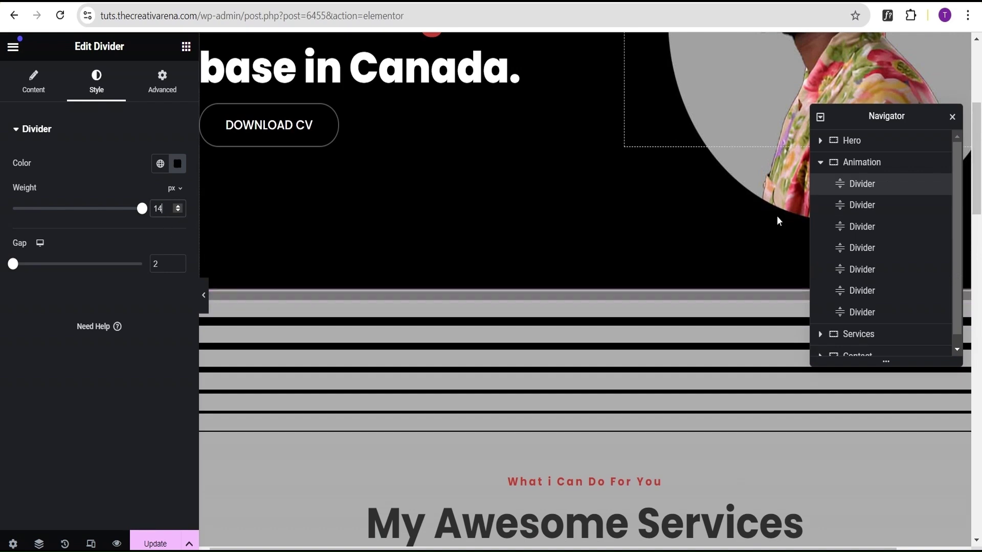
pyautogui.click(205, 297)
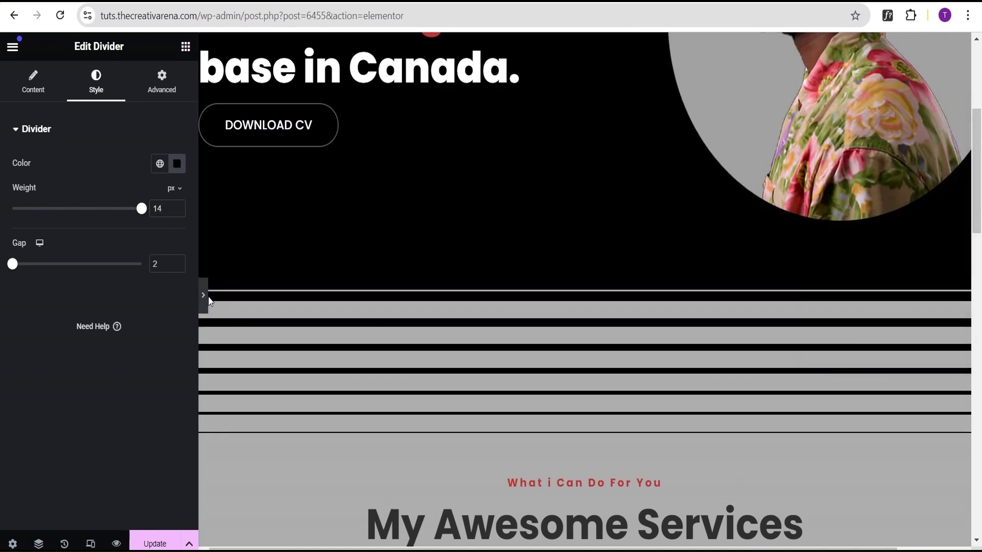
pyautogui.scroll(-3, 545, 268)
pyautogui.scroll(4, 507, 277)
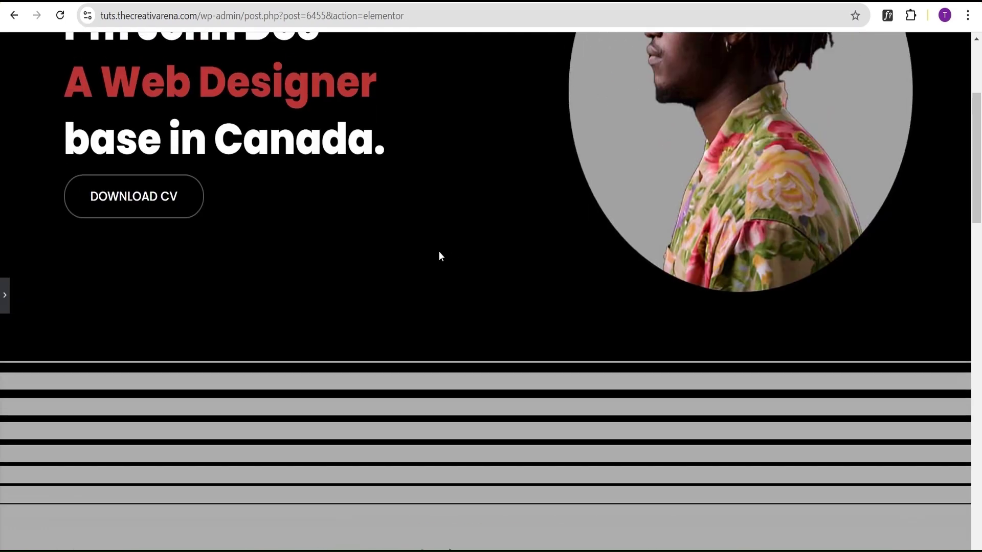
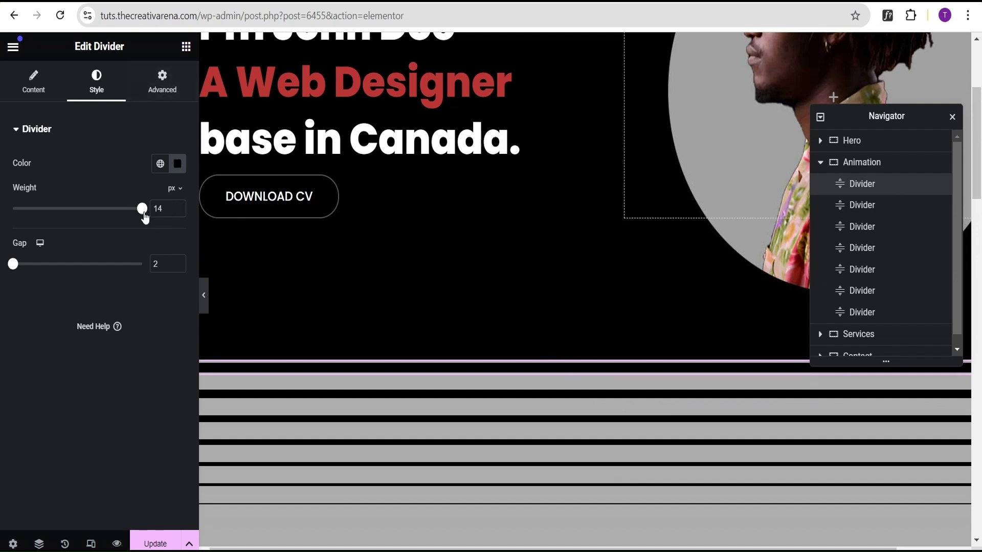
# Unlink the first divider's margins and set its top margin to -1 px
pyautogui.click(161, 101)
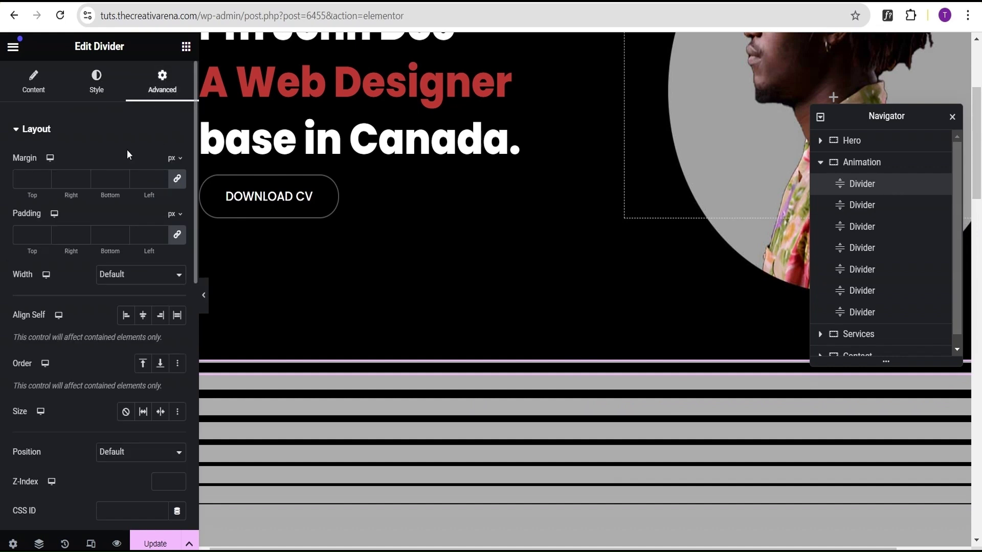
pyautogui.click(177, 178)
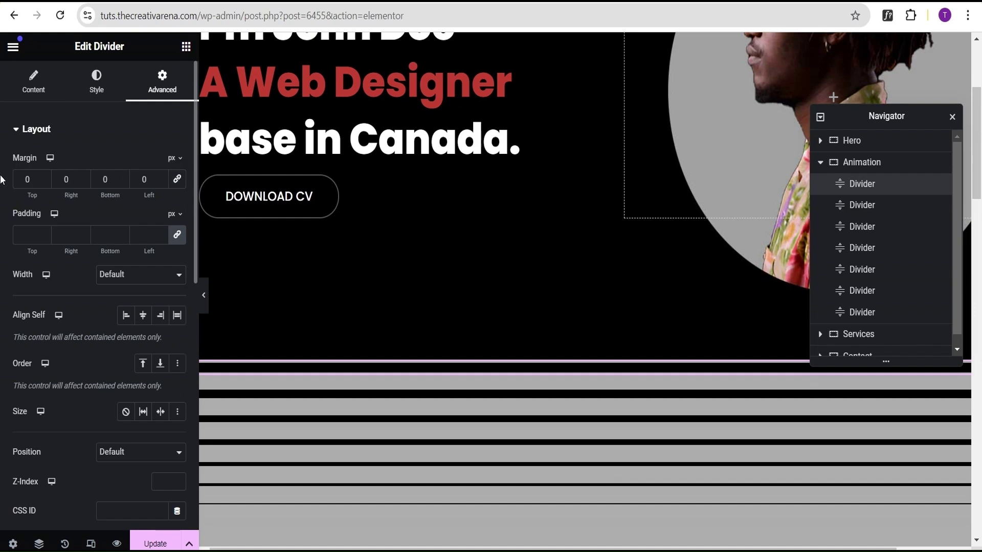
pyautogui.click(44, 182)
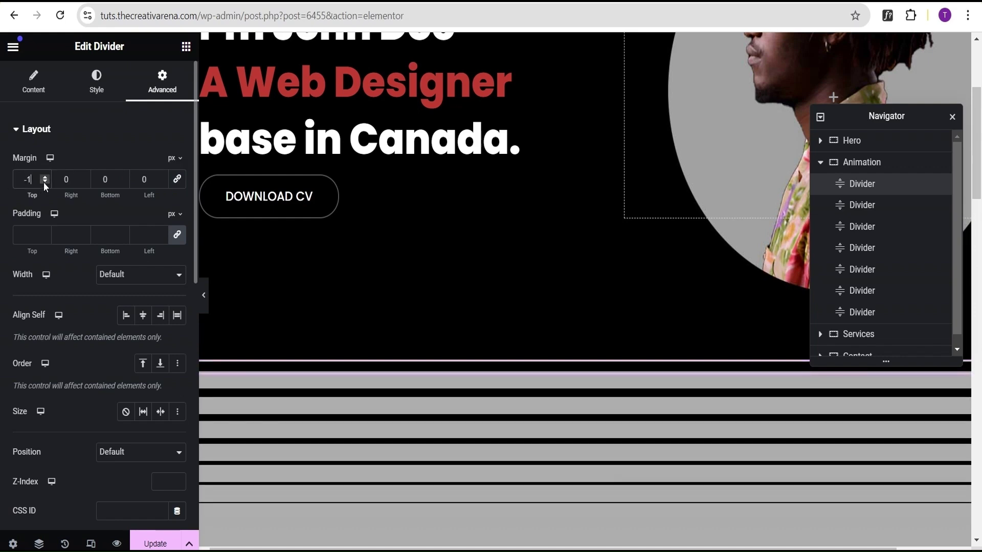
# Unlink the second divider's margins and set its top margin to -22 px
pyautogui.click(878, 210)
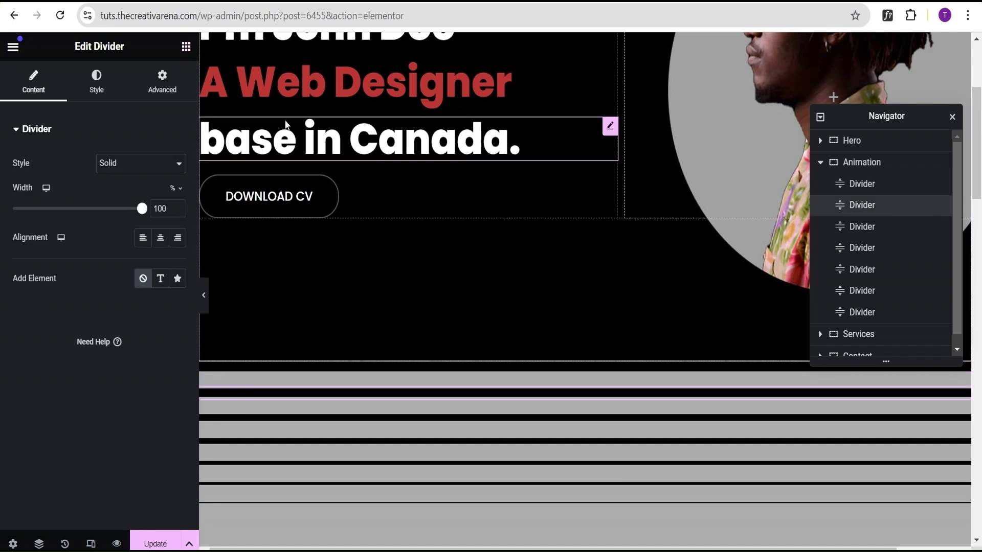
pyautogui.click(162, 84)
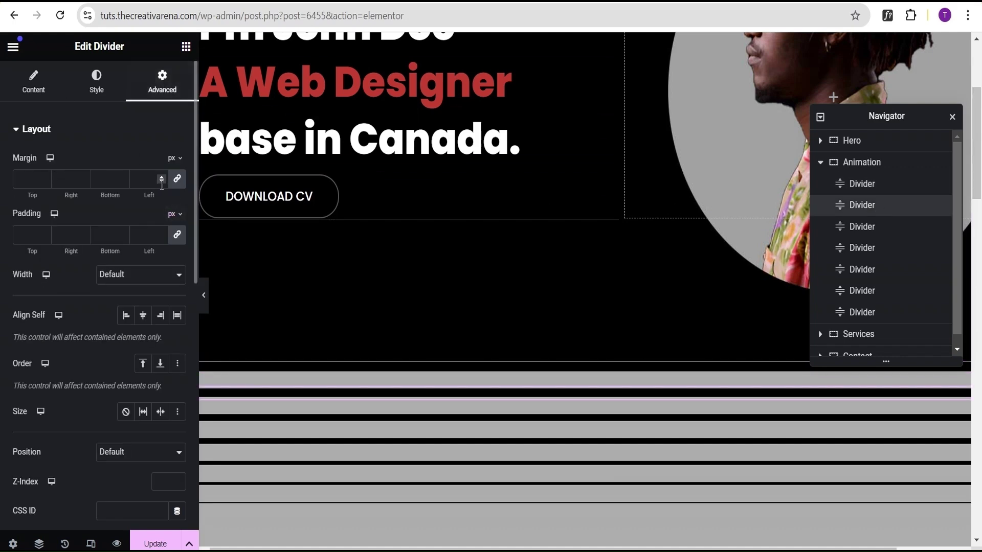
pyautogui.click(177, 179)
pyautogui.click(45, 182)
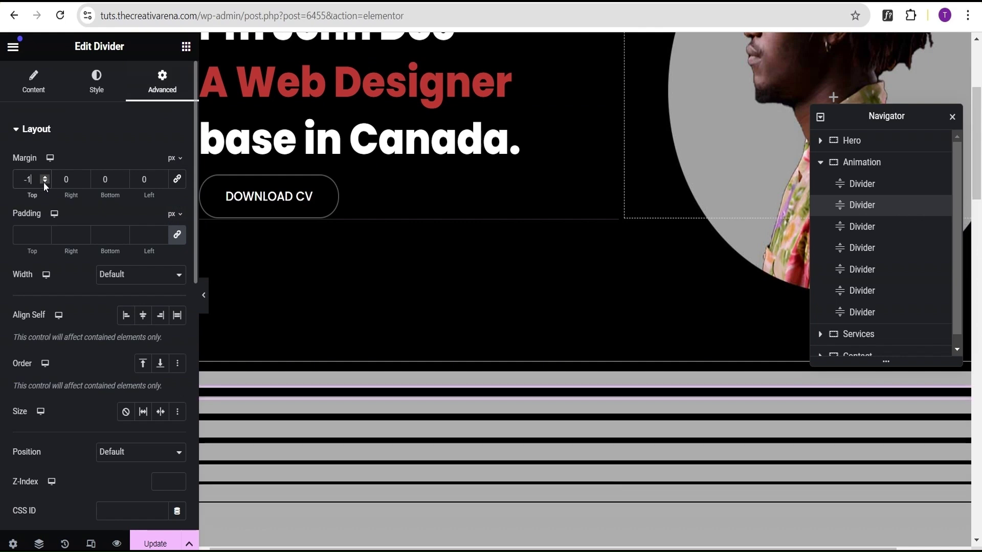
pyautogui.click(44, 182)
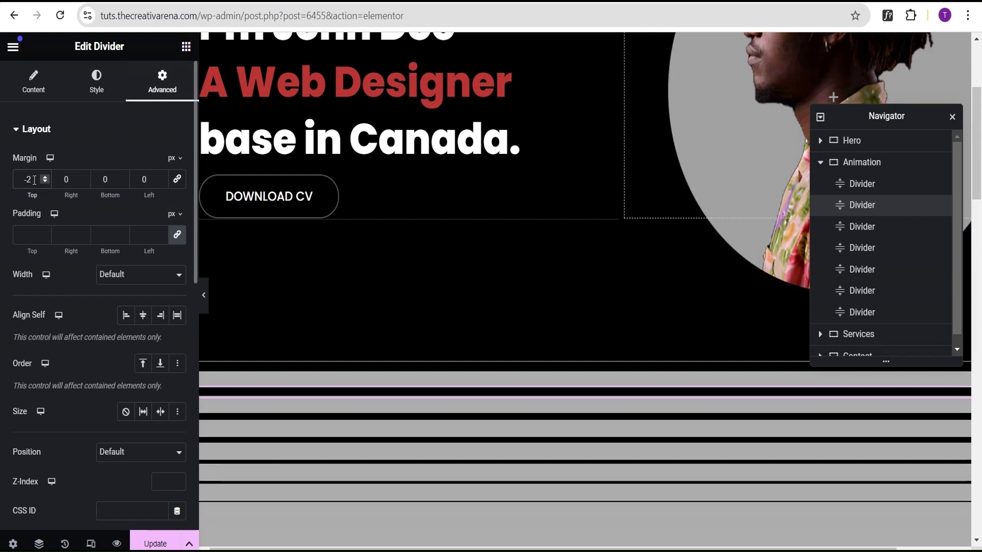
pyautogui.write('2')
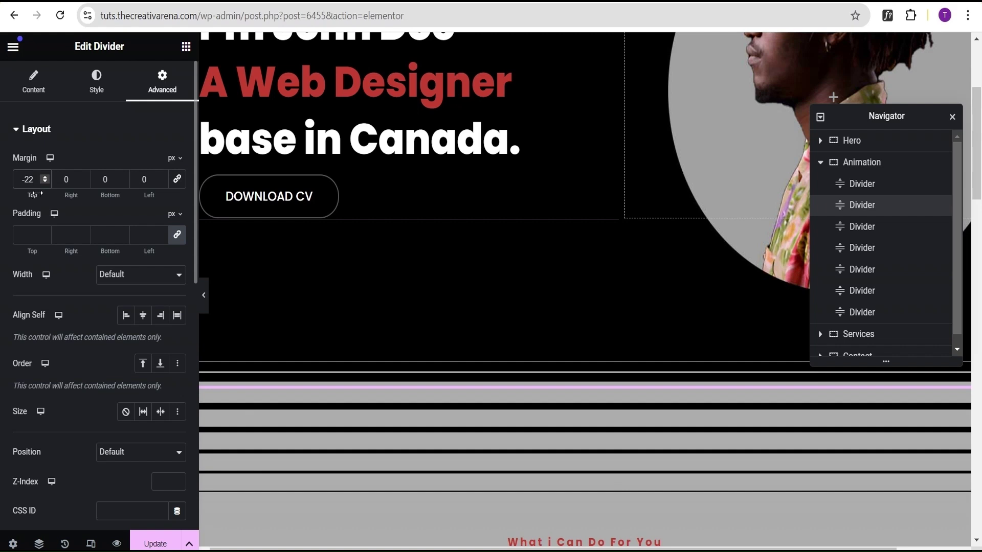
# Unlink the third divider's margins and set its top margin to -24 px
pyautogui.click(869, 228)
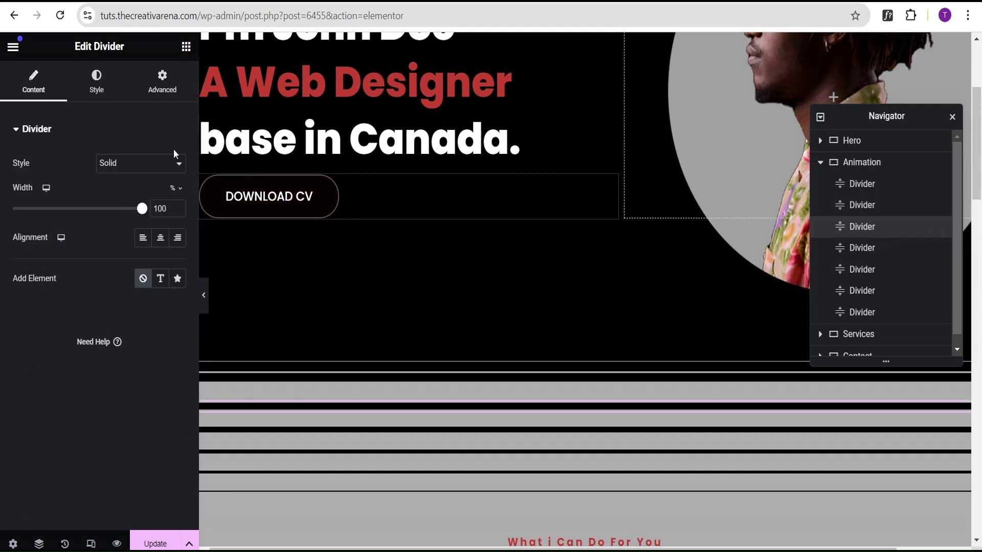
pyautogui.click(162, 90)
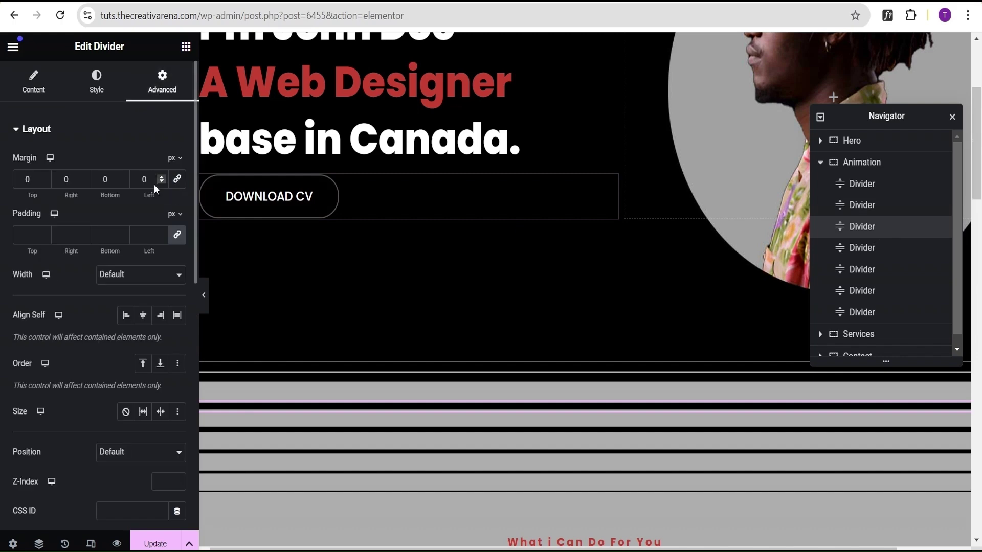
pyautogui.doubleClick(43, 182)
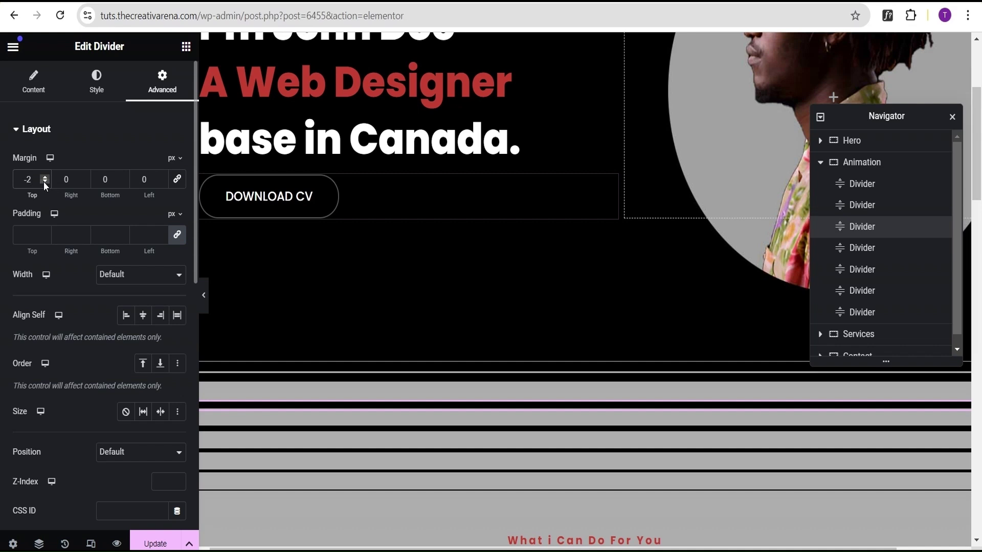
pyautogui.write('4')
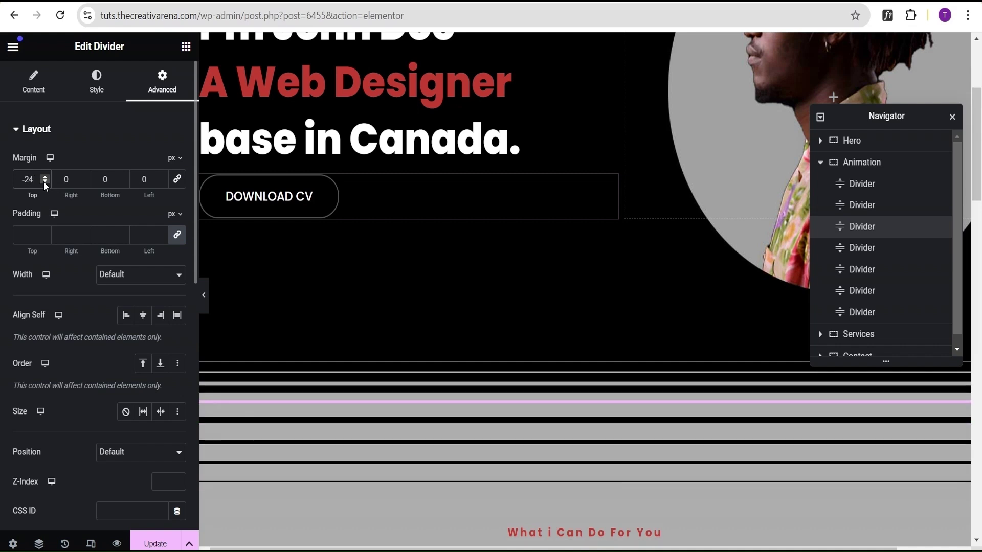
# Unlink the fourth divider's margins and set its top margin to -26 px
pyautogui.click(875, 253)
pyautogui.click(172, 94)
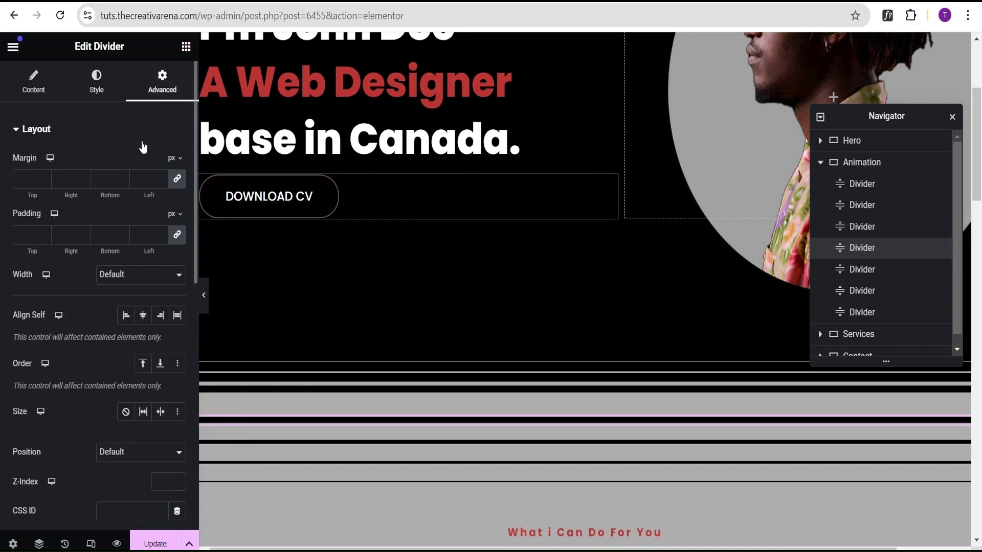
pyautogui.click(176, 178)
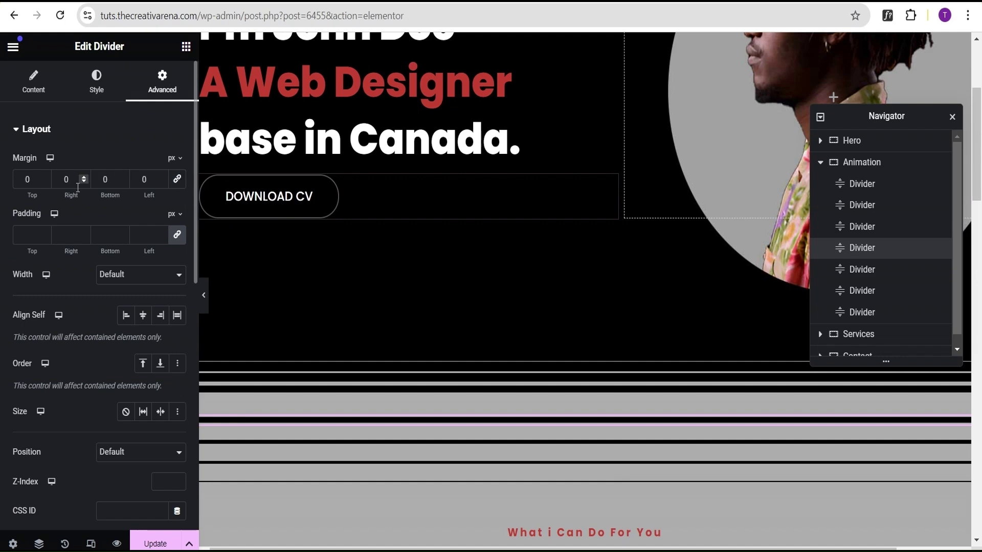
pyautogui.click(44, 182)
pyautogui.click(45, 182)
pyautogui.click(45, 182)
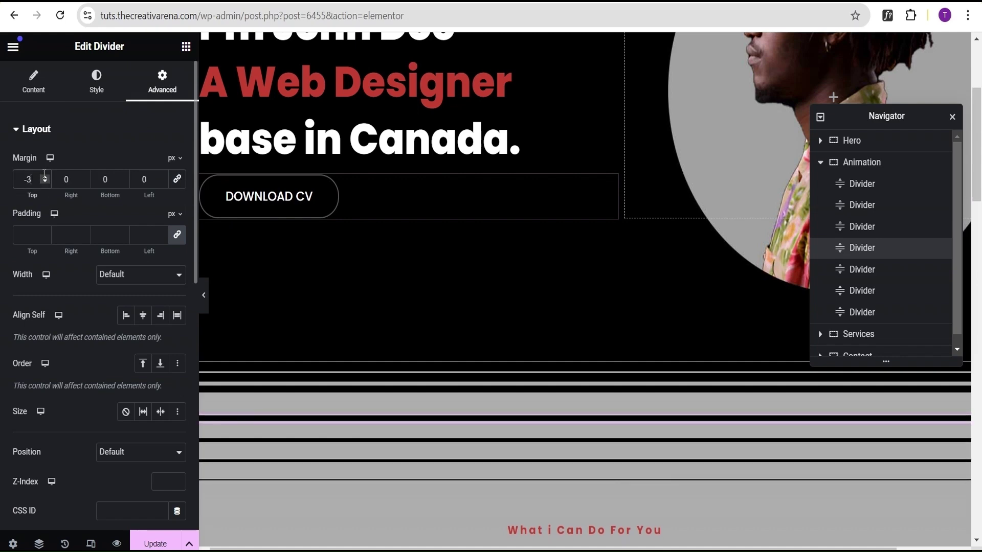
pyautogui.click(45, 177)
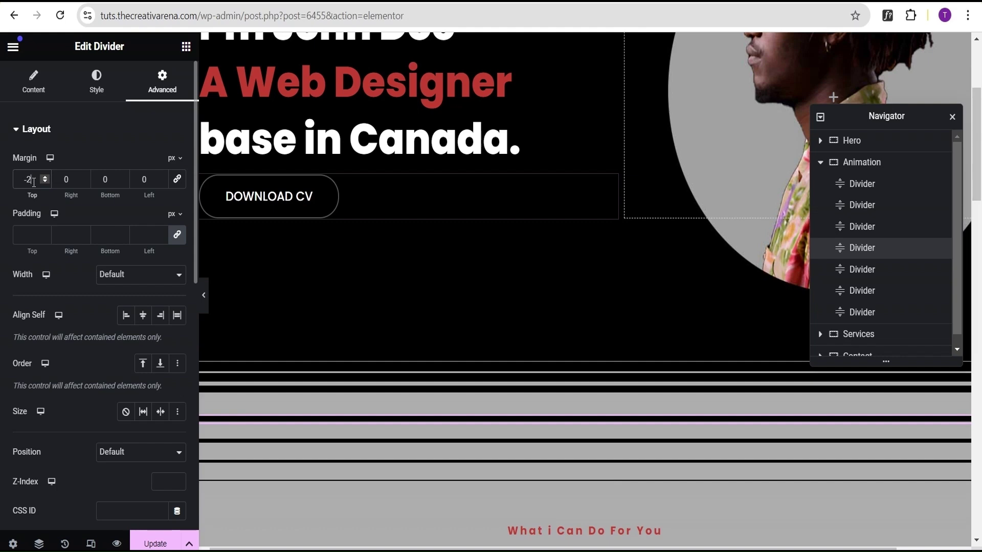
pyautogui.click(34, 182)
pyautogui.write('6')
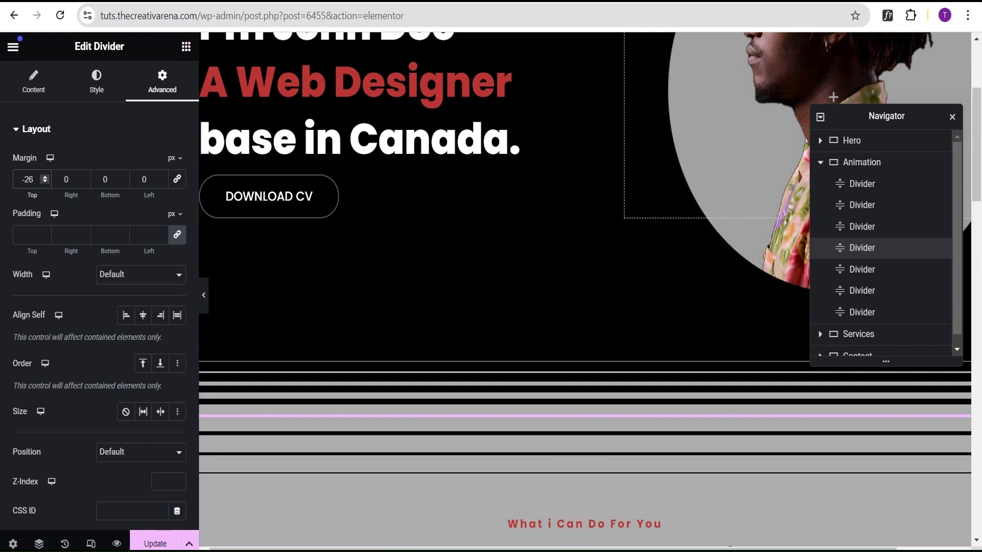
# Tighten the remaining dividers with negative top margins, setting the last one's top margin to -32 px
pyautogui.press('BackSpace')
pyautogui.press('BackSpace')
pyautogui.write('32')
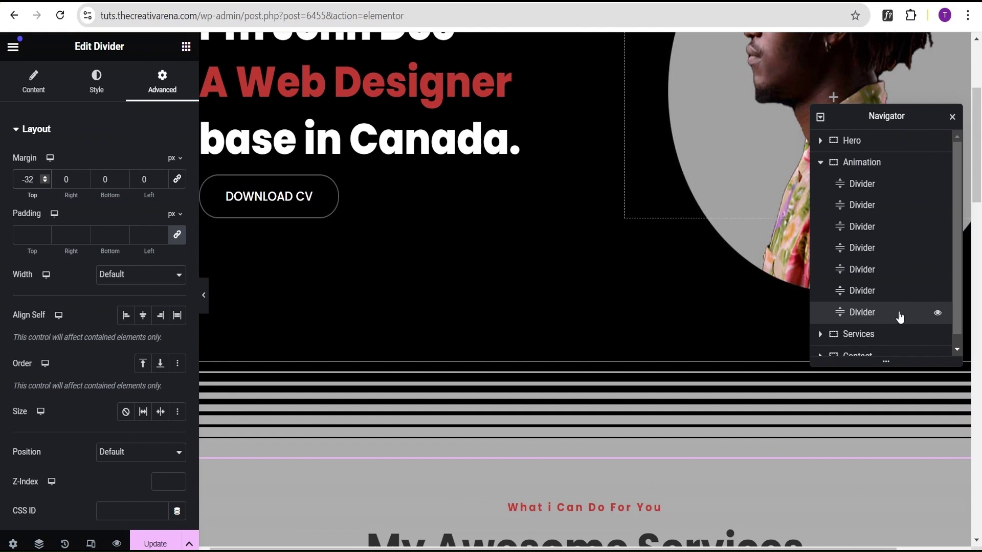
# Preview the tightened divider stack between the hero and services sections at full page width
pyautogui.click(204, 295)
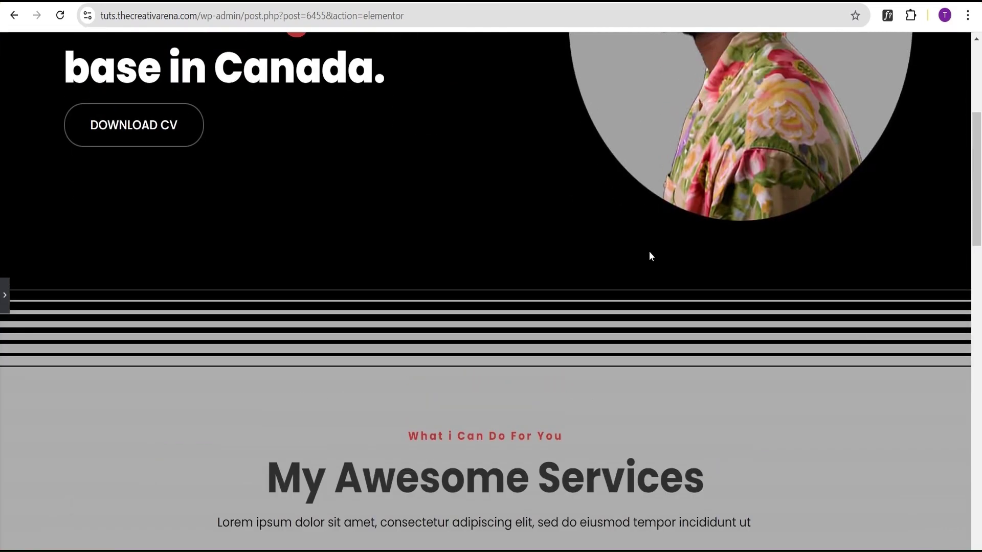
pyautogui.scroll(-1, 648, 251)
pyautogui.scroll(5, 642, 251)
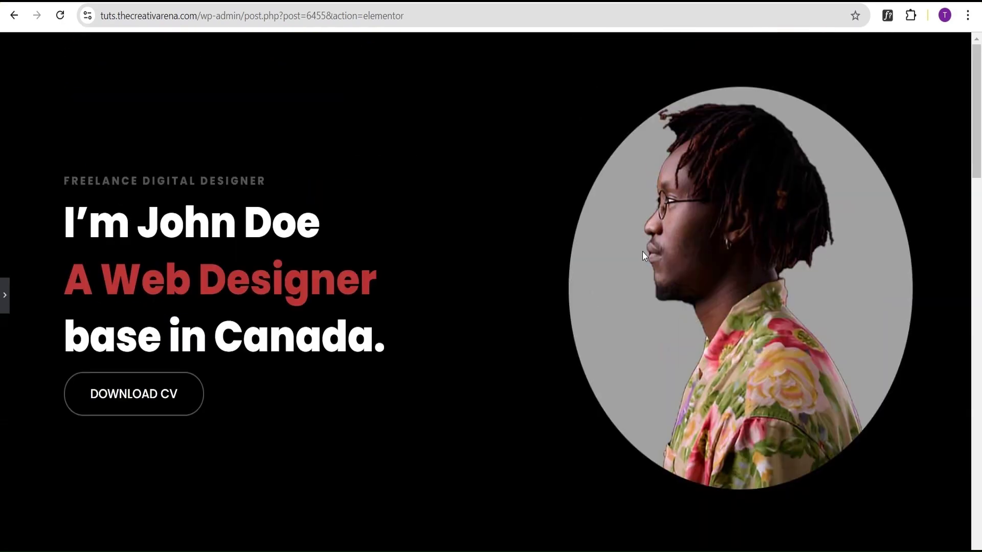
pyautogui.scroll(-1, 639, 253)
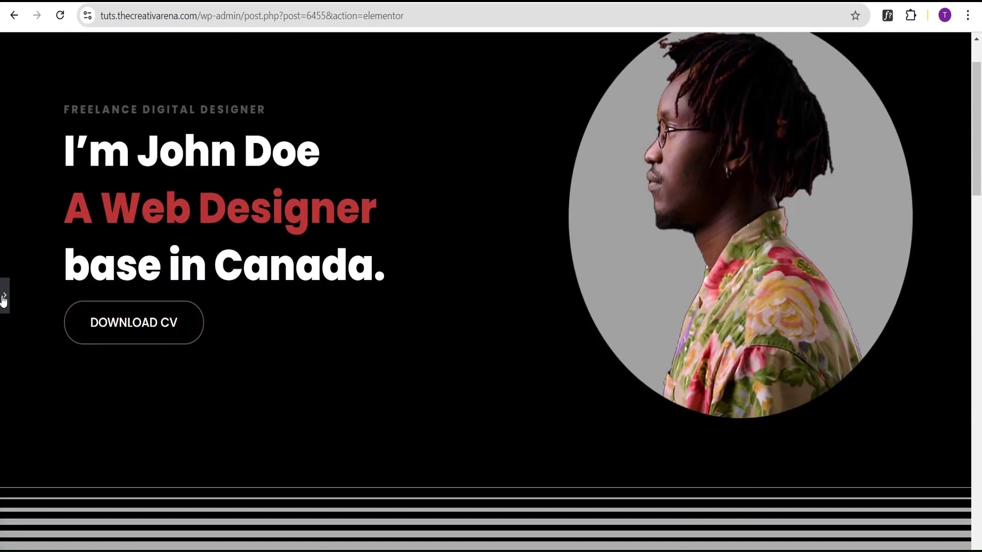
pyautogui.scroll(-2, 523, 295)
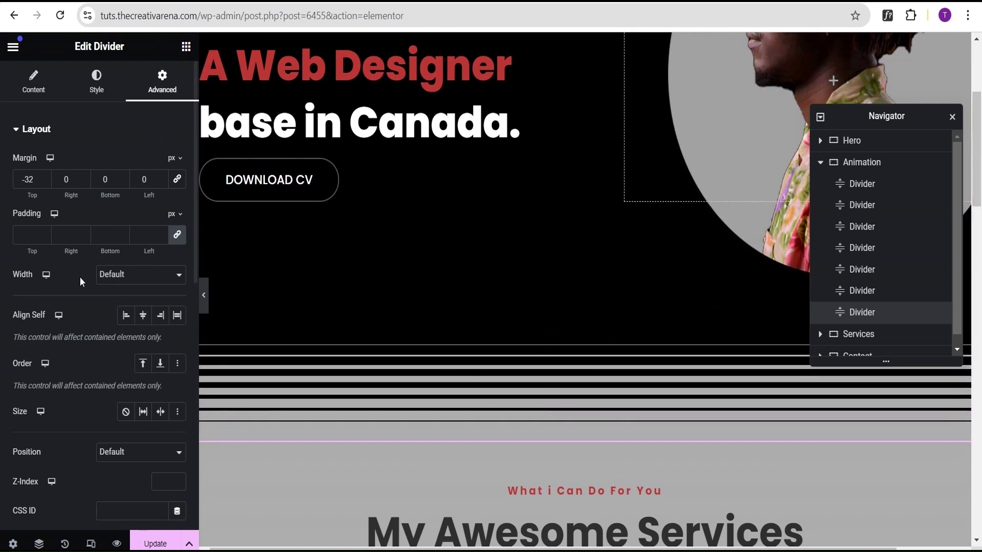
pyautogui.click(204, 297)
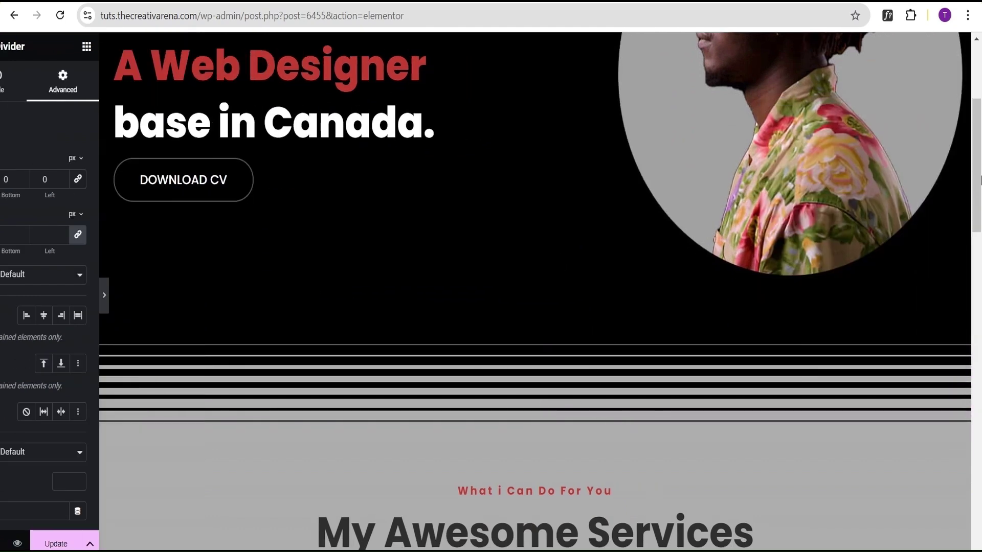
pyautogui.scroll(-5, 979, 207)
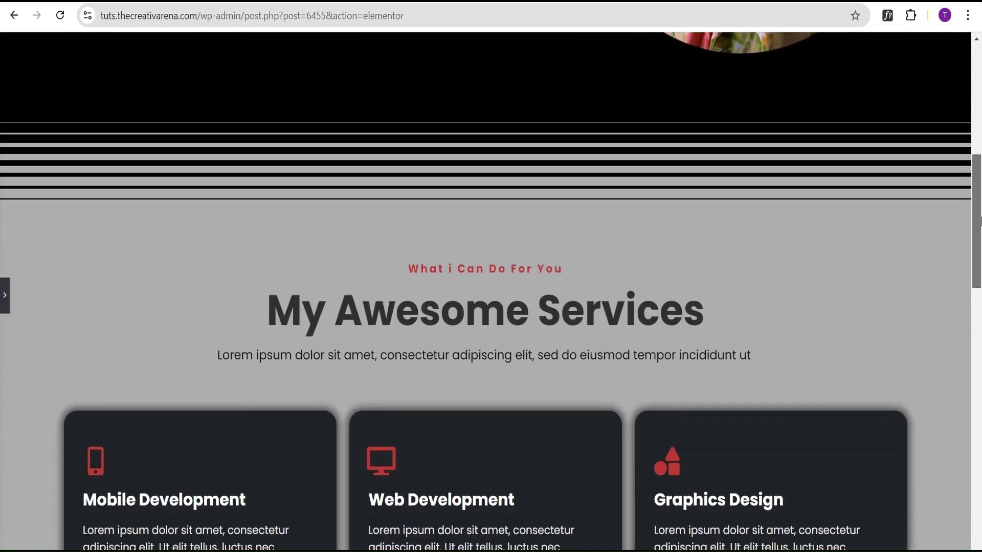
pyautogui.scroll(5, 41, 296)
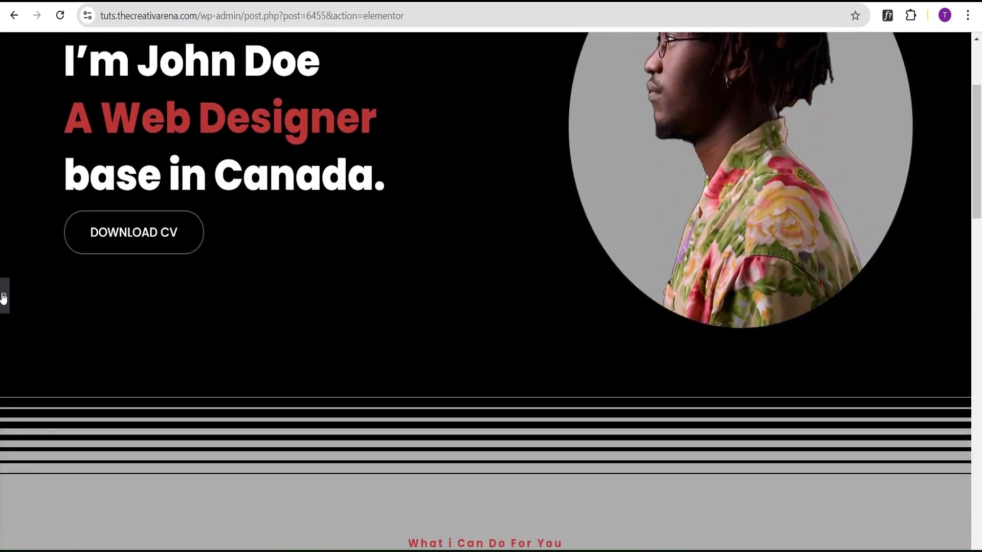
pyautogui.click(2, 297)
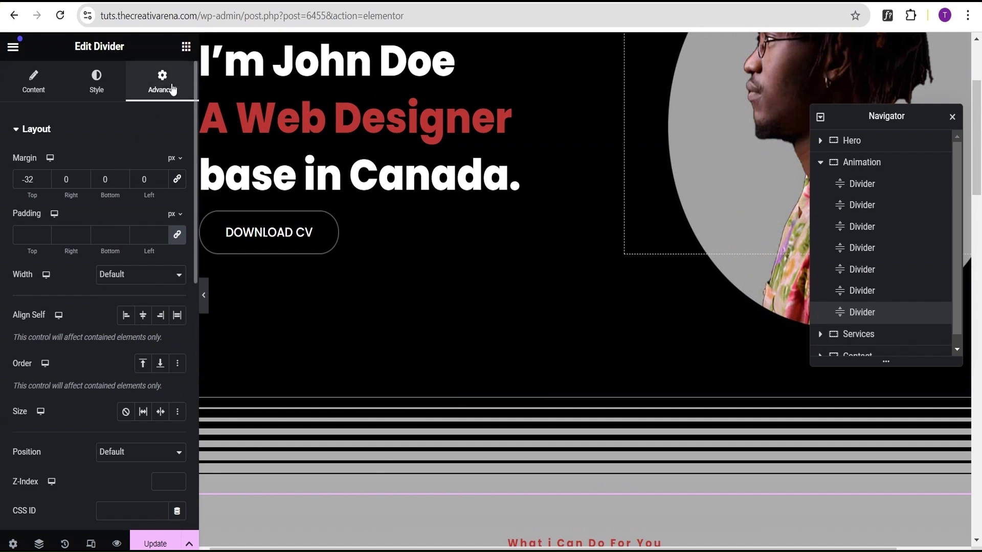
# Enable scrolling effects on the last divider with an upward vertical scroll at speed 6
pyautogui.click(110, 132)
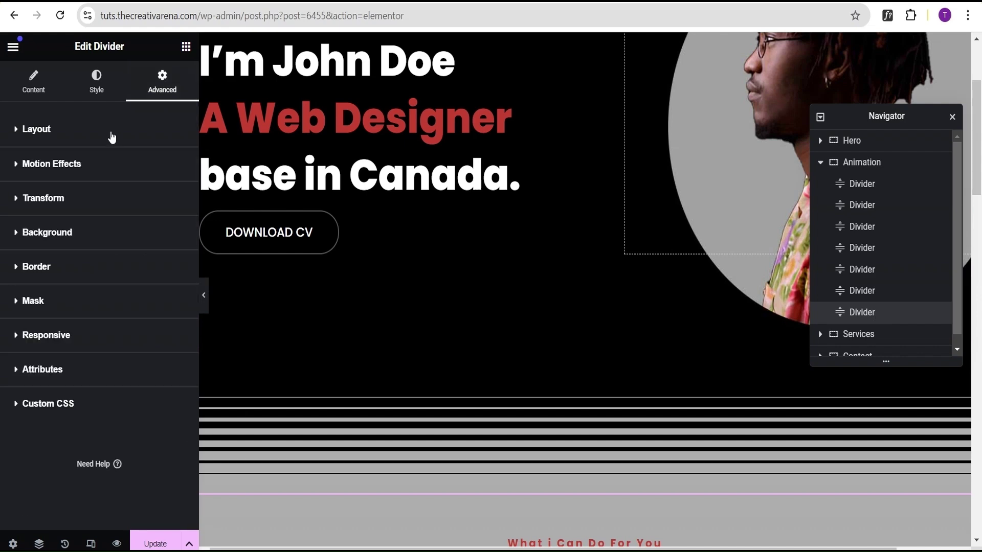
pyautogui.click(99, 166)
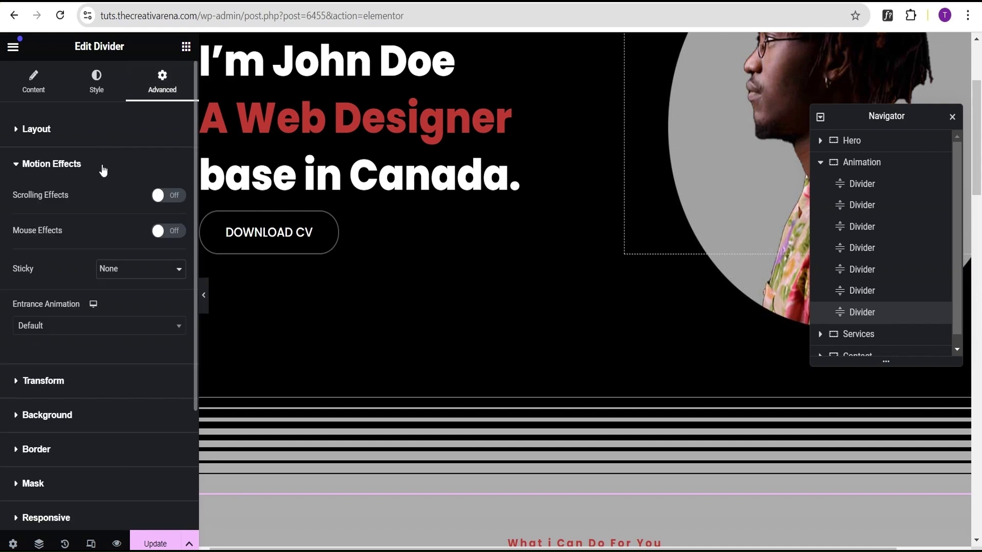
pyautogui.click(171, 202)
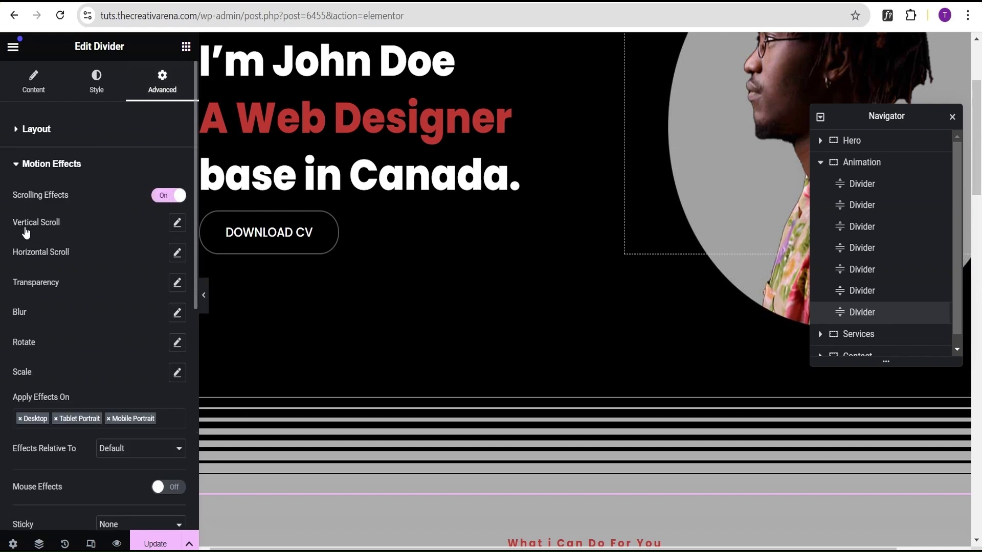
pyautogui.click(176, 223)
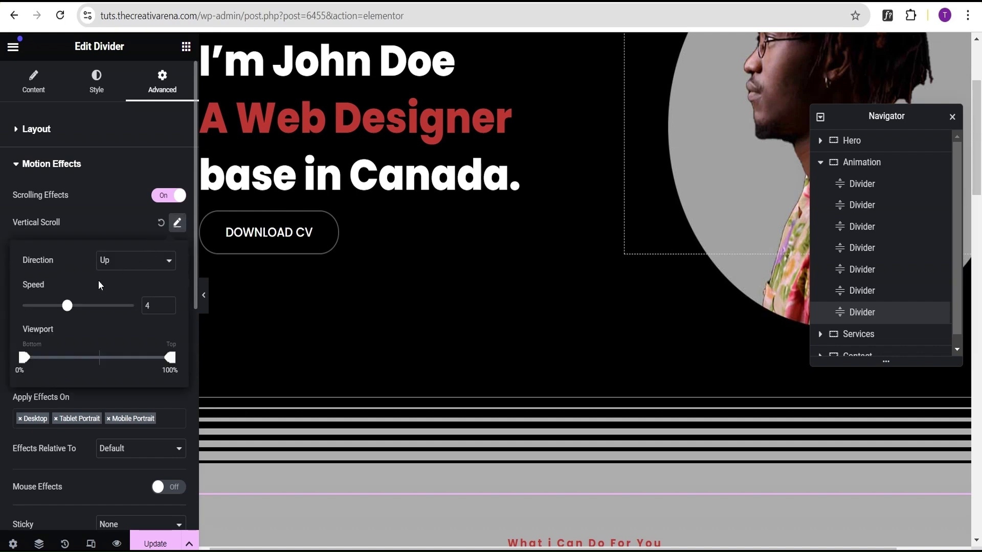
pyautogui.doubleClick(151, 305)
pyautogui.write('6')
# Set the viewport range of the last divider's vertical scroll effect to 50%–70%
pyautogui.moveTo(25, 358); pyautogui.dragTo(103, 362)
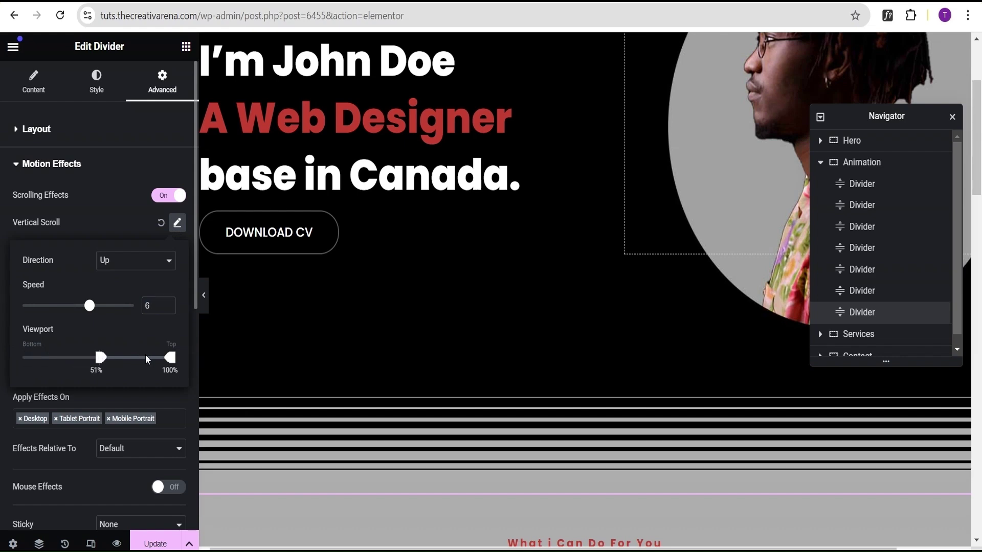
pyautogui.moveTo(171, 358); pyautogui.dragTo(125, 362)
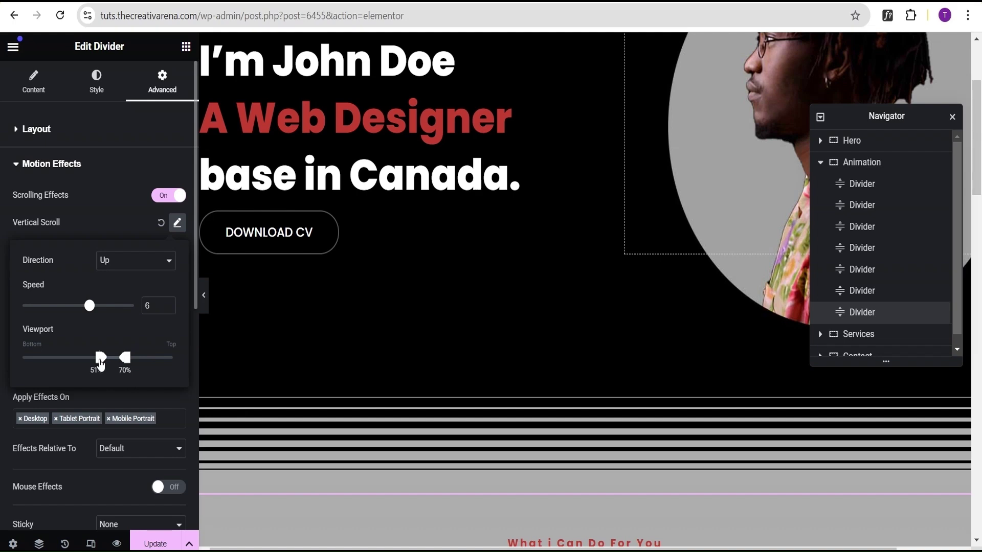
pyautogui.moveTo(100, 363); pyautogui.dragTo(102, 360)
pyautogui.moveTo(101, 360); pyautogui.dragTo(99, 360)
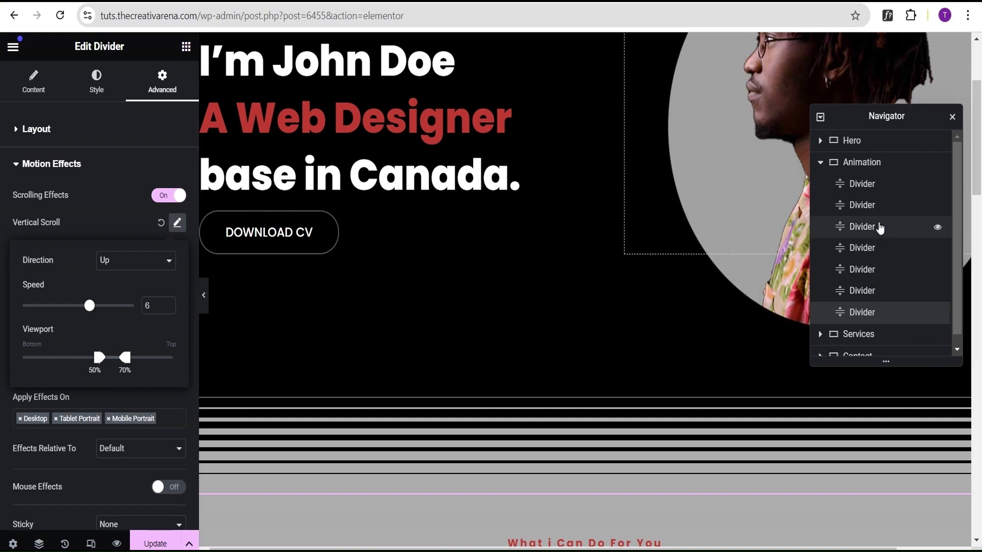
# Give the remaining dividers the same upward vertical scroll, speed 6 with viewport 50%–70%, and check the settings on the first one
pyautogui.click(897, 296)
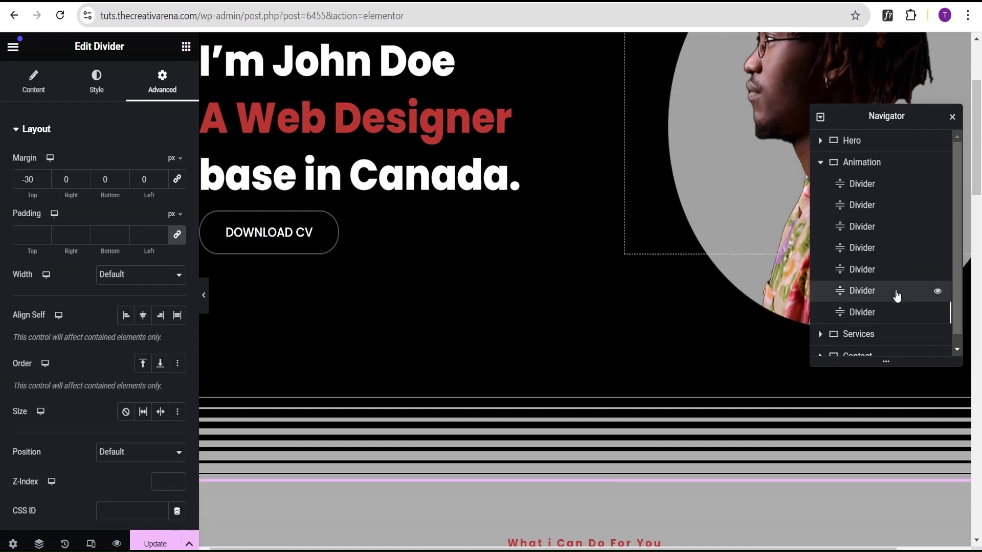
pyautogui.click(866, 187)
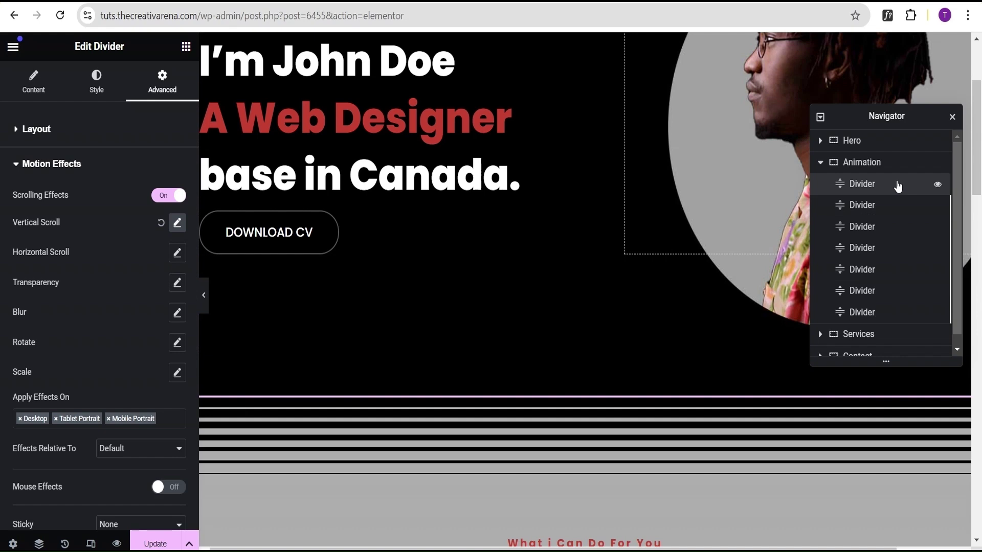
pyautogui.click(174, 228)
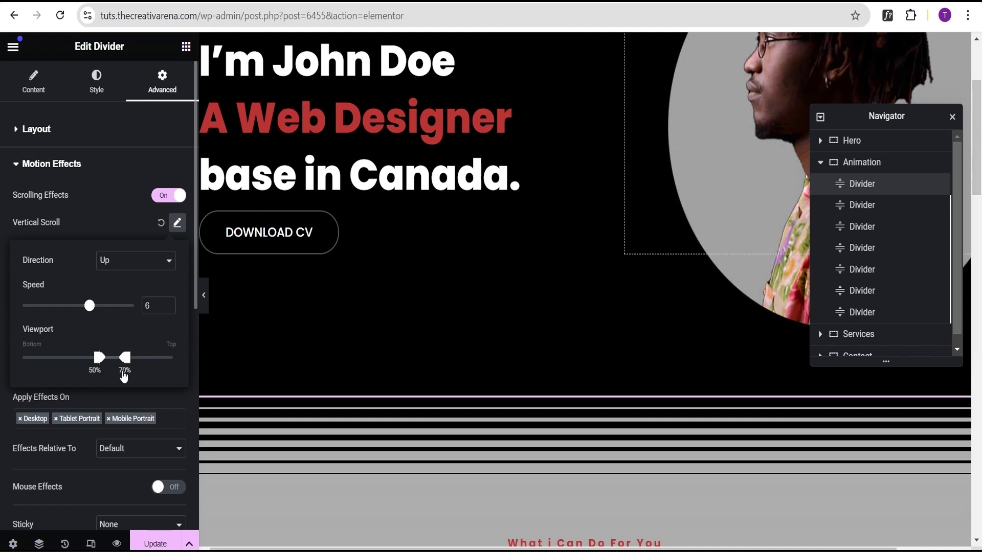
pyautogui.click(108, 224)
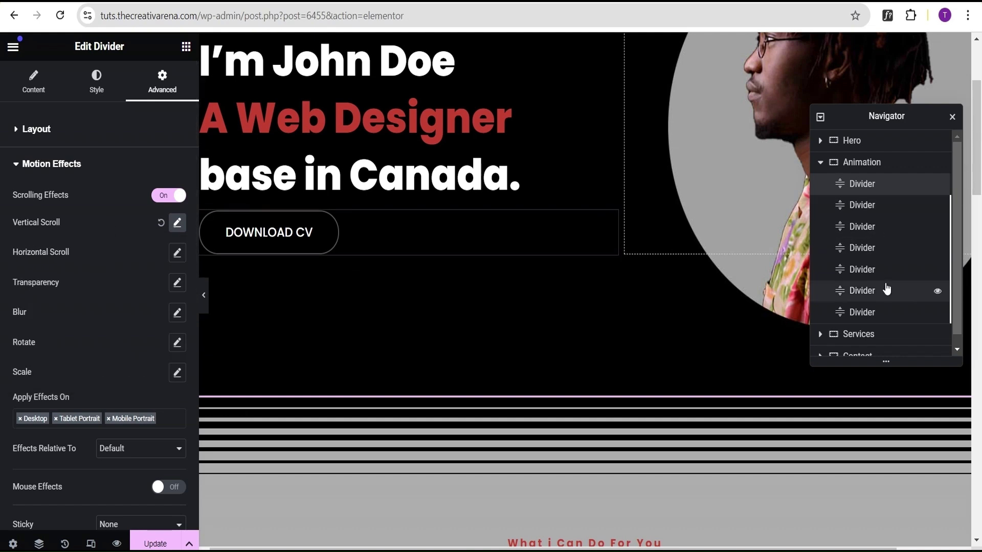
pyautogui.rightClick(897, 188)
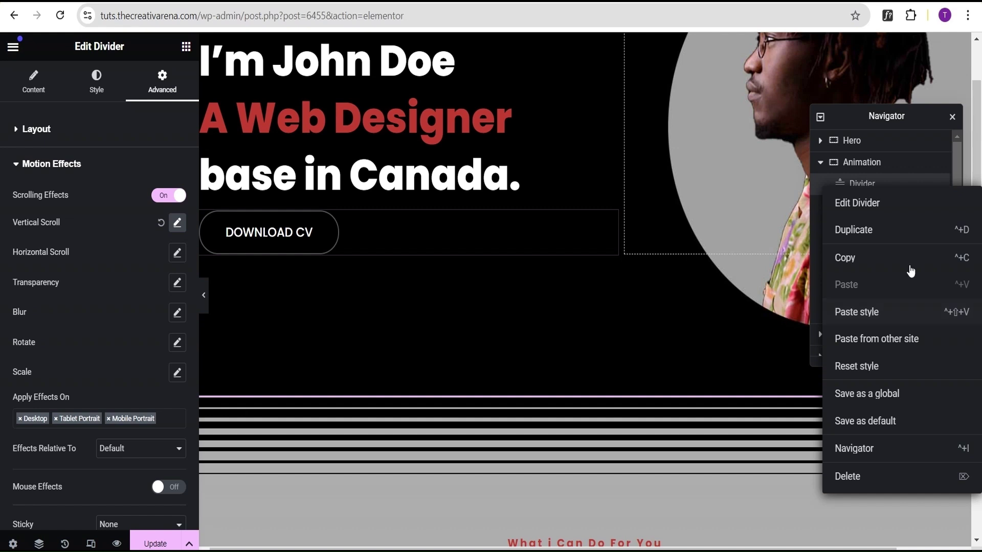
pyautogui.click(906, 186)
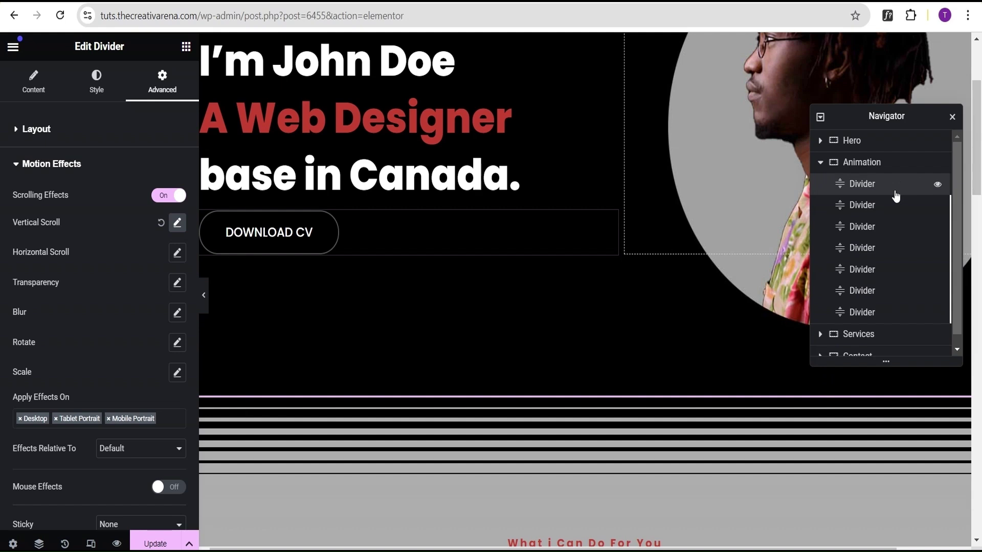
# Preview the dividers' scroll animation between the hero and services sections, both at full page width and in the editor
pyautogui.click(203, 301)
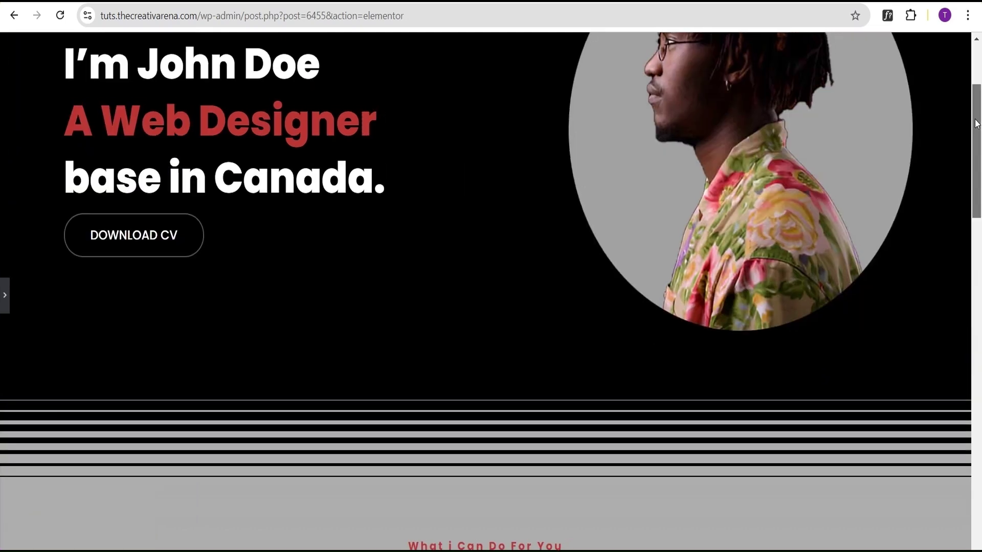
pyautogui.scroll(3, 979, 77)
pyautogui.moveTo(979, 76); pyautogui.dragTo(979, 132)
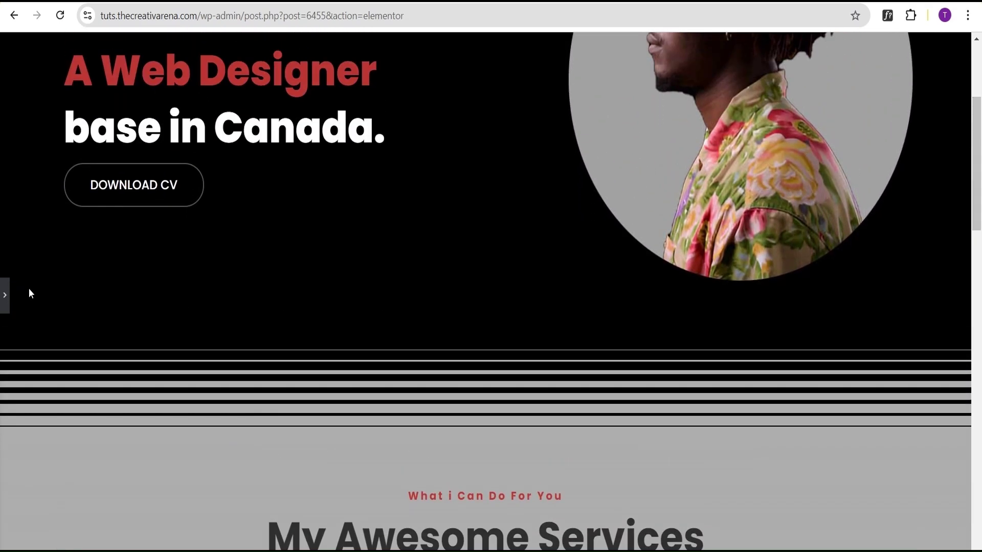
pyautogui.click(5, 297)
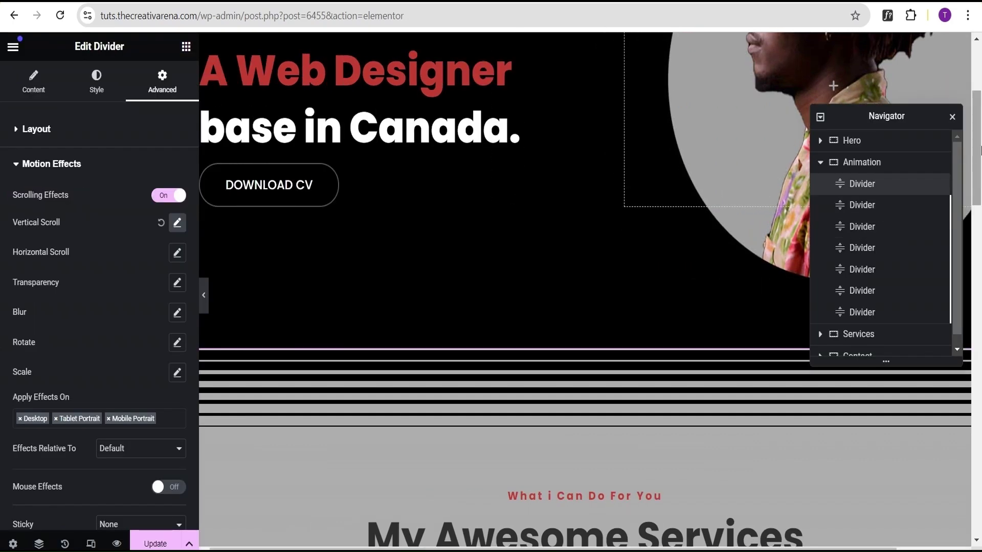
pyautogui.scroll(-1, 979, 160)
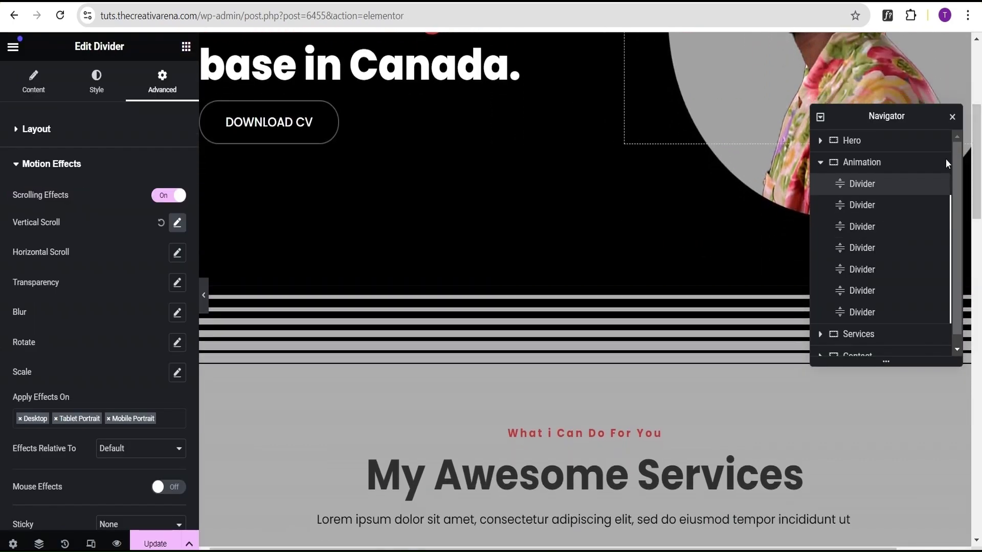
# Enable scrolling effects on the Animation container that holds the dividers
pyautogui.click(820, 162)
pyautogui.click(873, 164)
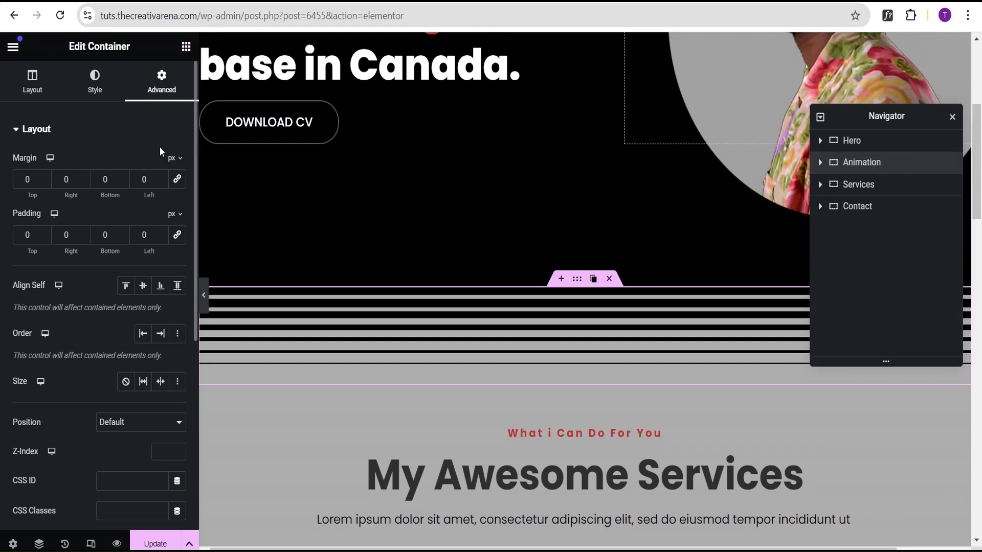
pyautogui.click(158, 131)
pyautogui.click(138, 164)
pyautogui.click(176, 196)
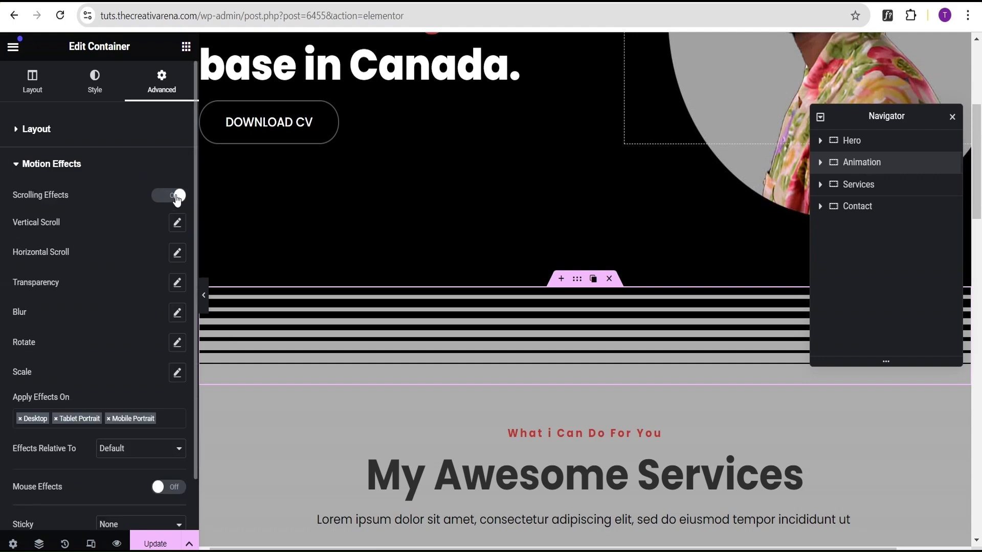
# Give the Animation container an upward vertical scroll at speed 2 with the viewport's bottom at 50%, and preview it at full width
pyautogui.click(177, 223)
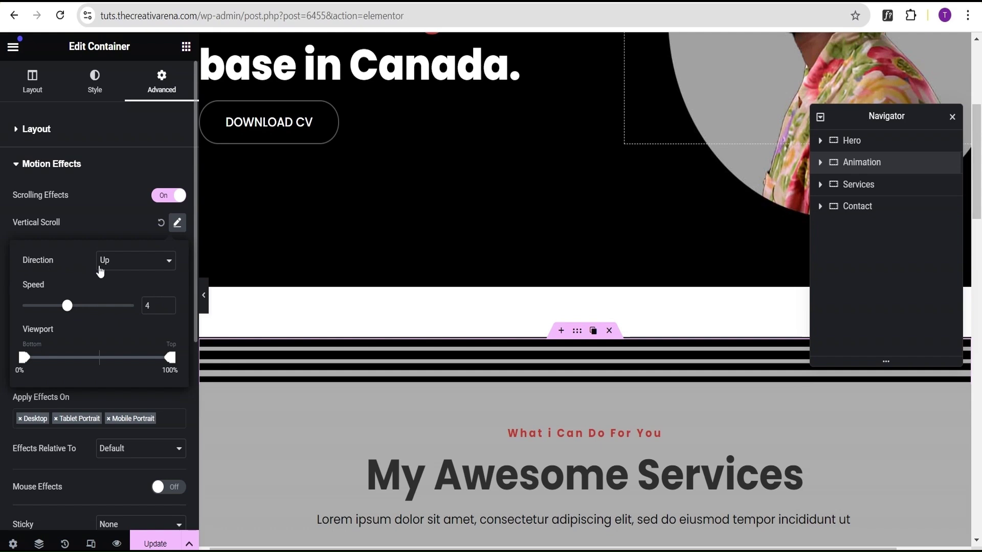
pyautogui.doubleClick(146, 314)
pyautogui.write('2')
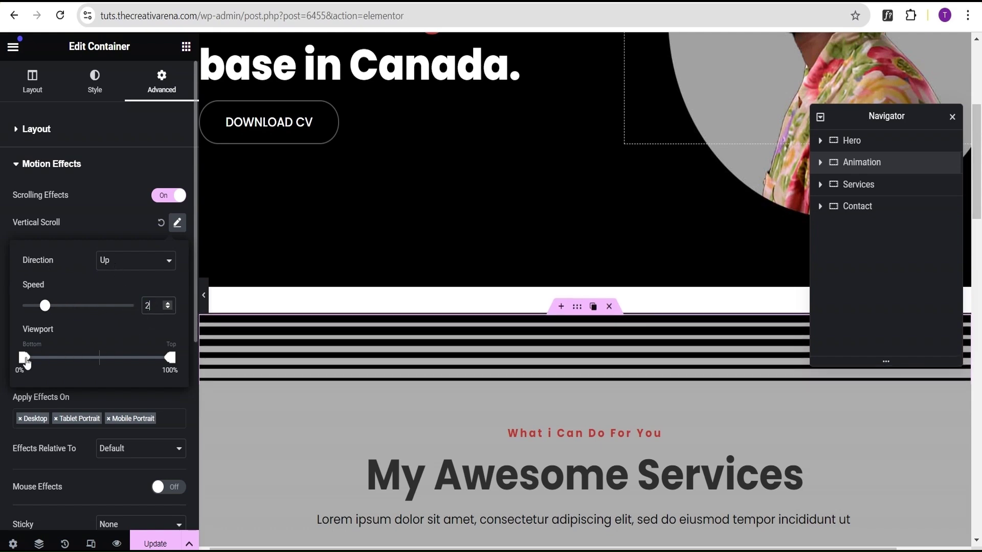
pyautogui.moveTo(75, 371); pyautogui.dragTo(99, 373)
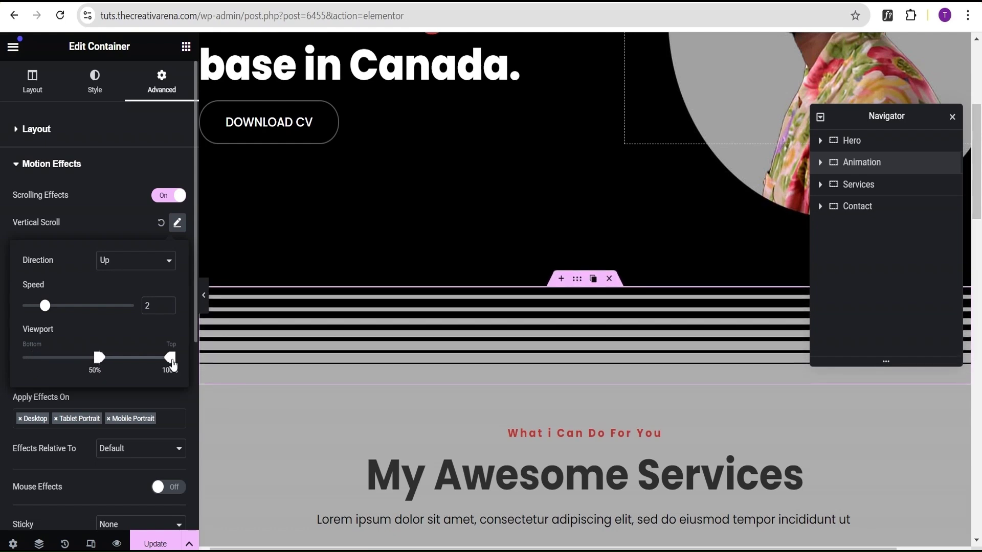
pyautogui.click(204, 295)
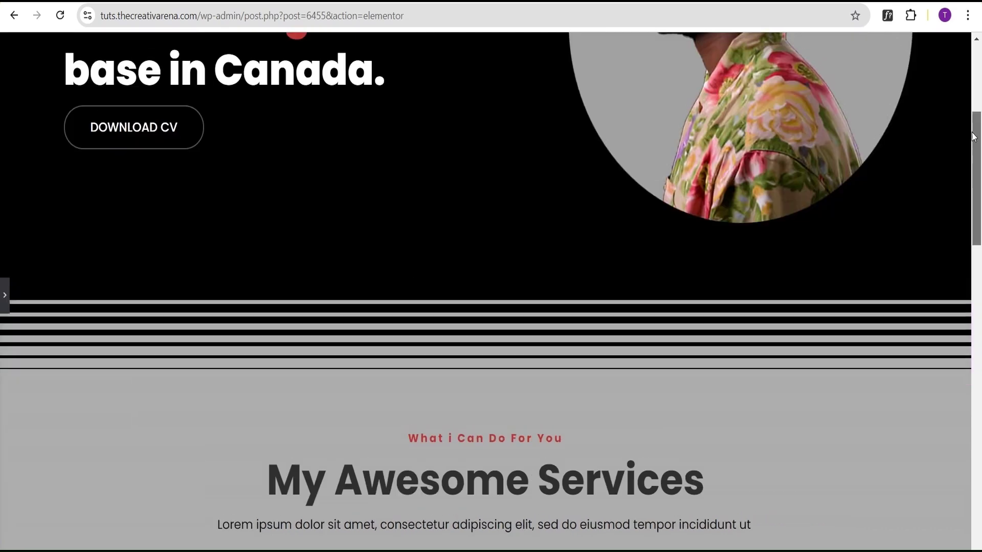
pyautogui.moveTo(979, 135); pyautogui.dragTo(979, 196)
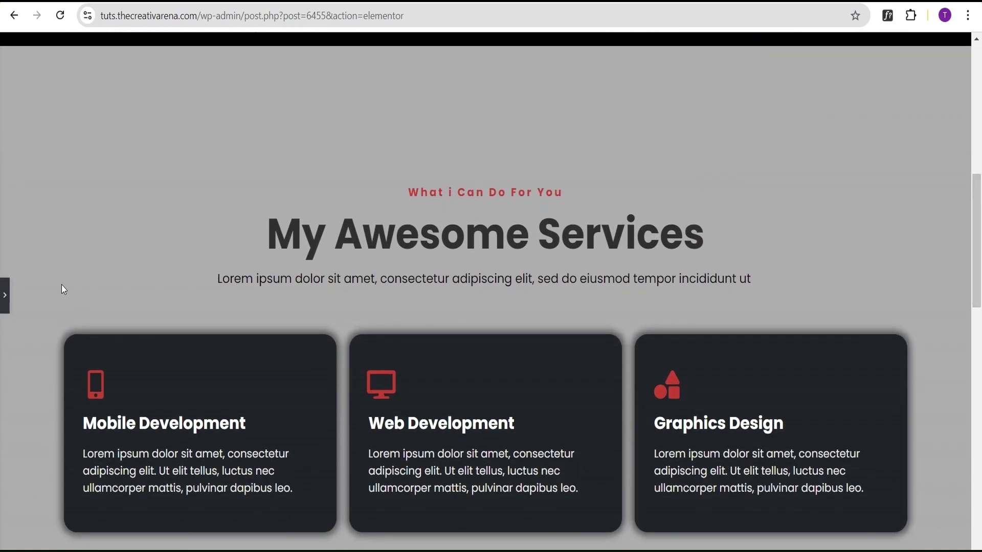
pyautogui.click(5, 297)
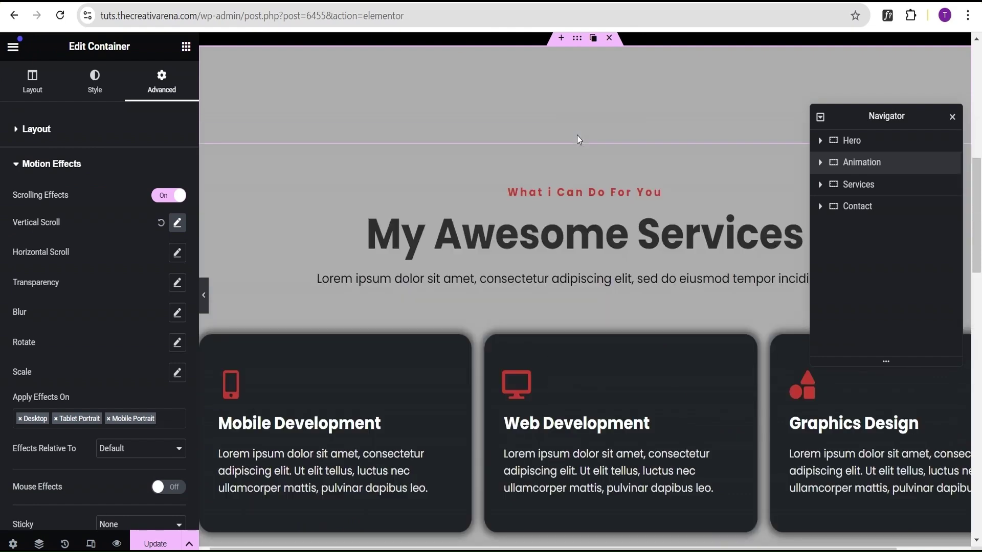
# Set the Services container's top padding to 30 px and preview the scroll animation from the hero down to the services
pyautogui.click(577, 138)
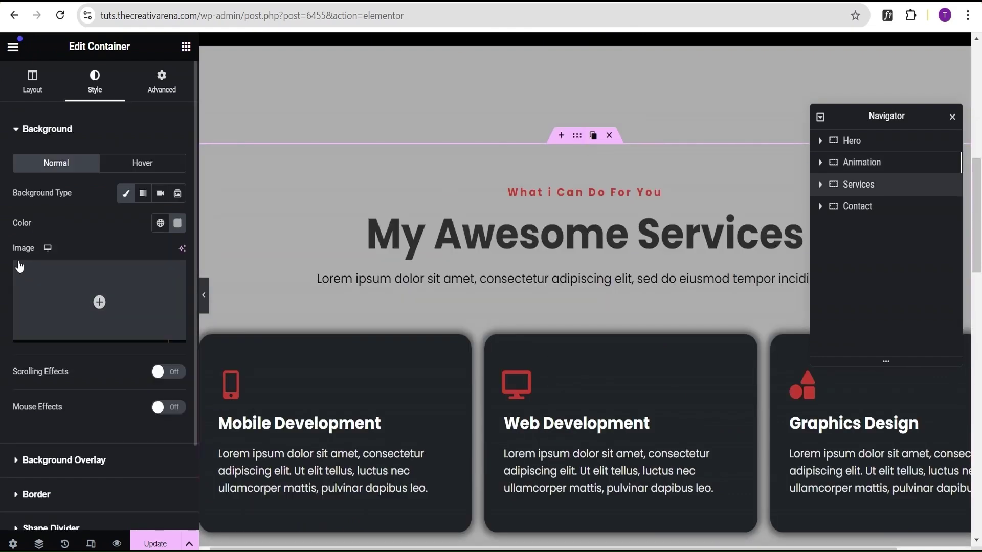
pyautogui.click(161, 81)
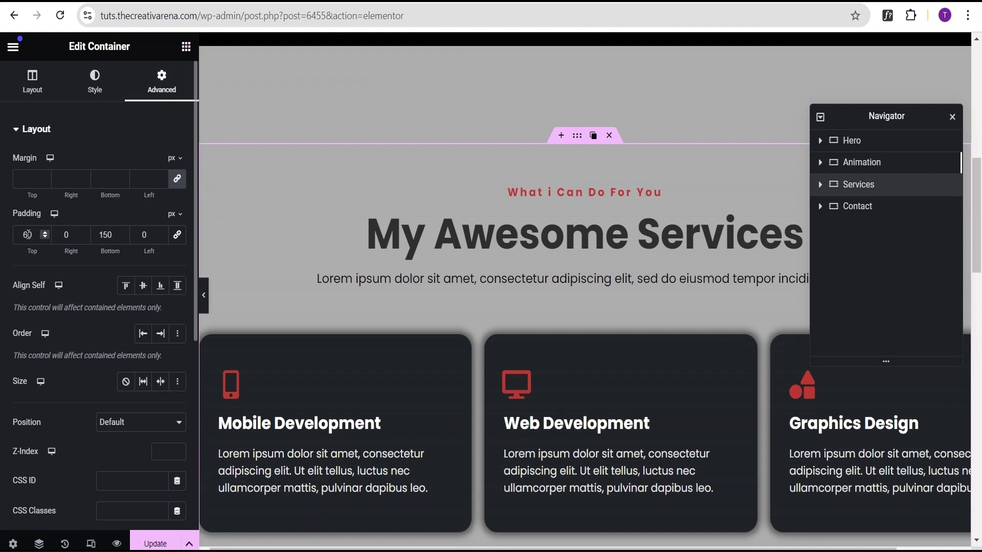
pyautogui.write('3')
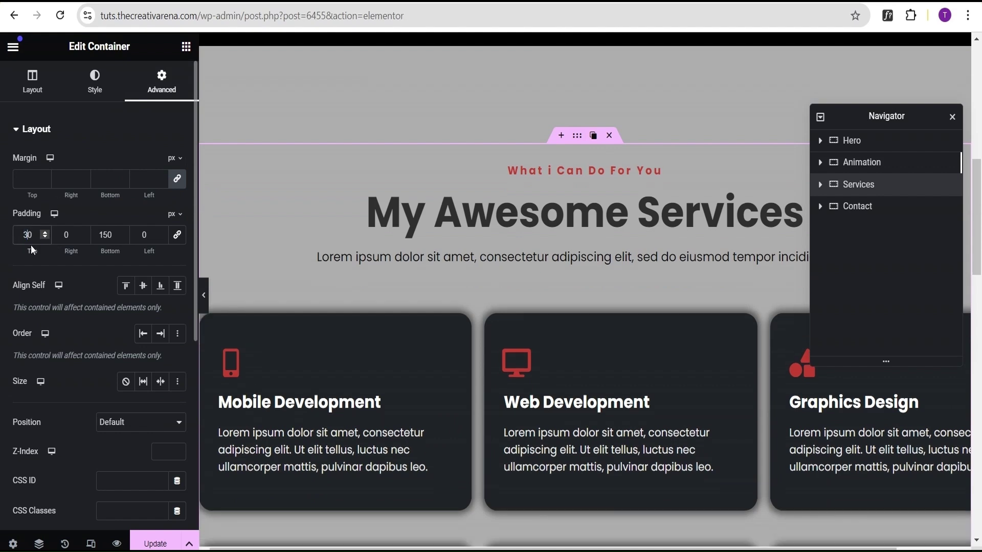
pyautogui.click(203, 295)
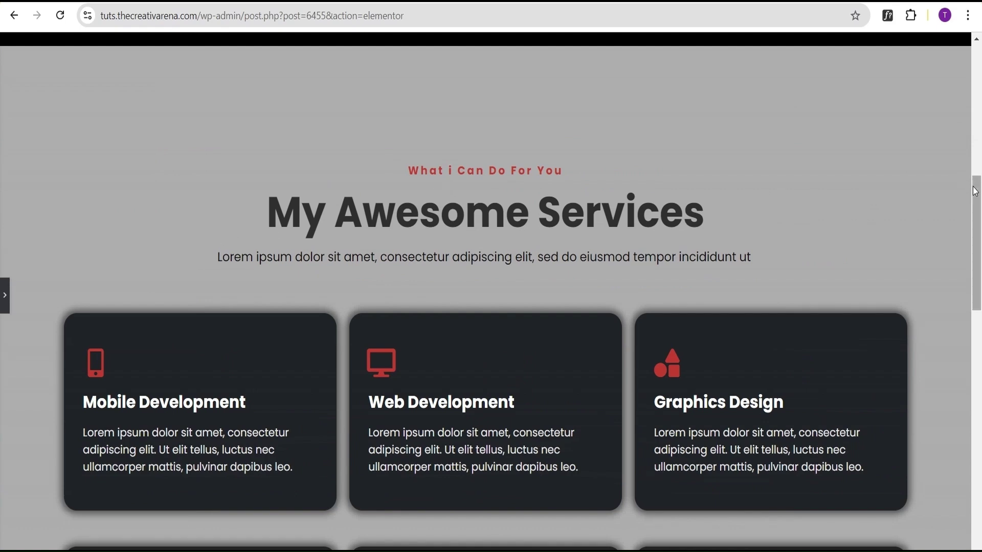
pyautogui.moveTo(976, 241); pyautogui.dragTo(976, 114)
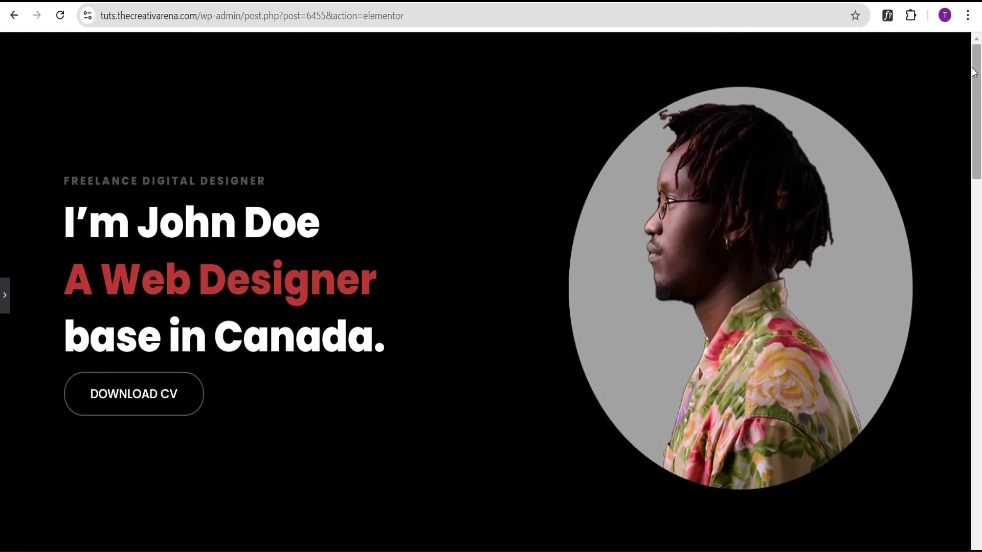
pyautogui.moveTo(977, 75); pyautogui.dragTo(979, 171)
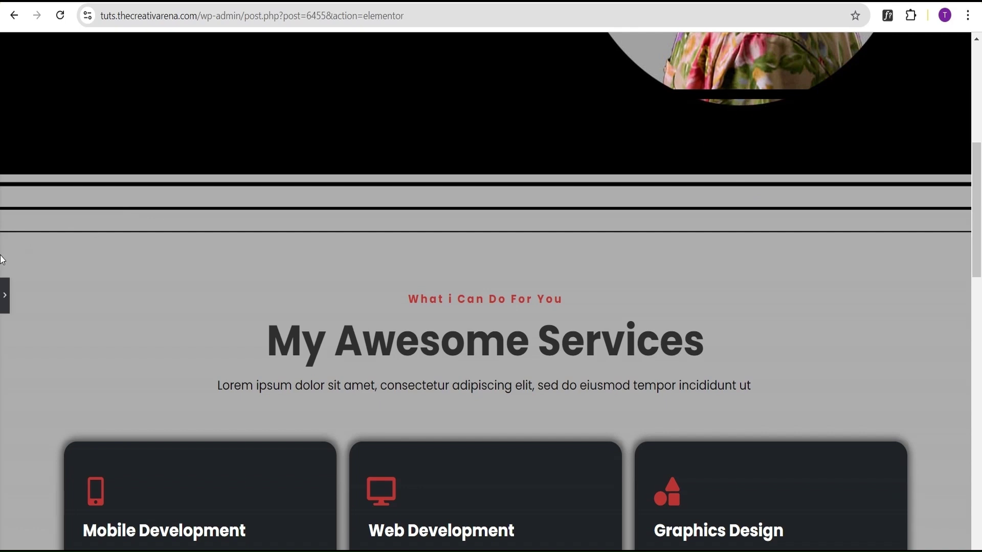
pyautogui.click(4, 299)
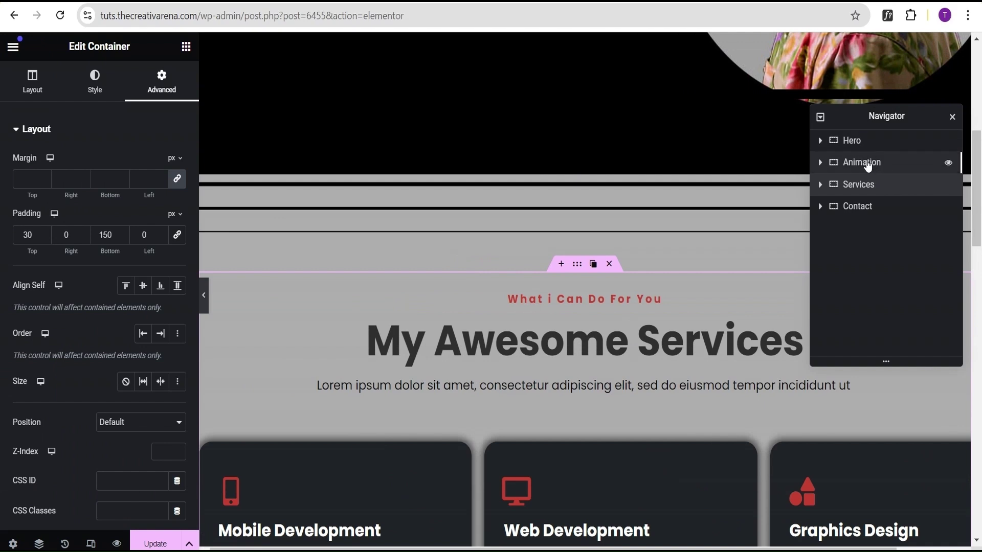
# Set the Animation container's z-index to 5
pyautogui.click(868, 165)
pyautogui.scroll(-3, 152, 199)
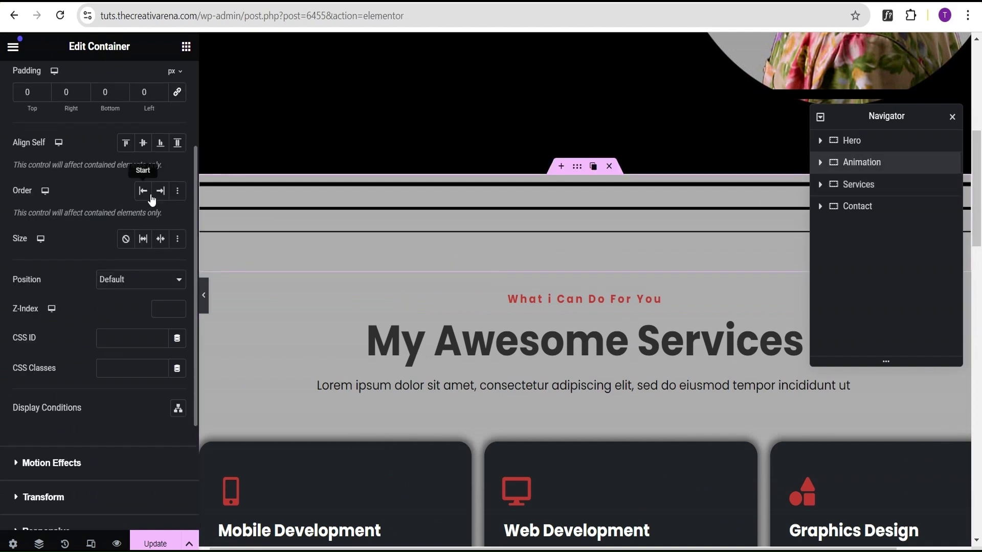
pyautogui.scroll(-2, 118, 237)
pyautogui.click(175, 236)
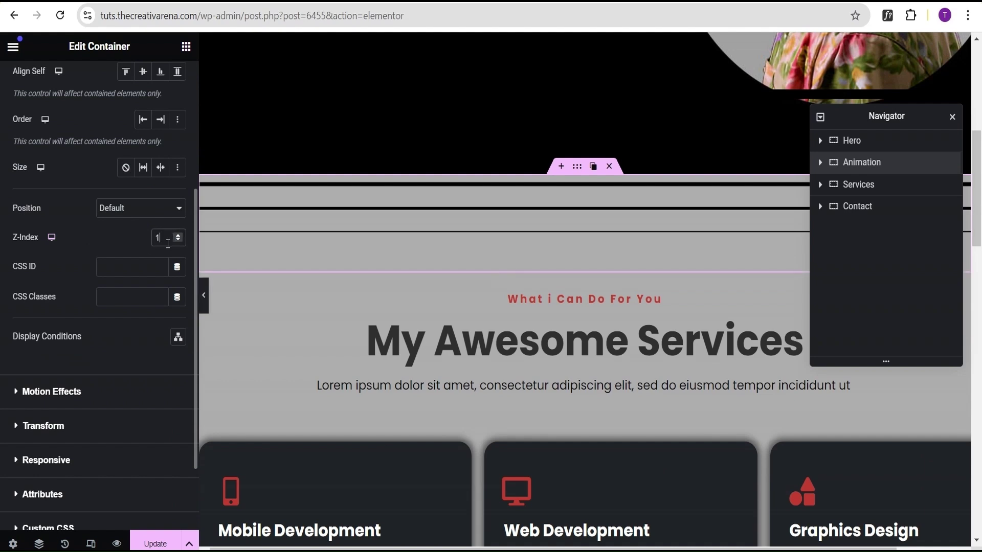
pyautogui.write('5')
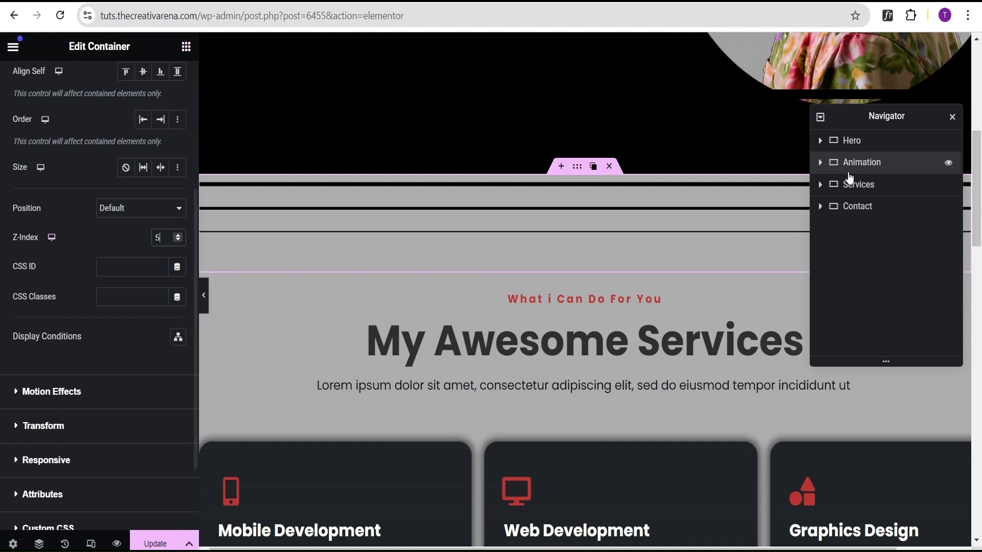
# Set the Hero container's z-index to 10 and preview the scrolling page at full width
pyautogui.click(867, 145)
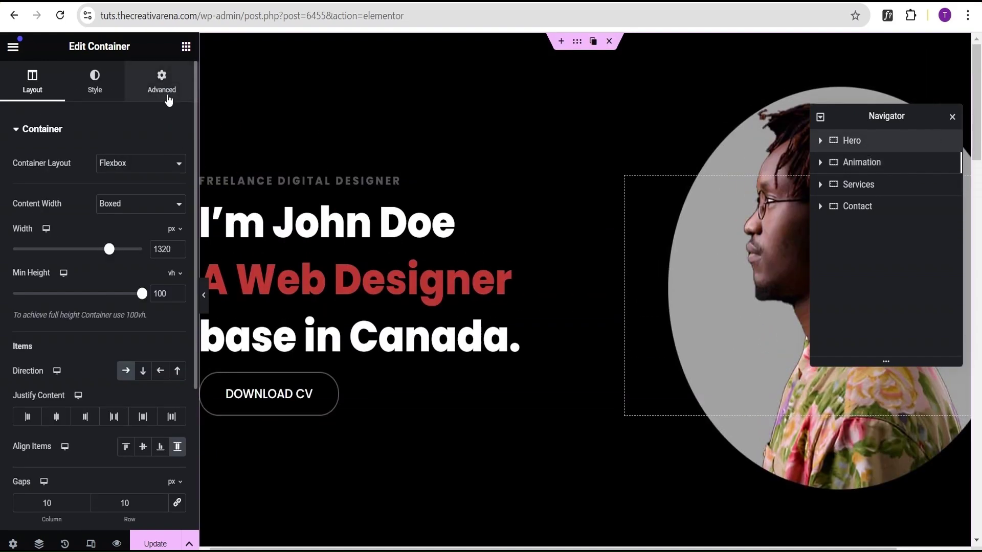
pyautogui.click(163, 96)
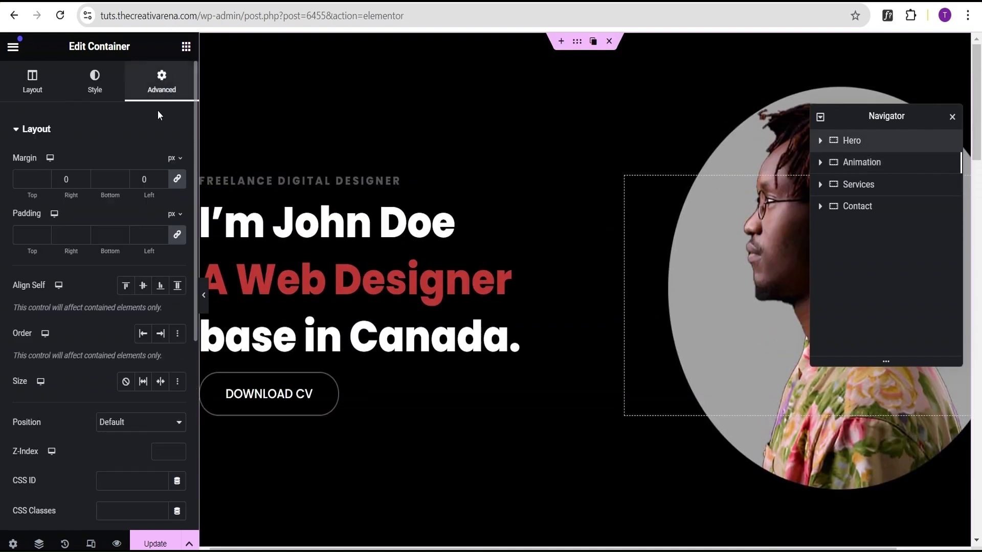
pyautogui.scroll(-3, 142, 250)
pyautogui.scroll(2, 53, 329)
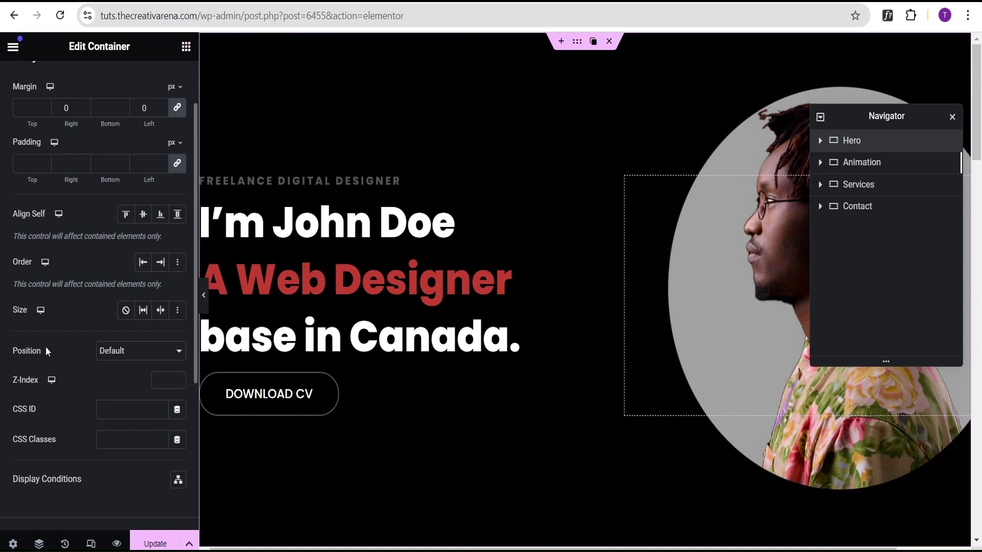
pyautogui.click(168, 385)
pyautogui.write('10')
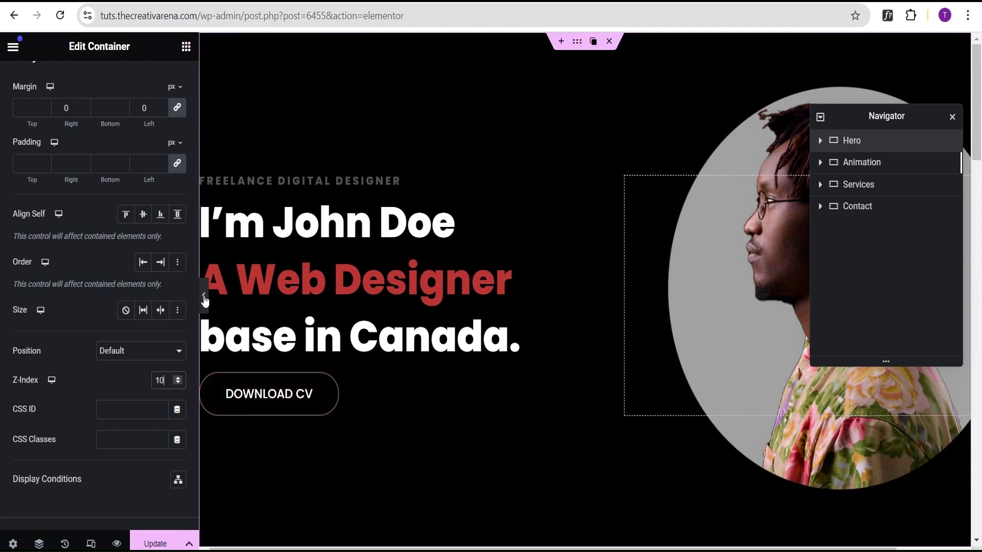
pyautogui.click(205, 300)
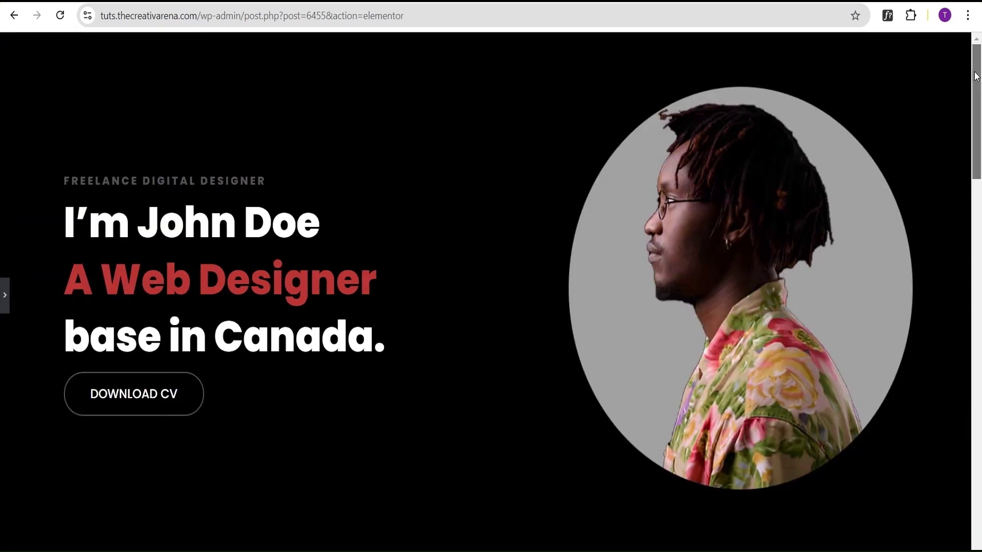
pyautogui.moveTo(976, 77); pyautogui.dragTo(492, 330)
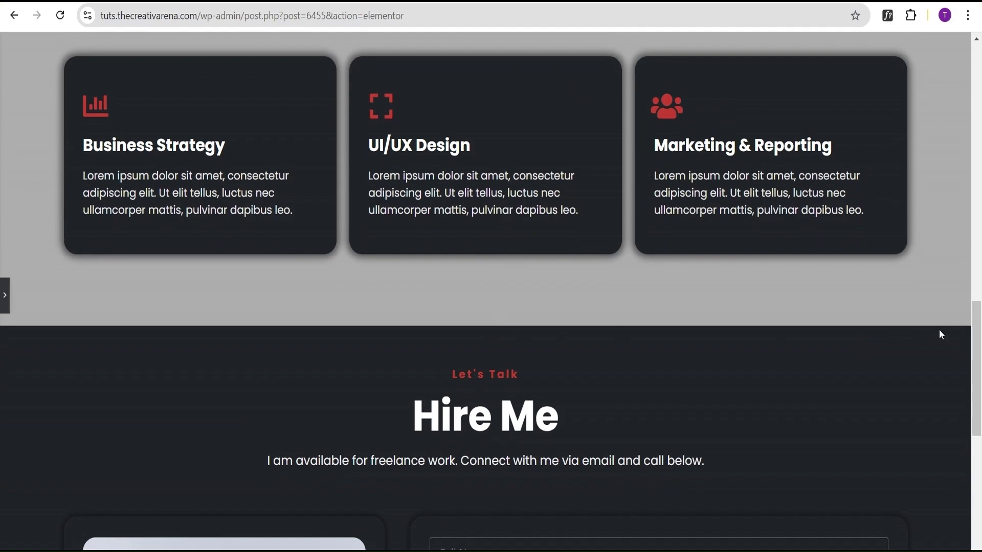
pyautogui.moveTo(979, 347); pyautogui.dragTo(979, 80)
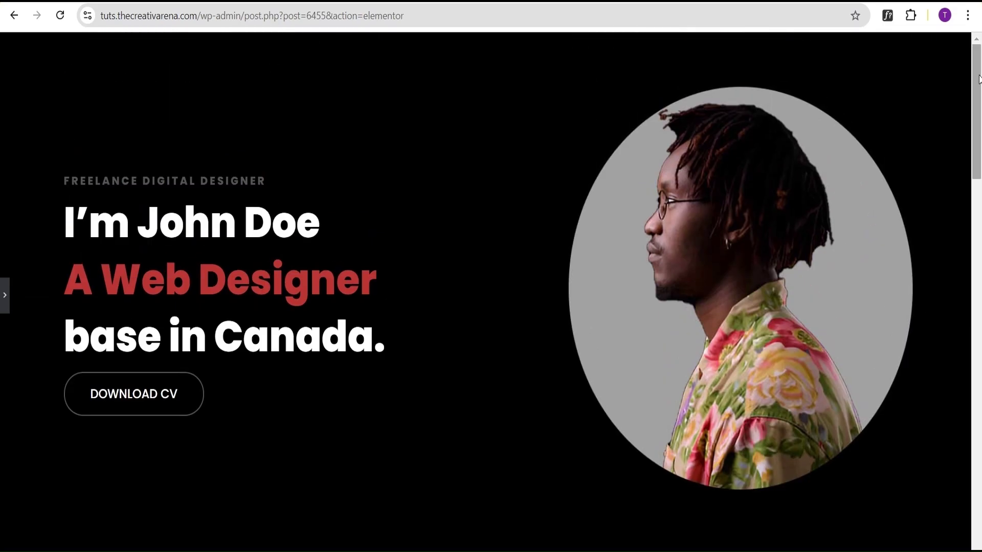
pyautogui.click(5, 296)
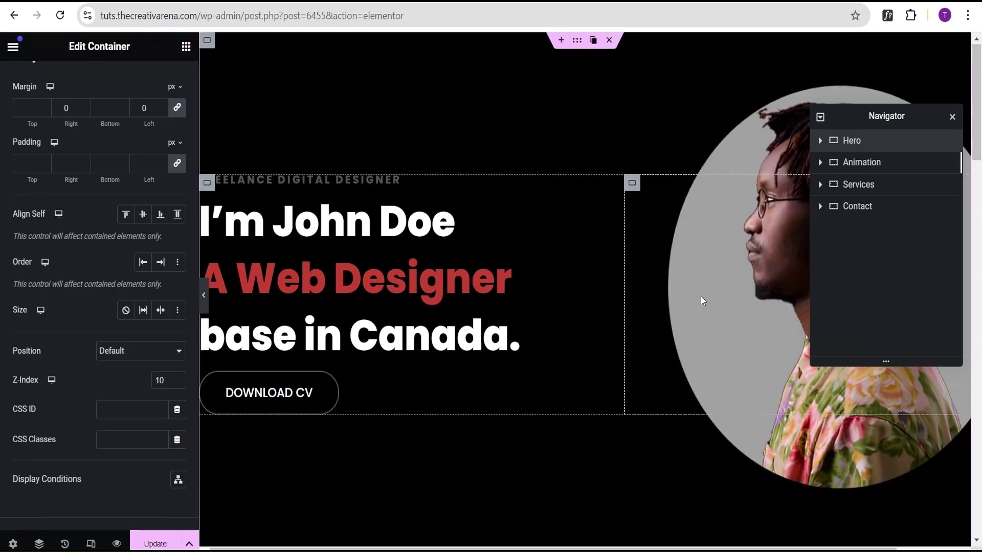
# Duplicate the Animation container and place the copy between the Services and Contact containers
pyautogui.scroll(-5, 701, 299)
pyautogui.click(872, 162)
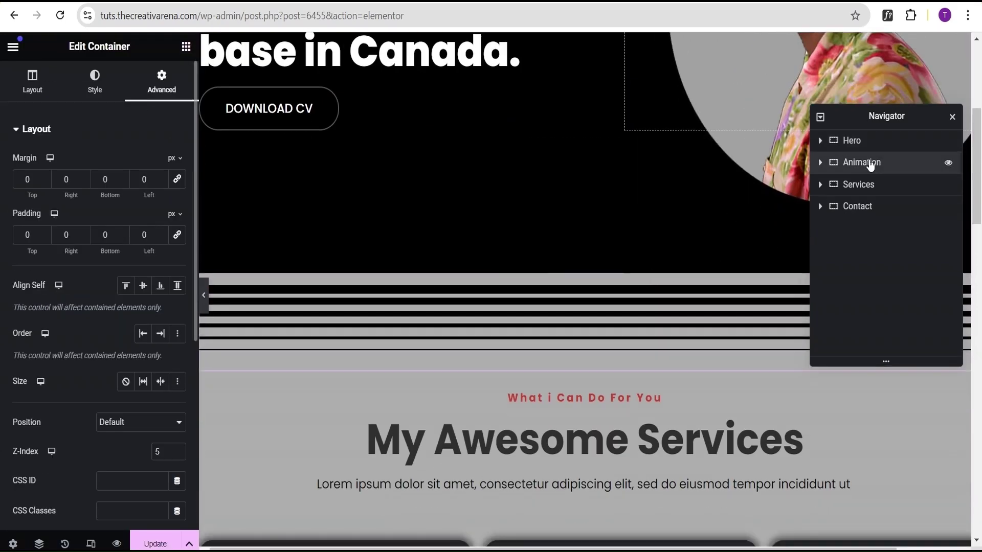
pyautogui.rightClick(887, 165)
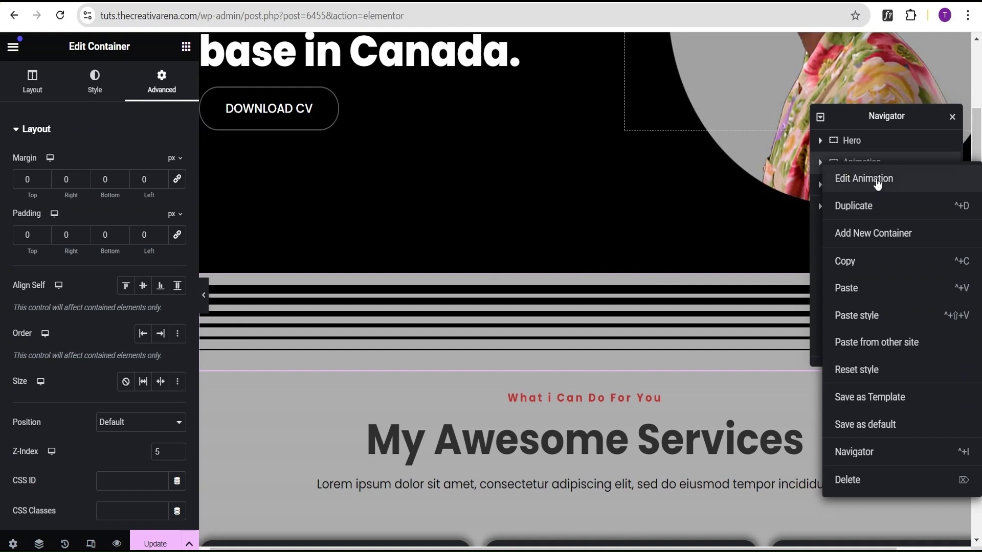
pyautogui.click(864, 206)
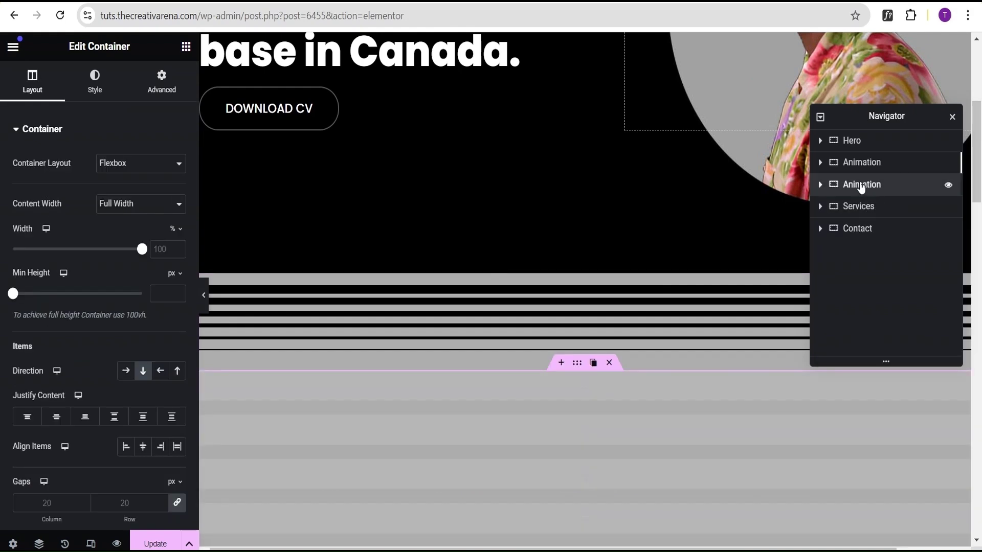
pyautogui.moveTo(861, 188); pyautogui.dragTo(858, 206)
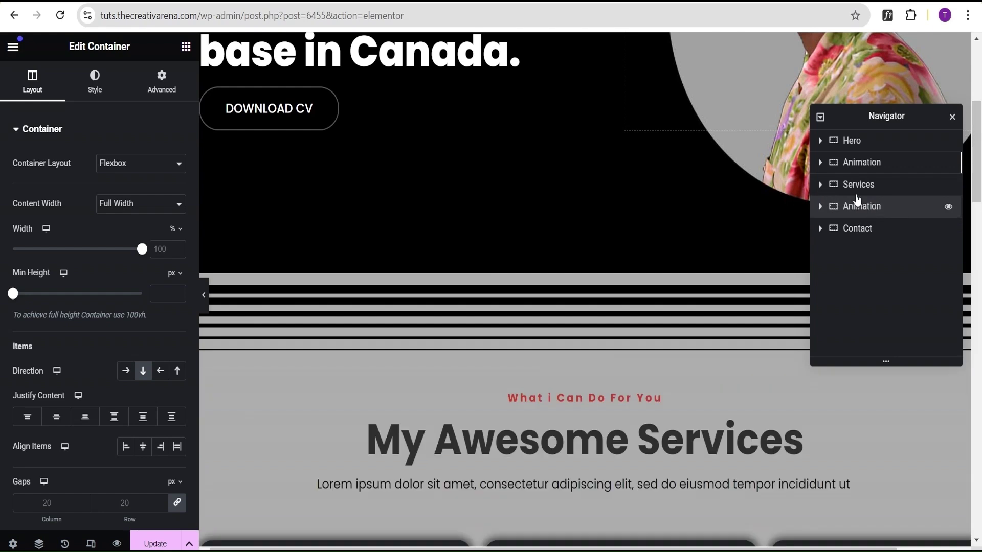
# Rename the copied container as Bottom Animation and the original one below the hero as Top Animation
pyautogui.doubleClick(850, 211)
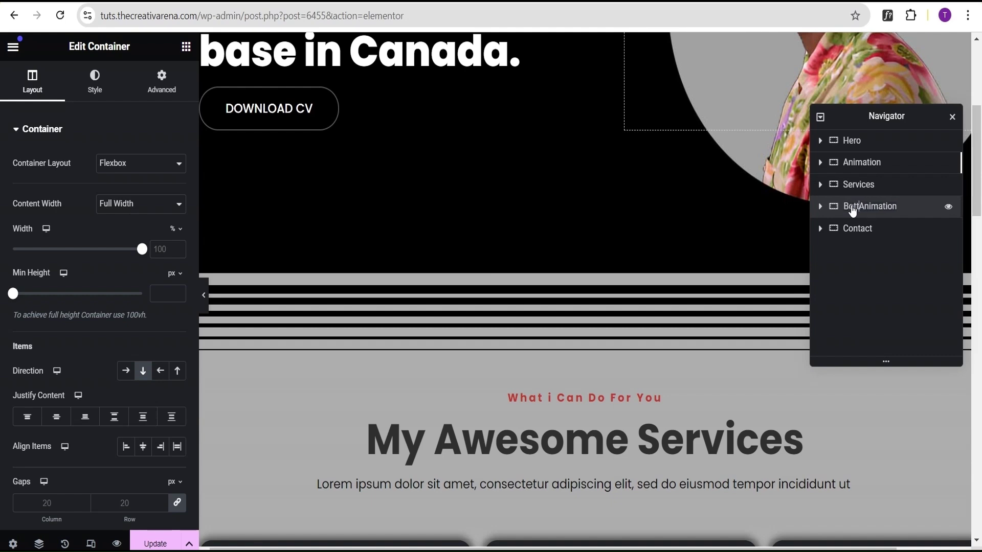
pyautogui.write('Bottom')
pyautogui.press('Return')
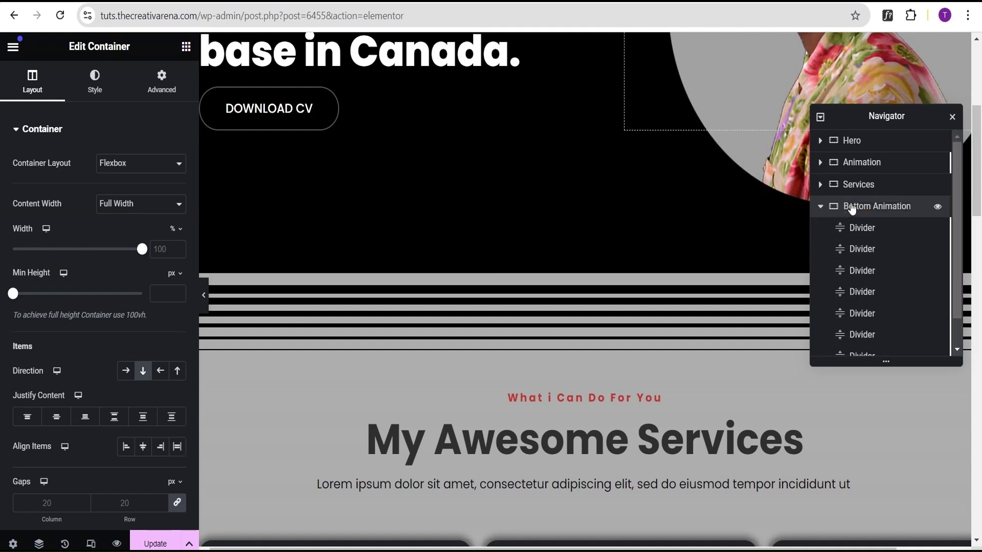
pyautogui.click(821, 207)
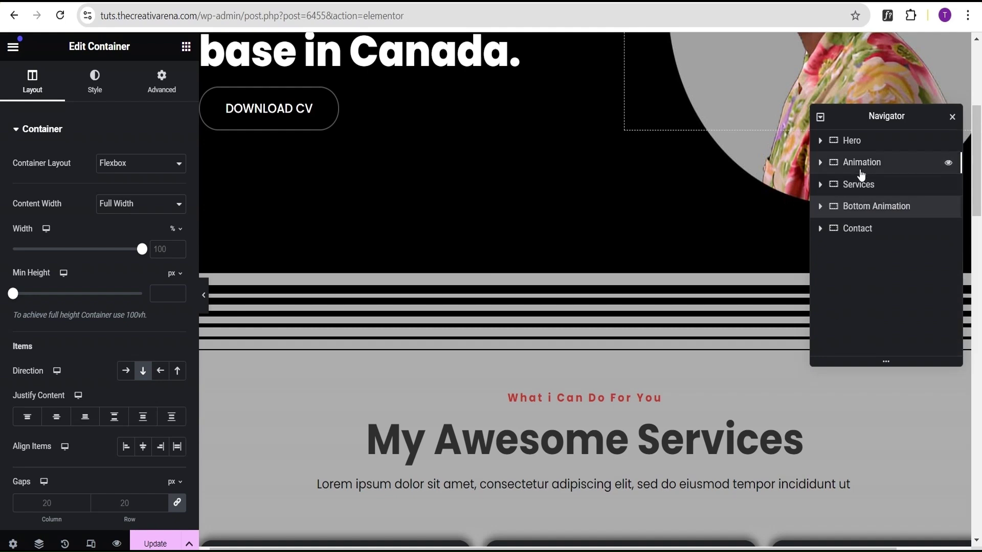
pyautogui.click(857, 169)
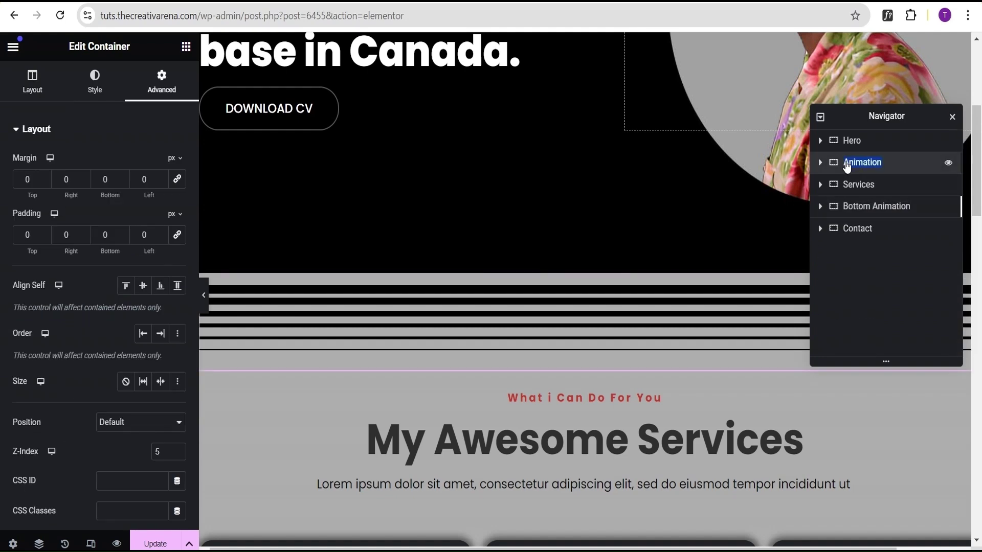
pyautogui.write('Top')
pyautogui.press('Return')
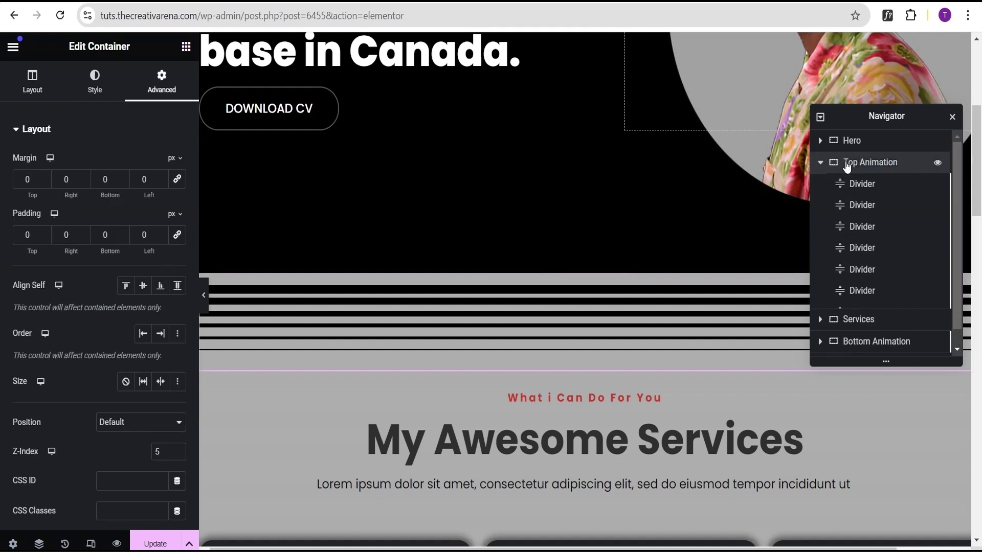
# Copy the background colour code #212428 from the Contact container
pyautogui.click(820, 162)
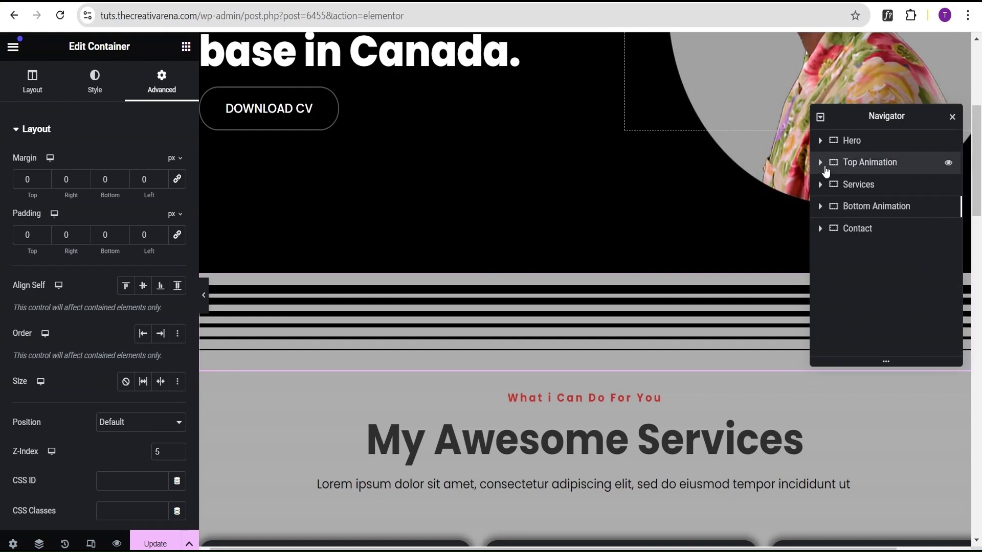
pyautogui.click(842, 209)
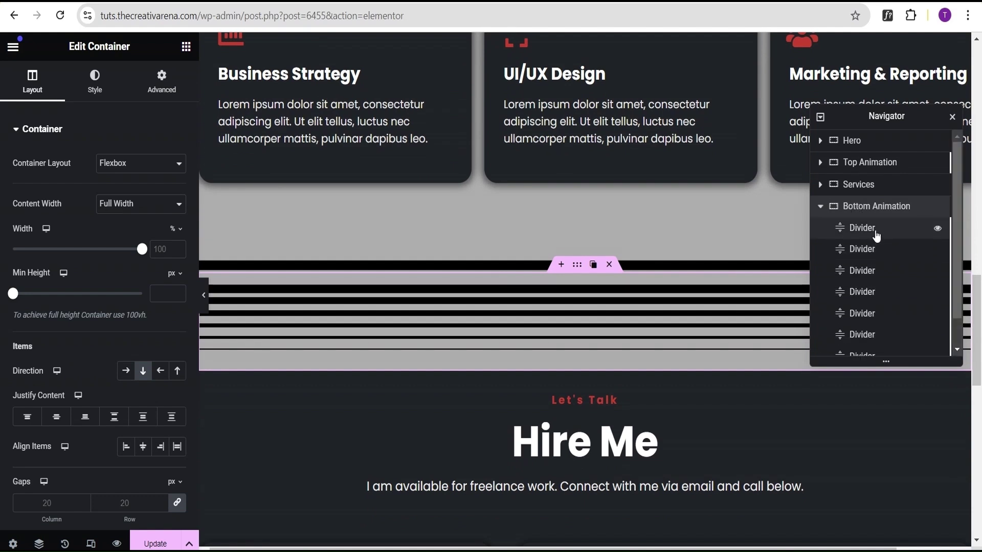
pyautogui.scroll(-2, 874, 255)
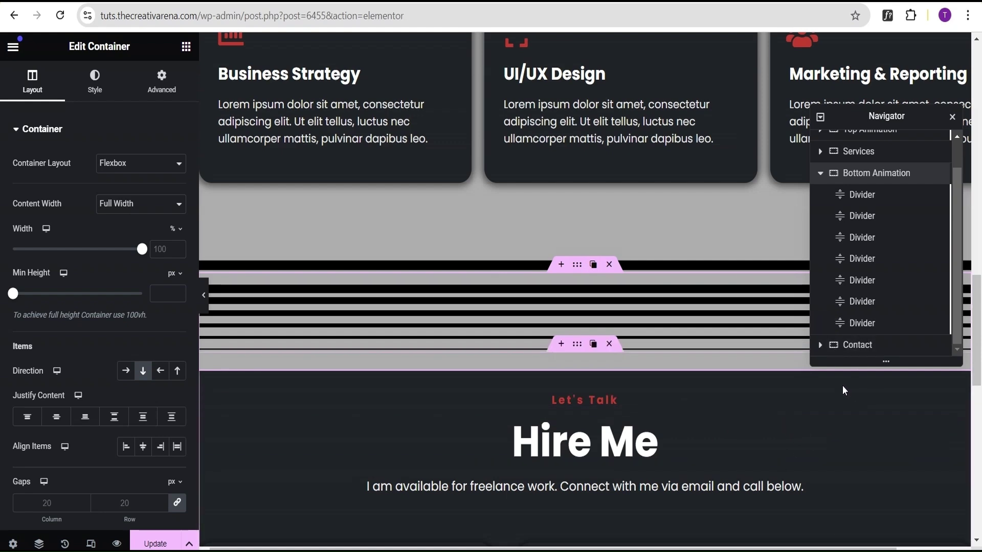
pyautogui.click(866, 352)
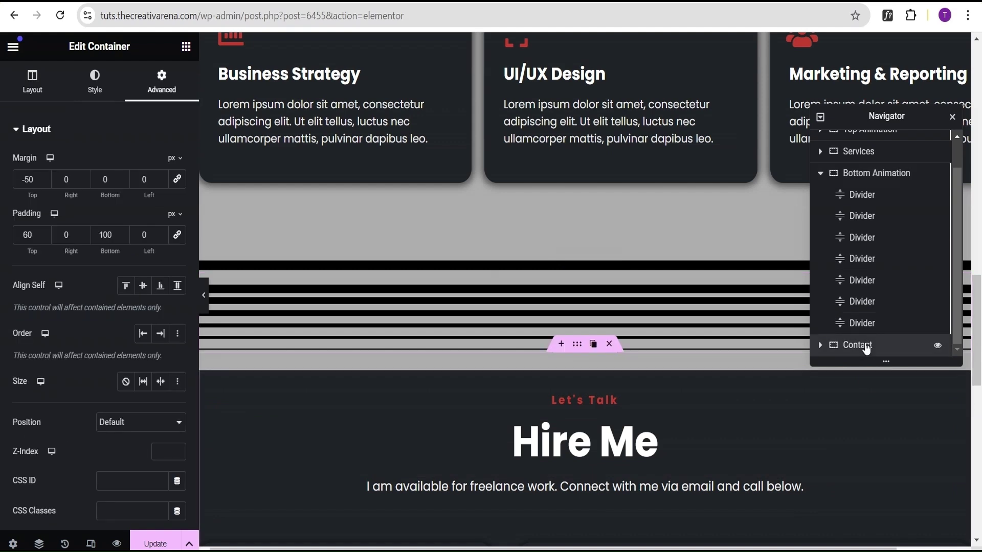
pyautogui.click(94, 91)
pyautogui.click(177, 224)
pyautogui.hotkey('ctrl', 'c')
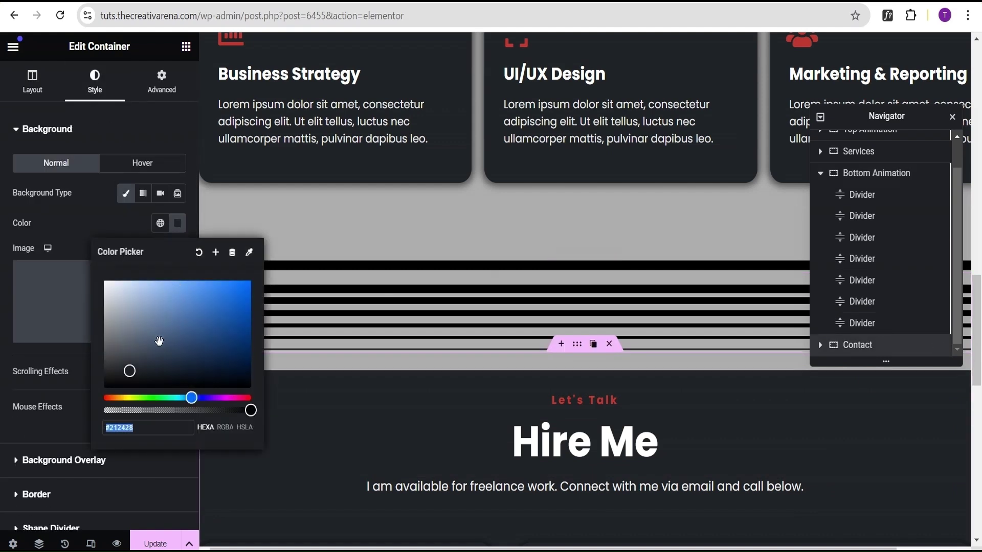
pyautogui.click(50, 210)
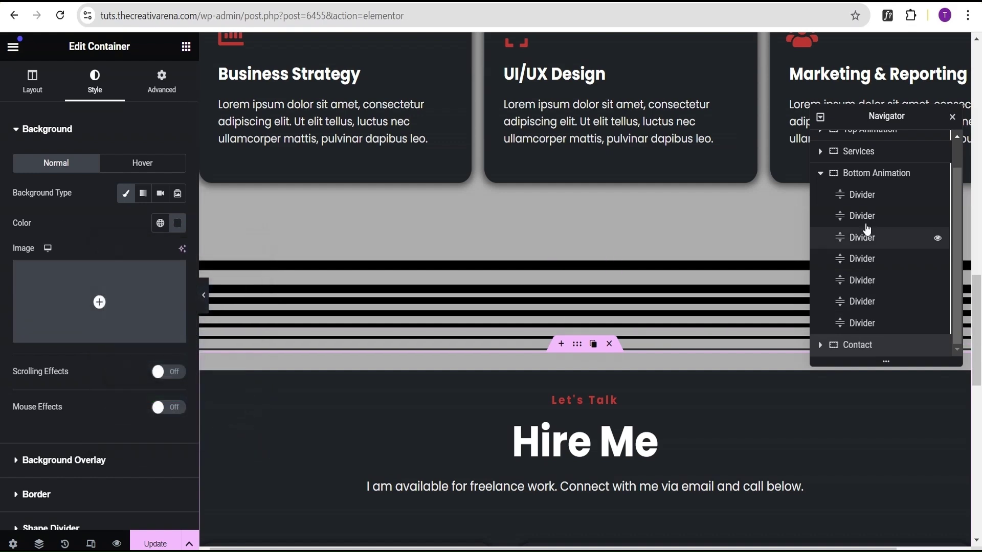
# Set the Bottom Animation container's background colour to #212428, copying its #ADADAD code while removing it
pyautogui.moveTo(872, 175); pyautogui.dragTo(869, 302)
pyautogui.scroll(-2, 879, 261)
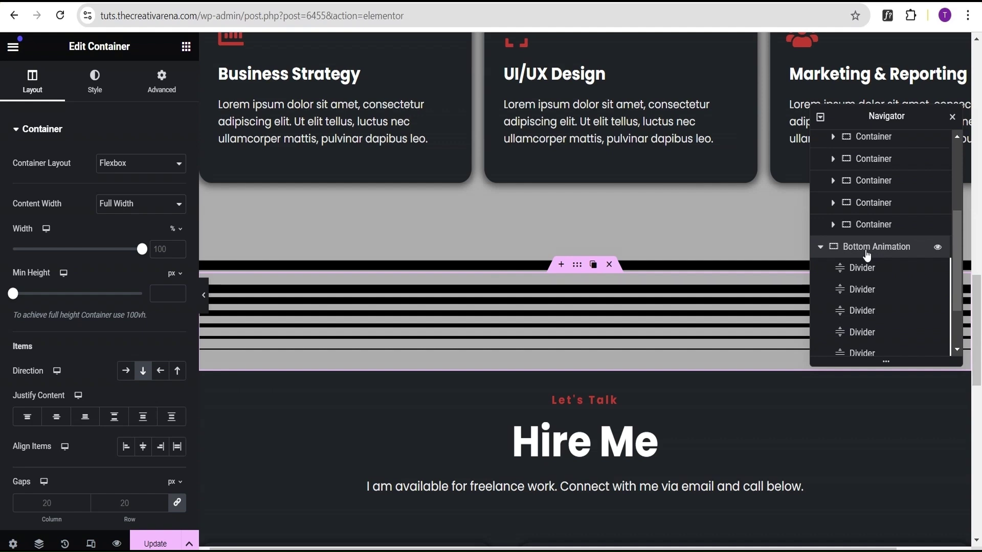
pyautogui.click(95, 82)
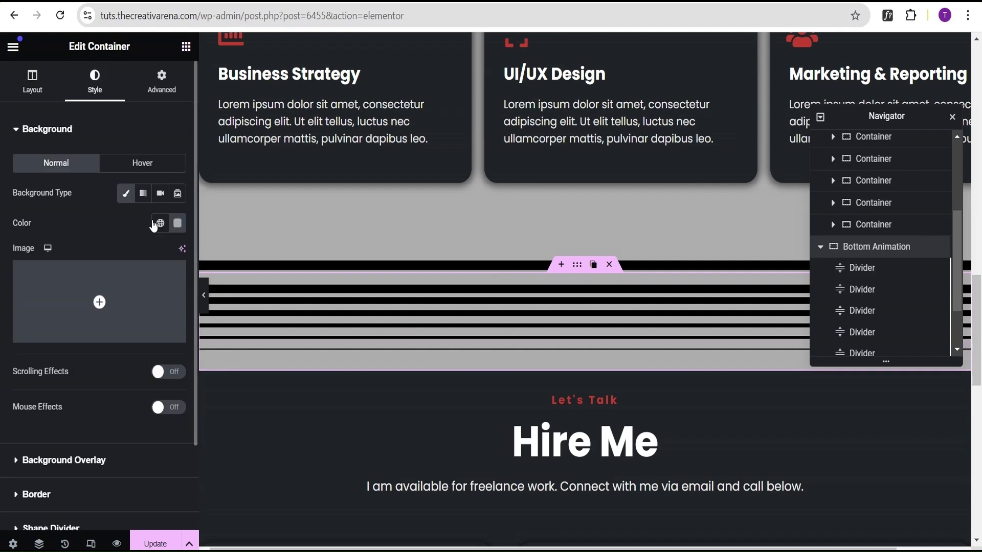
pyautogui.click(177, 223)
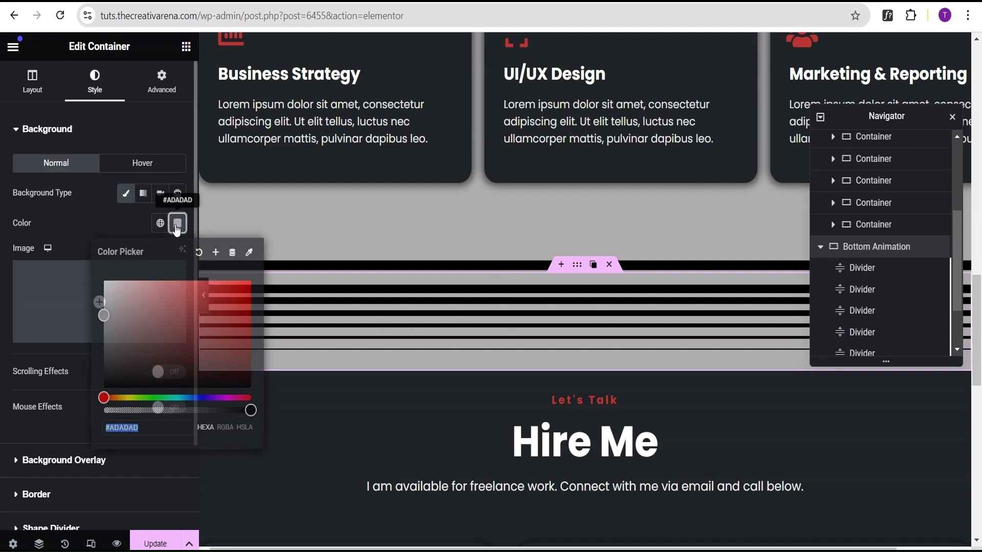
pyautogui.click(150, 428)
pyautogui.hotkey('ctrl', 'v')
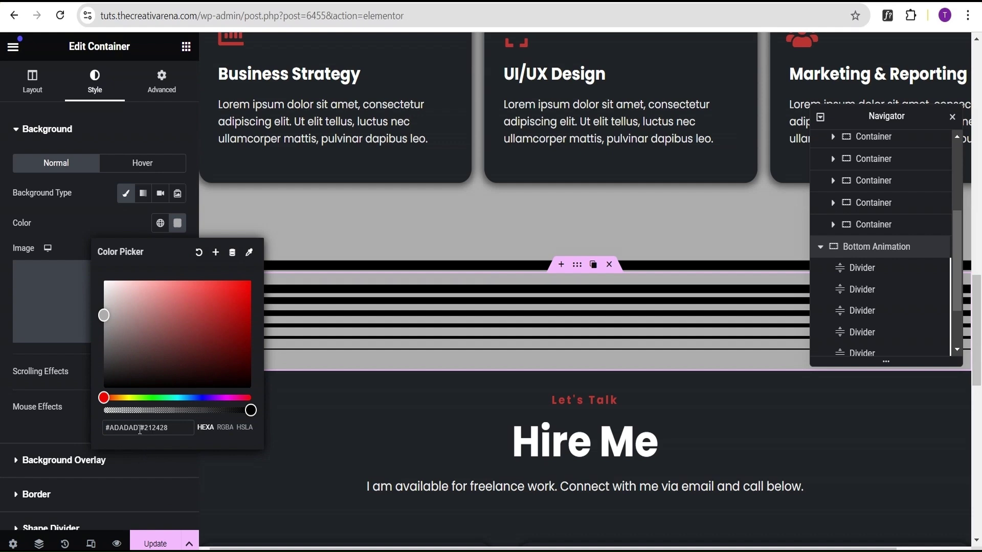
pyautogui.moveTo(140, 428); pyautogui.dragTo(75, 413)
pyautogui.hotkey('ctrl', 'c')
pyautogui.press('BackSpace')
pyautogui.click(68, 214)
# Set the colour of the first divider in the Bottom Animation container to #ADADAD
pyautogui.scroll(-1, 874, 271)
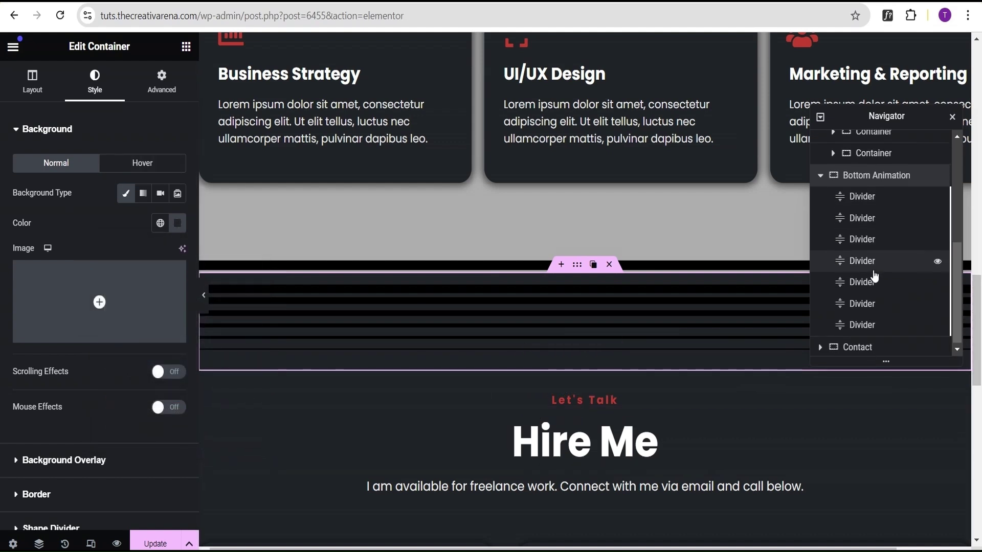
pyautogui.click(870, 203)
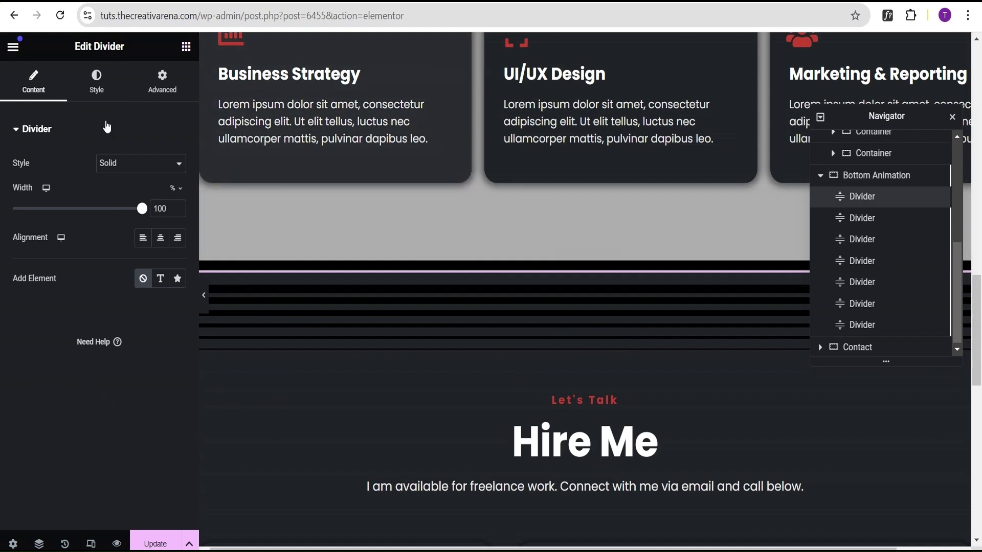
pyautogui.click(96, 81)
pyautogui.click(174, 172)
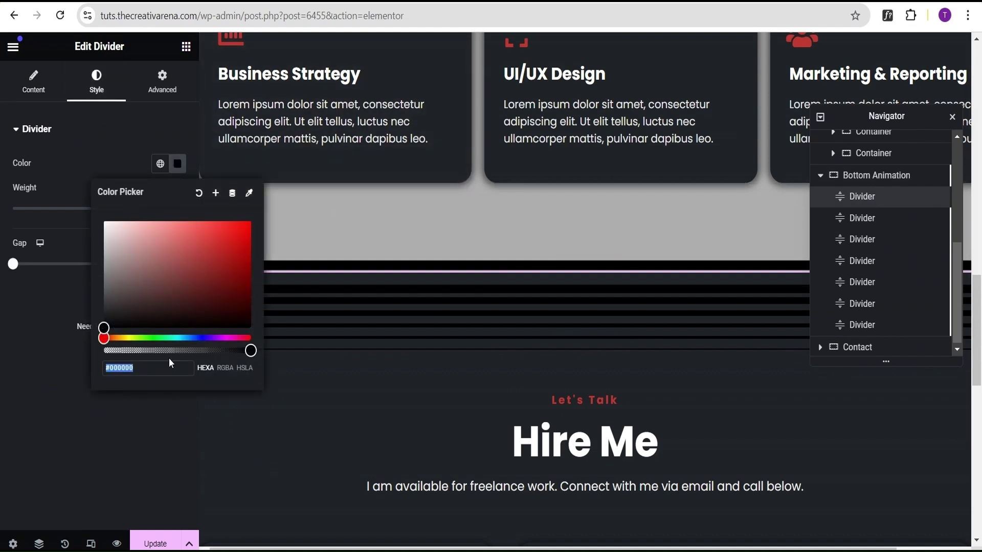
pyautogui.hotkey('ctrl', 'v')
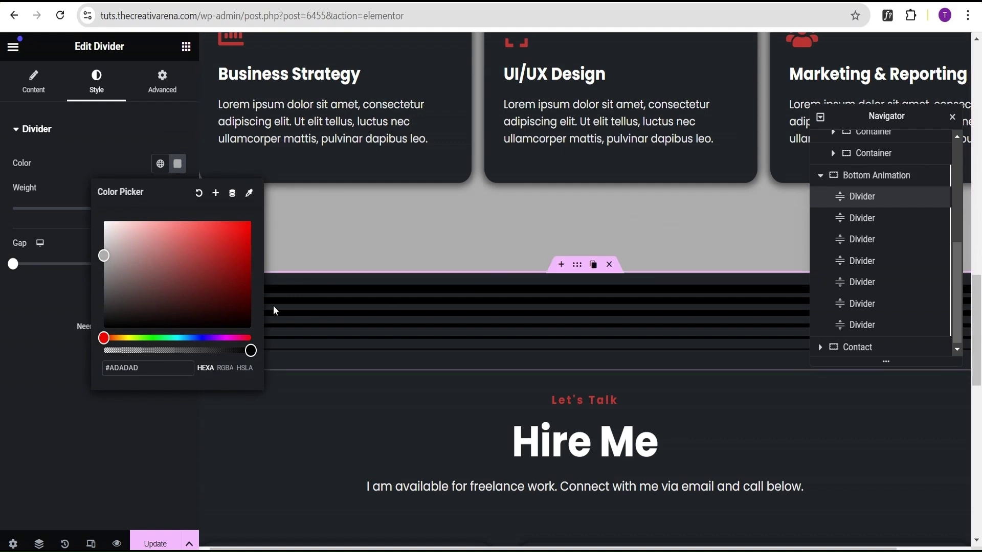
# Preview the divider animation between the services and contact sections at full width, checking it in both scroll directions
pyautogui.scroll(2, 879, 256)
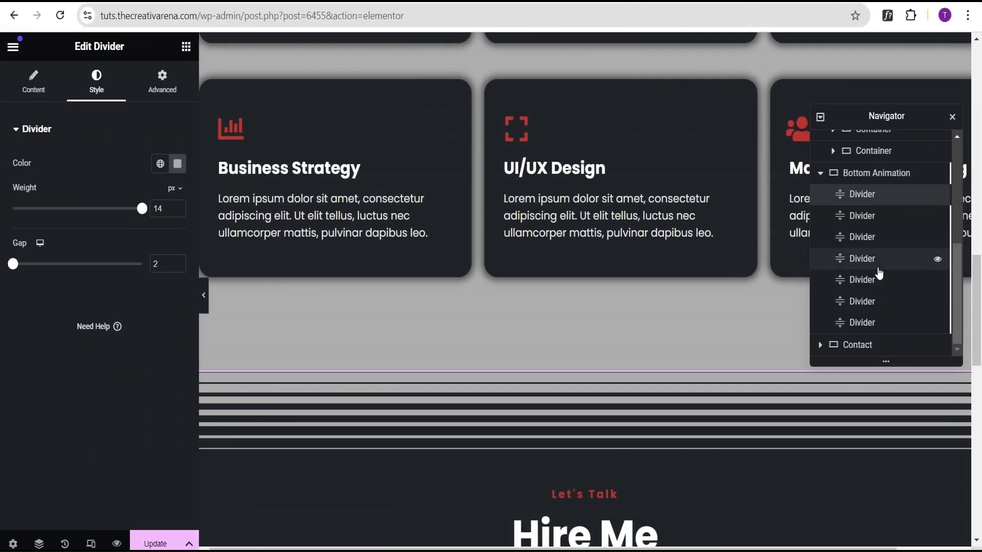
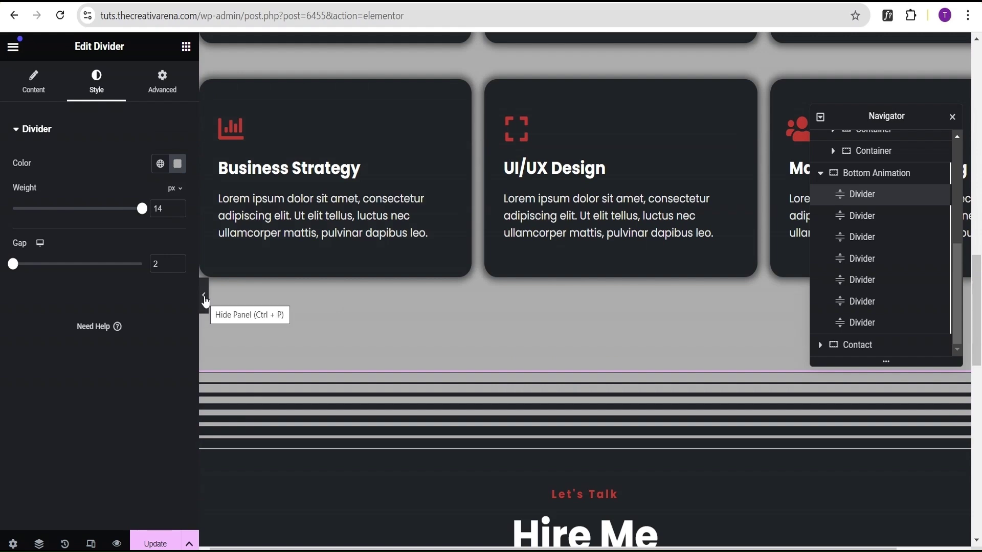
pyautogui.click(204, 297)
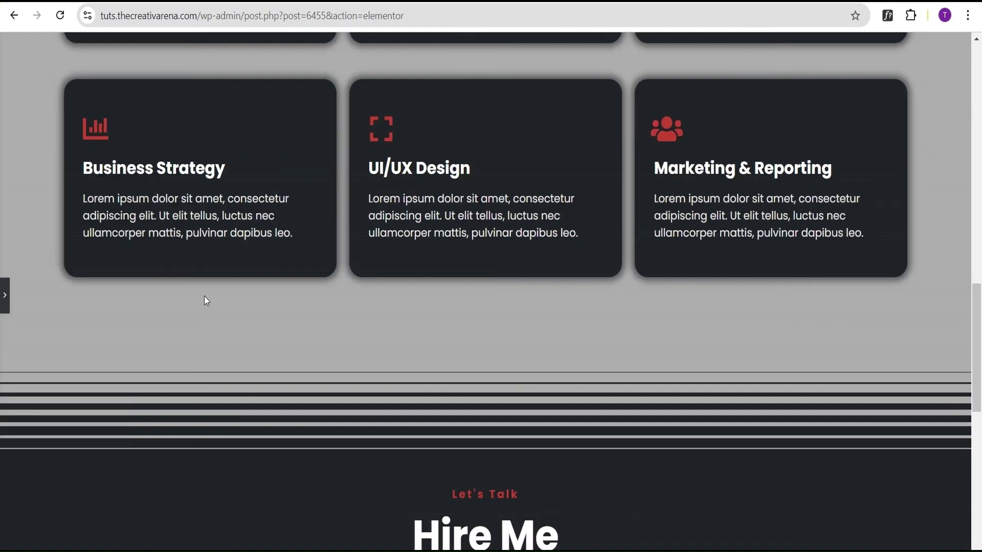
pyautogui.scroll(5, 975, 344)
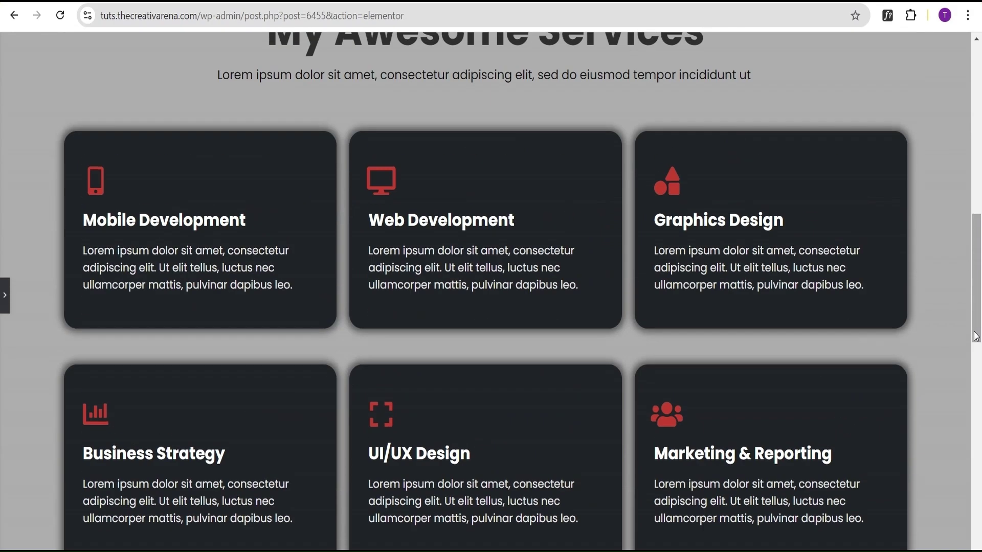
pyautogui.scroll(-7, 975, 340)
pyautogui.scroll(-4, 975, 334)
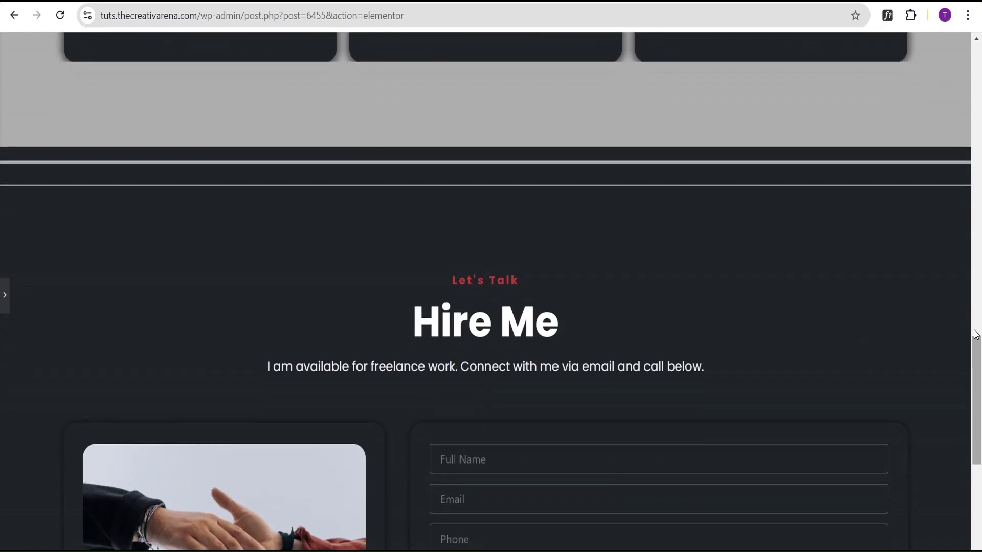
pyautogui.scroll(8, 975, 334)
pyautogui.scroll(2, 975, 334)
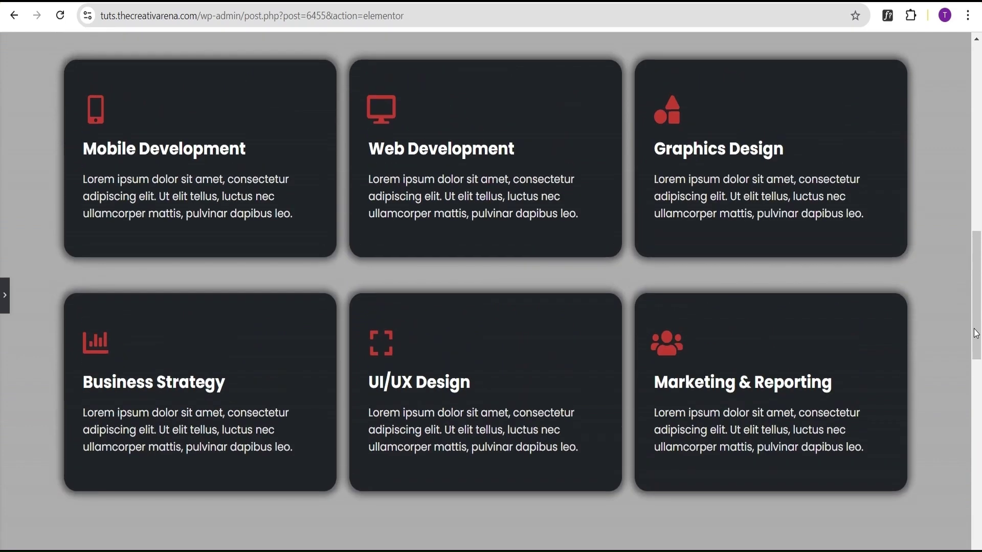
pyautogui.moveTo(977, 283); pyautogui.dragTo(979, 391)
pyautogui.click(7, 292)
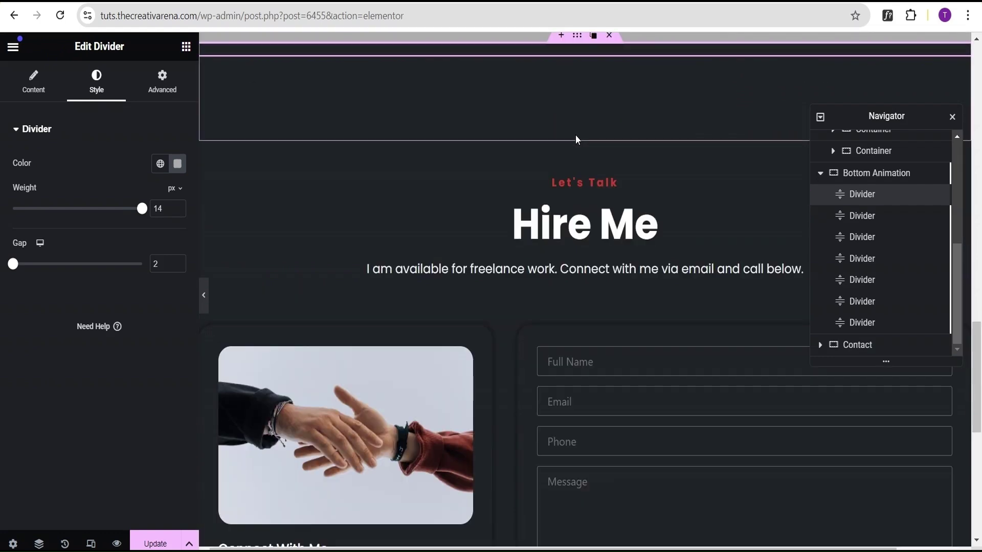
# Set the Contact container's top padding to 30 px and preview the transition into that section at full width
pyautogui.click(866, 346)
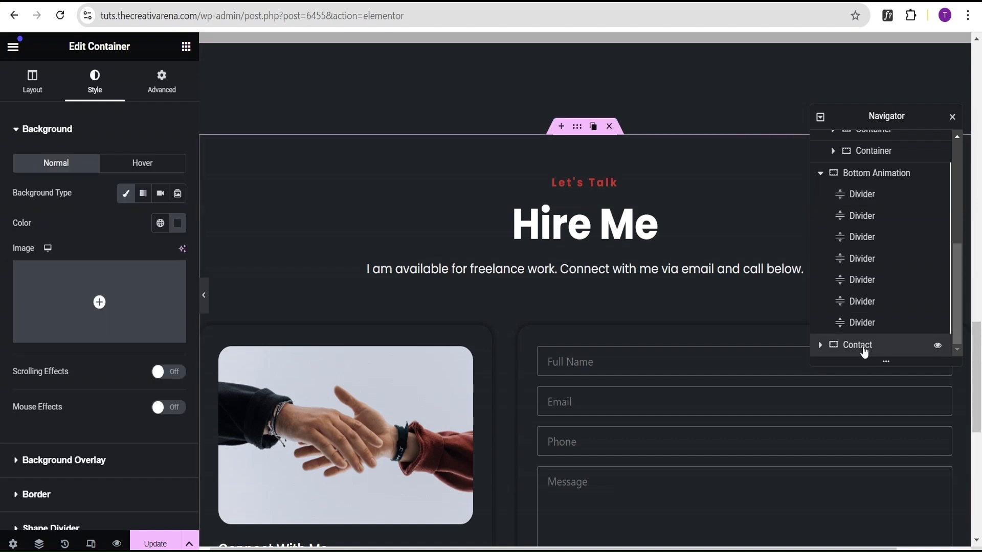
pyautogui.click(162, 87)
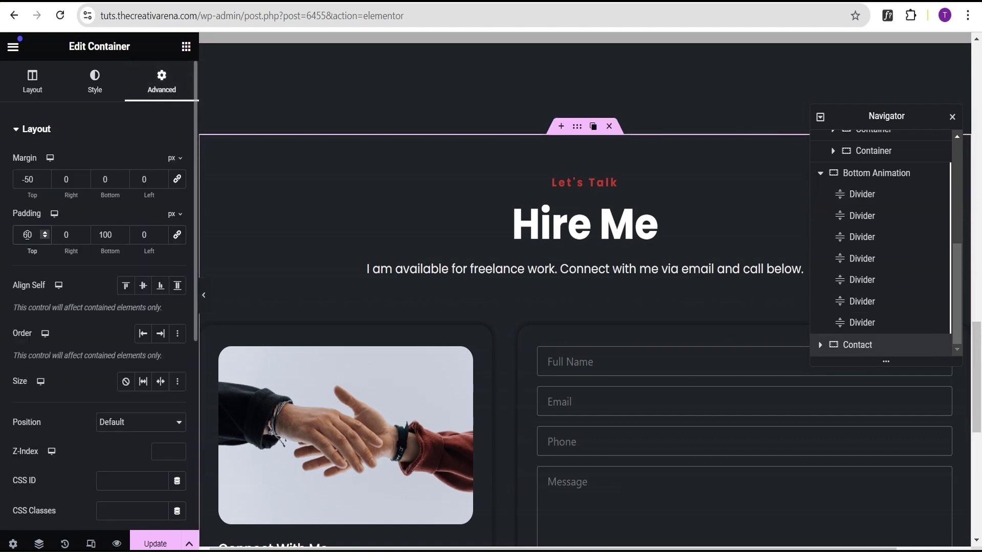
pyautogui.write('30')
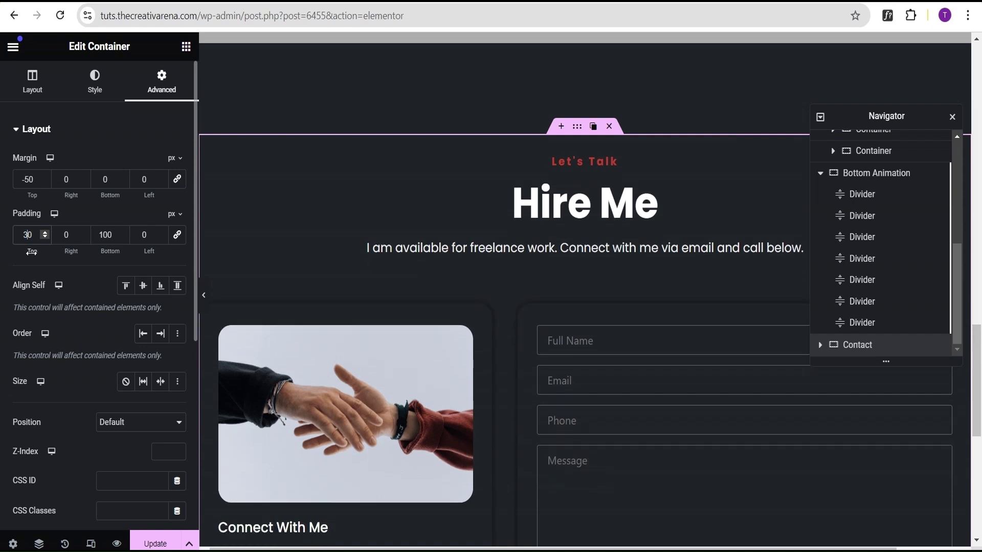
pyautogui.scroll(1, 664, 184)
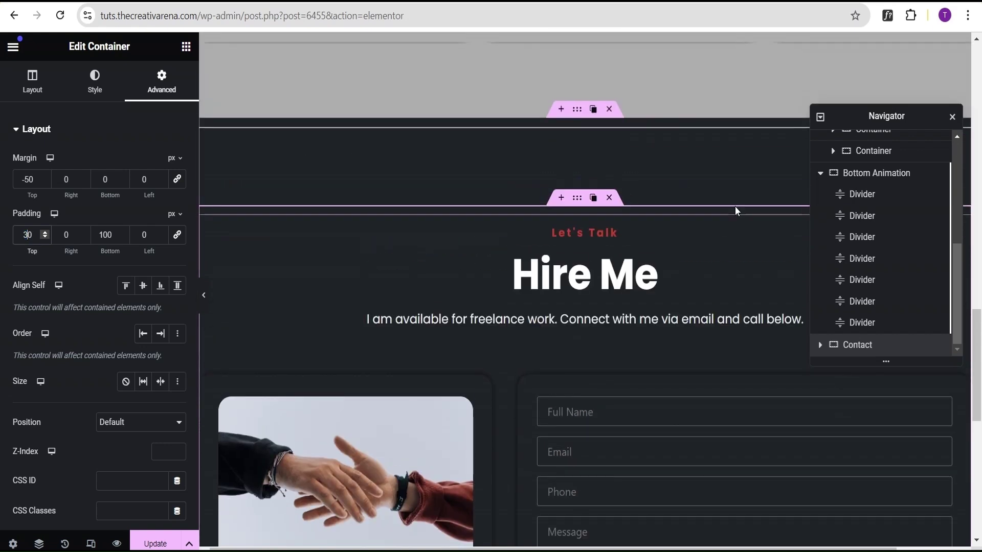
pyautogui.click(401, 266)
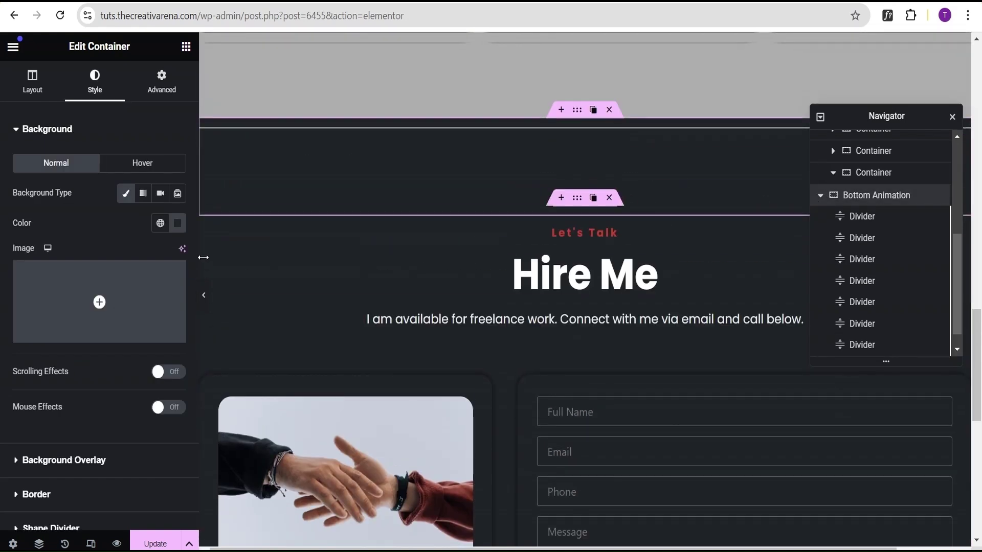
pyautogui.click(204, 295)
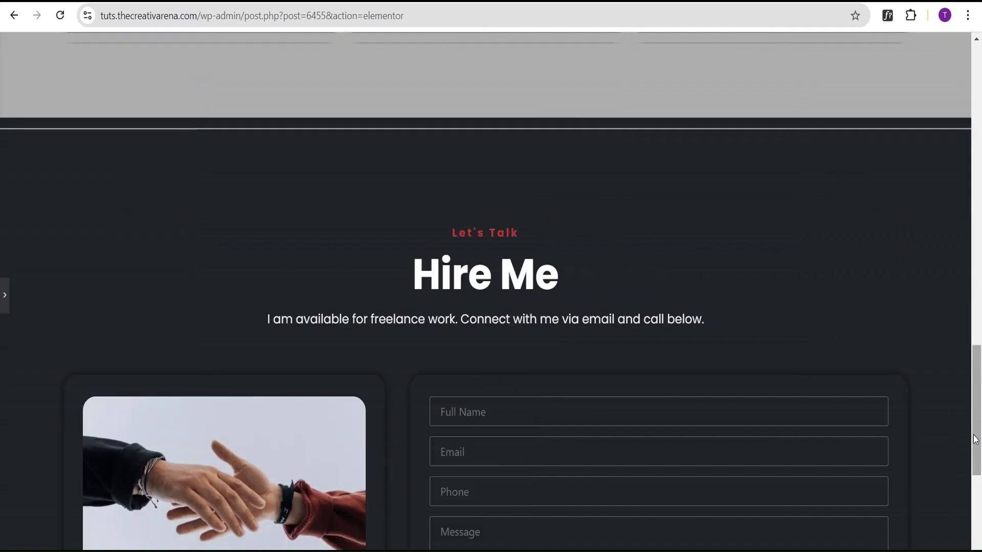
pyautogui.moveTo(975, 439); pyautogui.dragTo(979, 410)
pyautogui.click(5, 296)
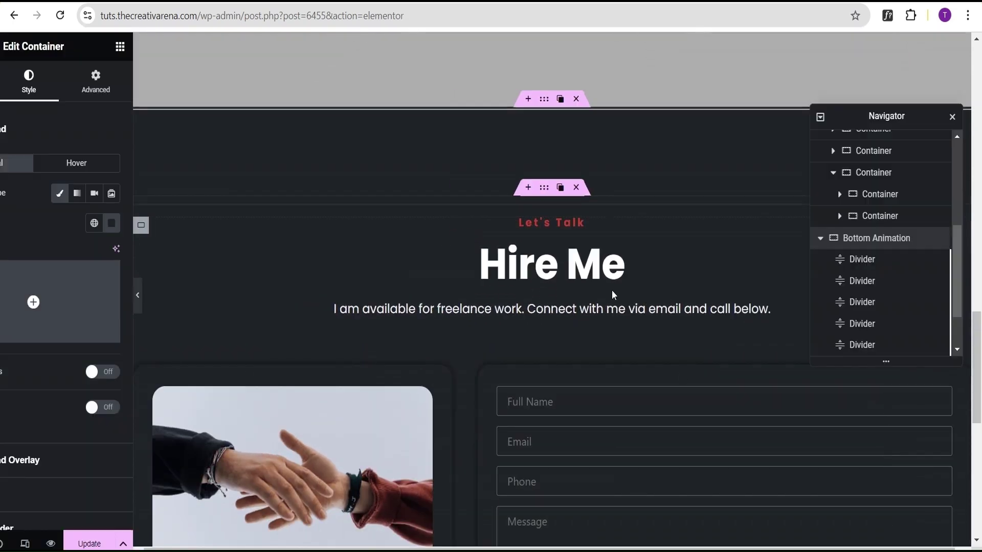
# Examine the line, pattern and tribal styles available for the first divider in Bottom Animation
pyautogui.click(864, 261)
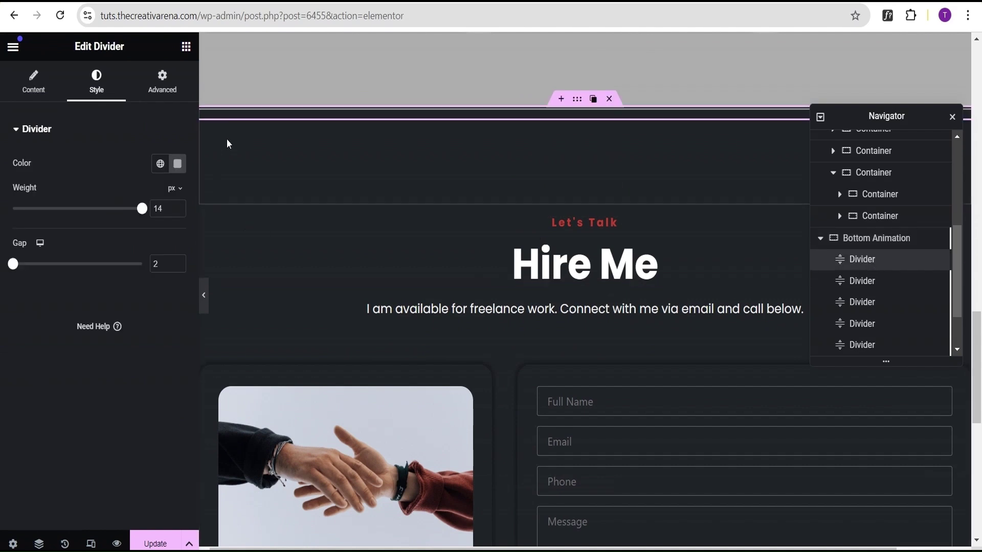
pyautogui.click(43, 93)
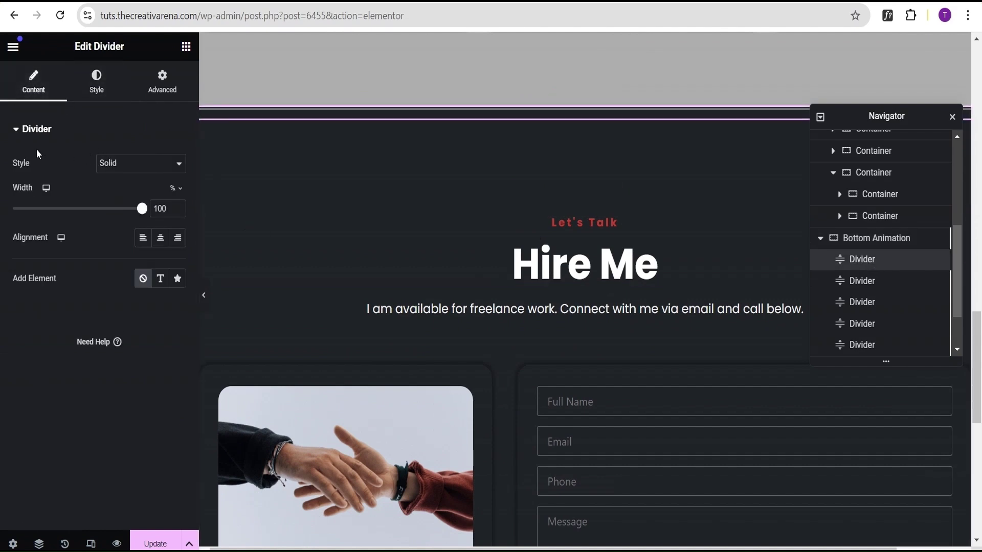
pyautogui.click(118, 169)
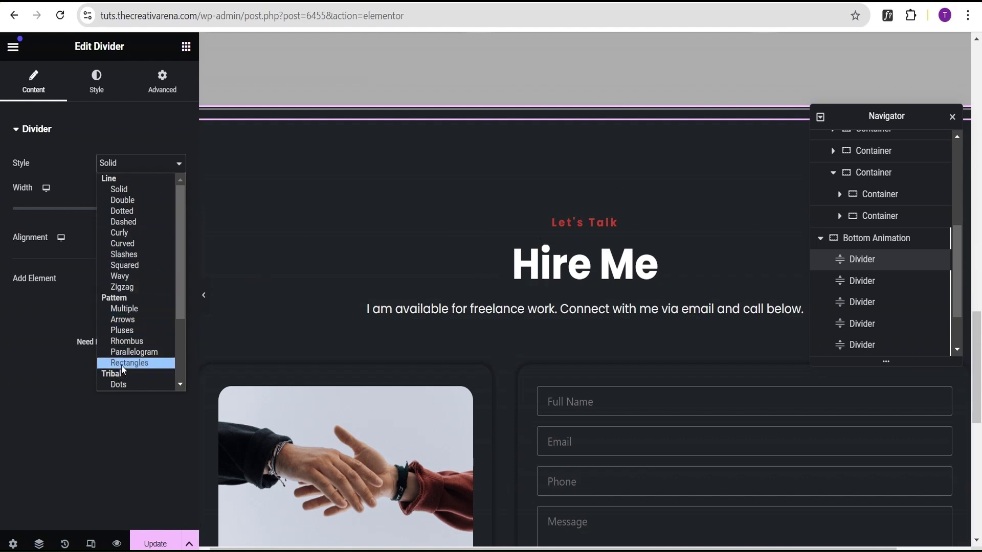
pyautogui.scroll(-3, 124, 358)
pyautogui.scroll(3, 123, 335)
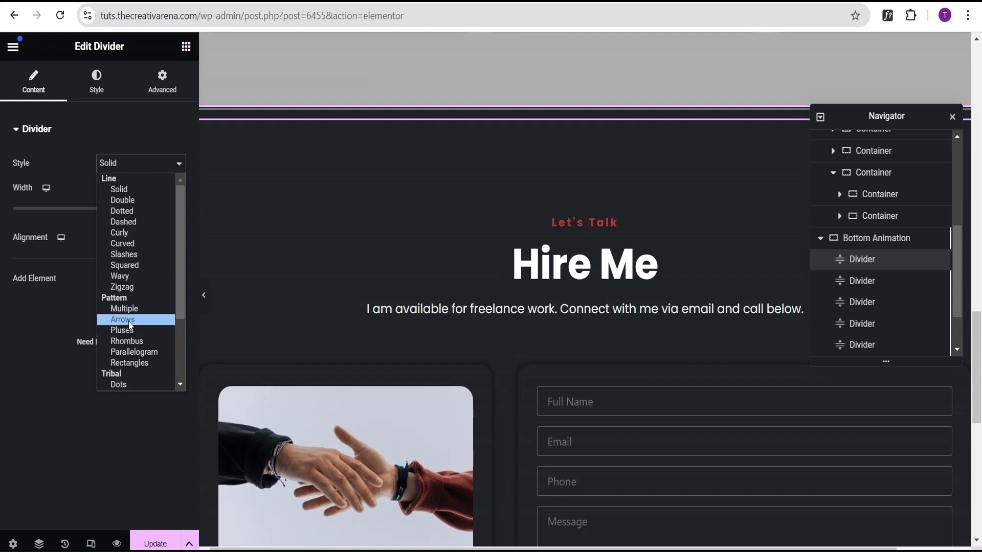
pyautogui.scroll(-3, 137, 302)
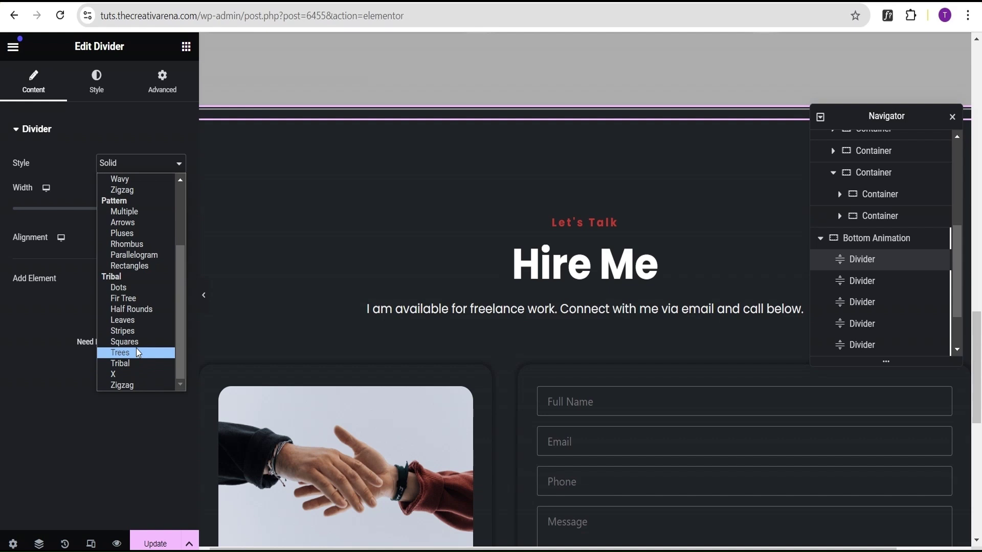
pyautogui.scroll(3, 139, 317)
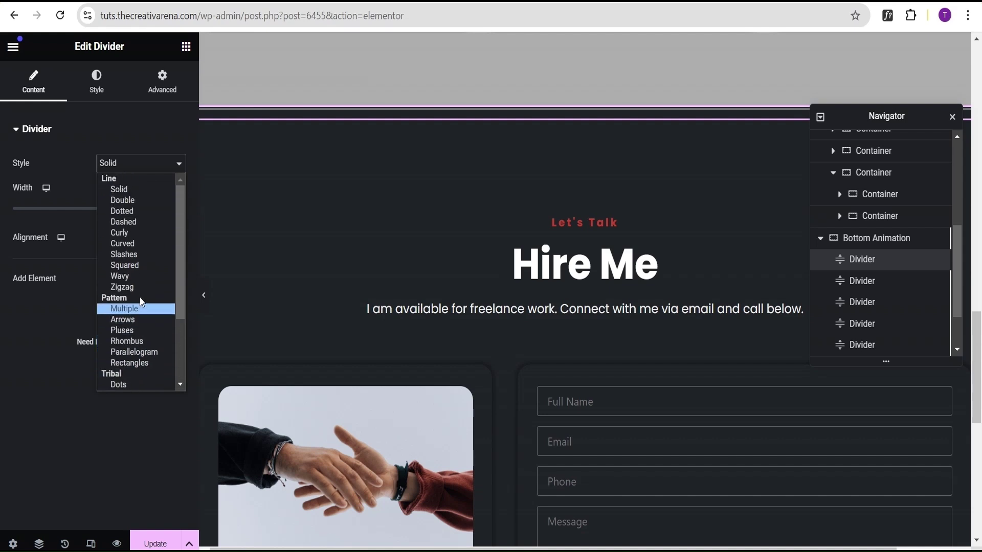
pyautogui.click(46, 321)
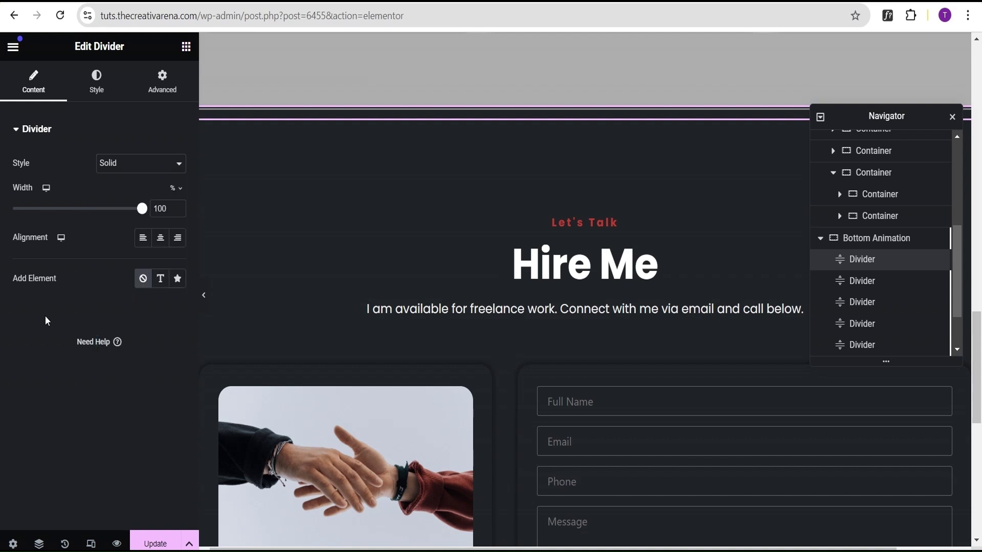
# Preview the divider animation between the hero and services sections at full width
pyautogui.click(203, 298)
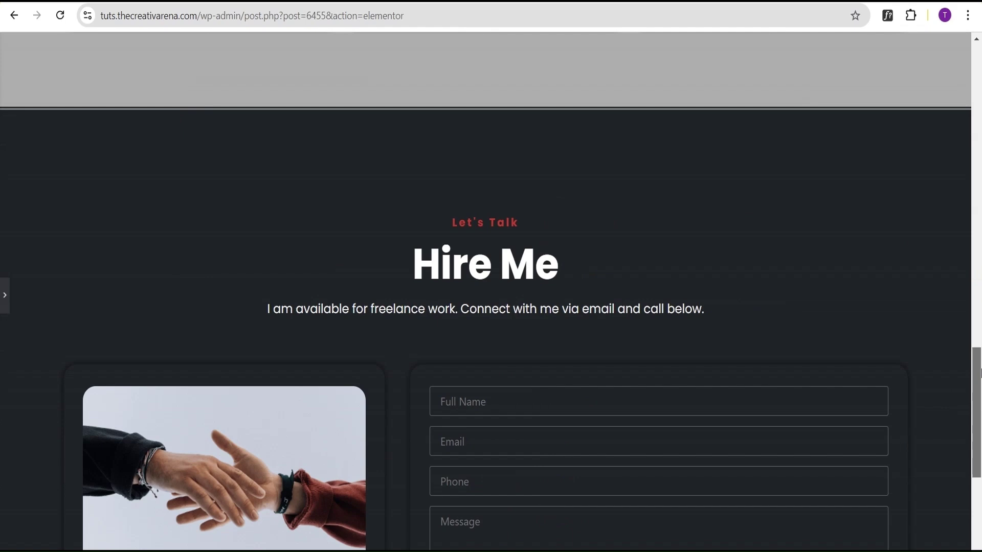
pyautogui.moveTo(979, 373); pyautogui.dragTo(979, 127)
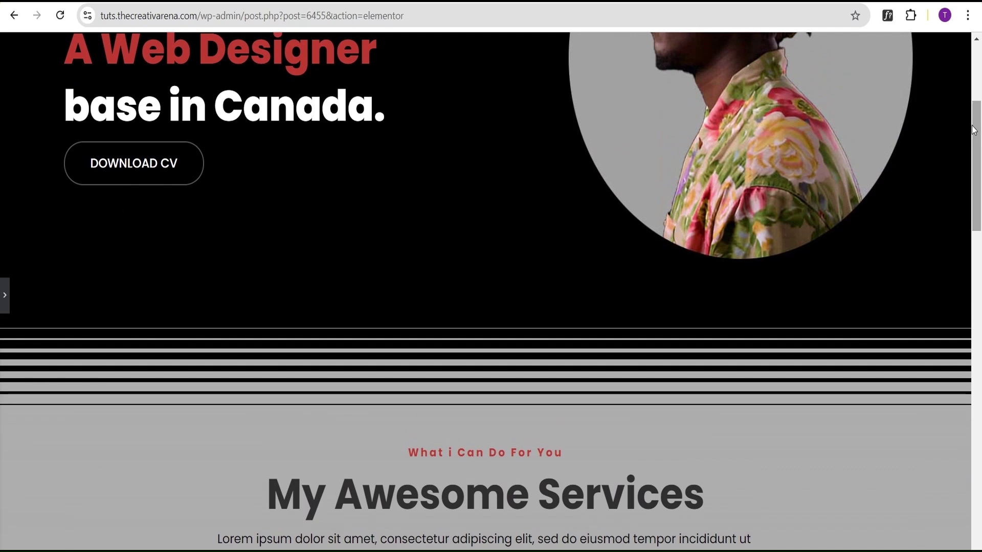
pyautogui.moveTo(979, 139); pyautogui.dragTo(978, 107)
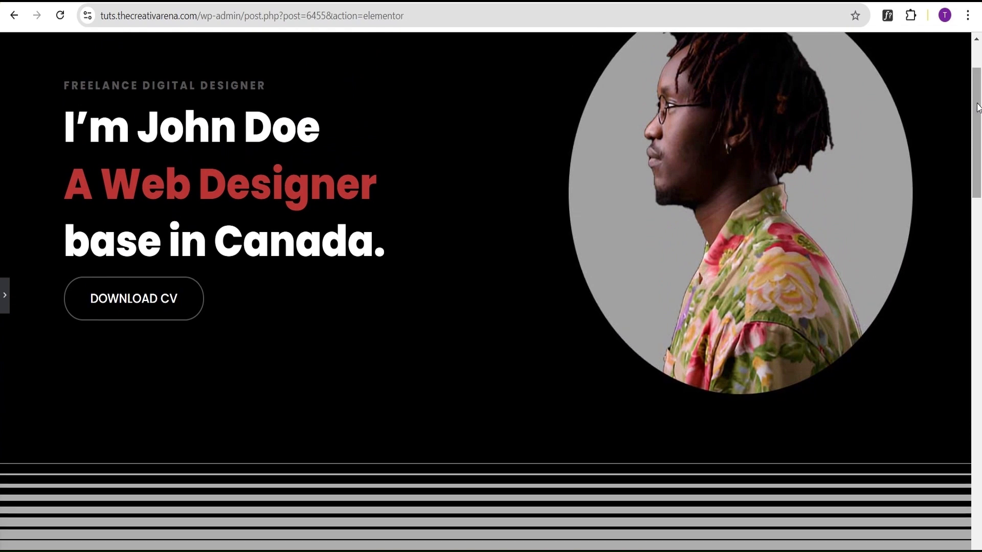